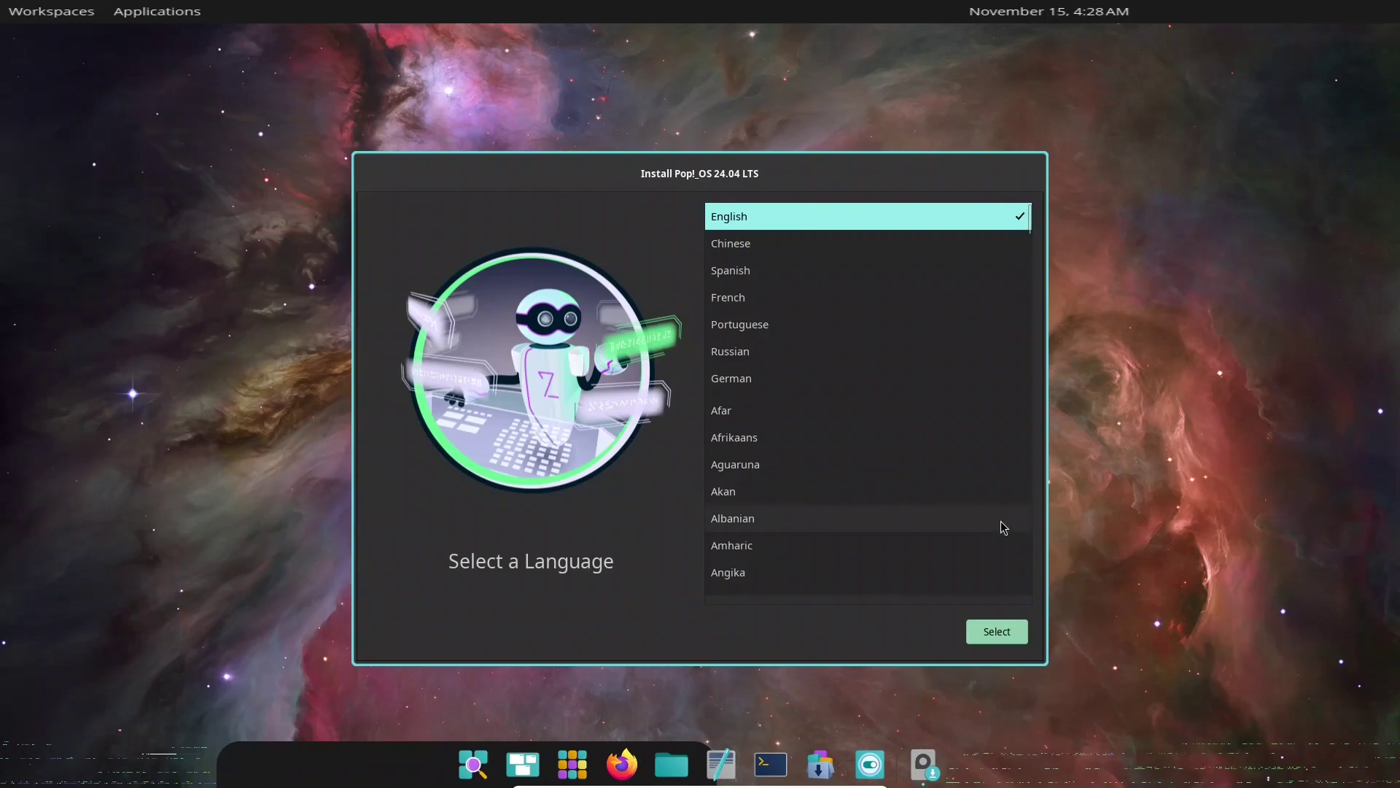
Choose English (United States) as the language with the Default English (US) keyboard layout.
{"action": "left_click", "coordinate": [997, 632]}
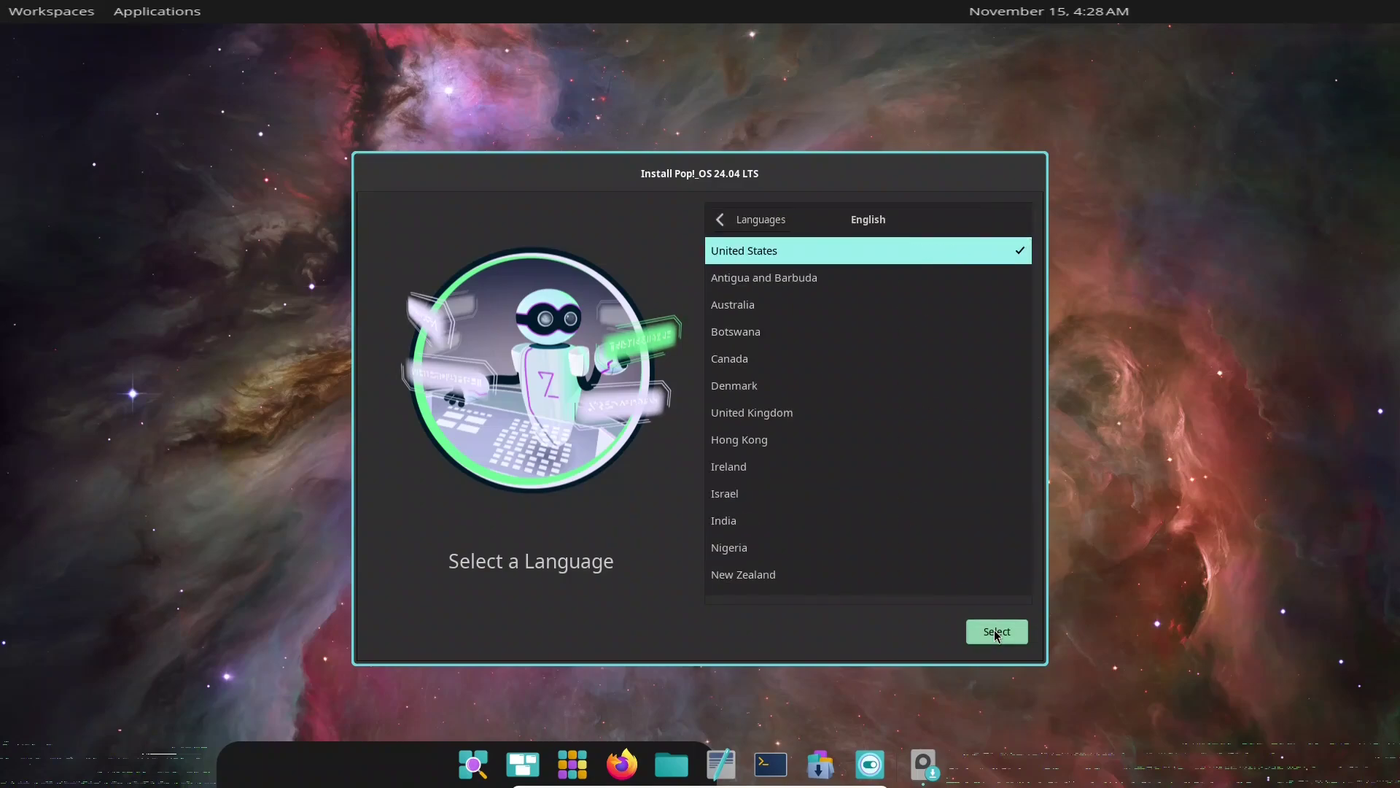
{"action": "left_click", "coordinate": [997, 632]}
{"action": "left_click", "coordinate": [996, 632]}
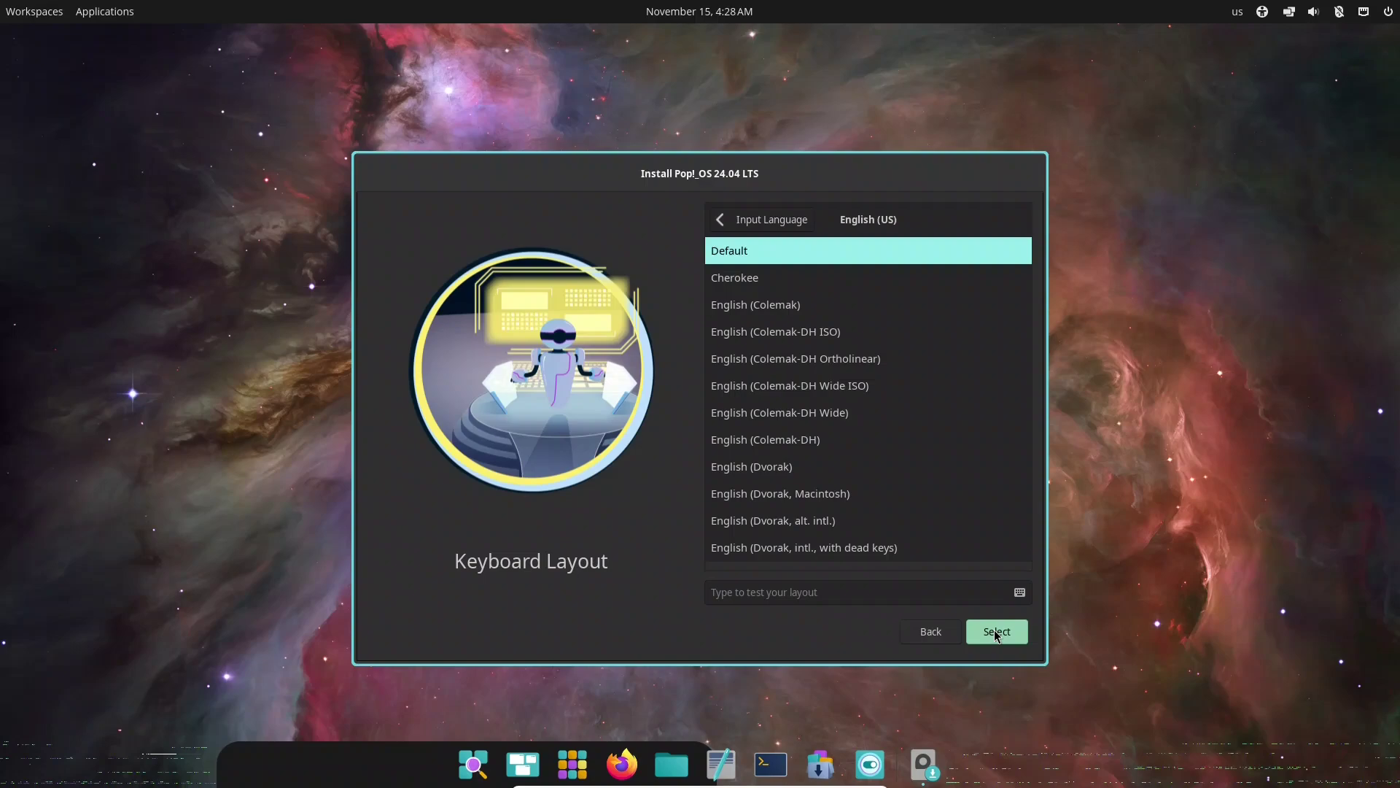
{"action": "left_click", "coordinate": [997, 632]}
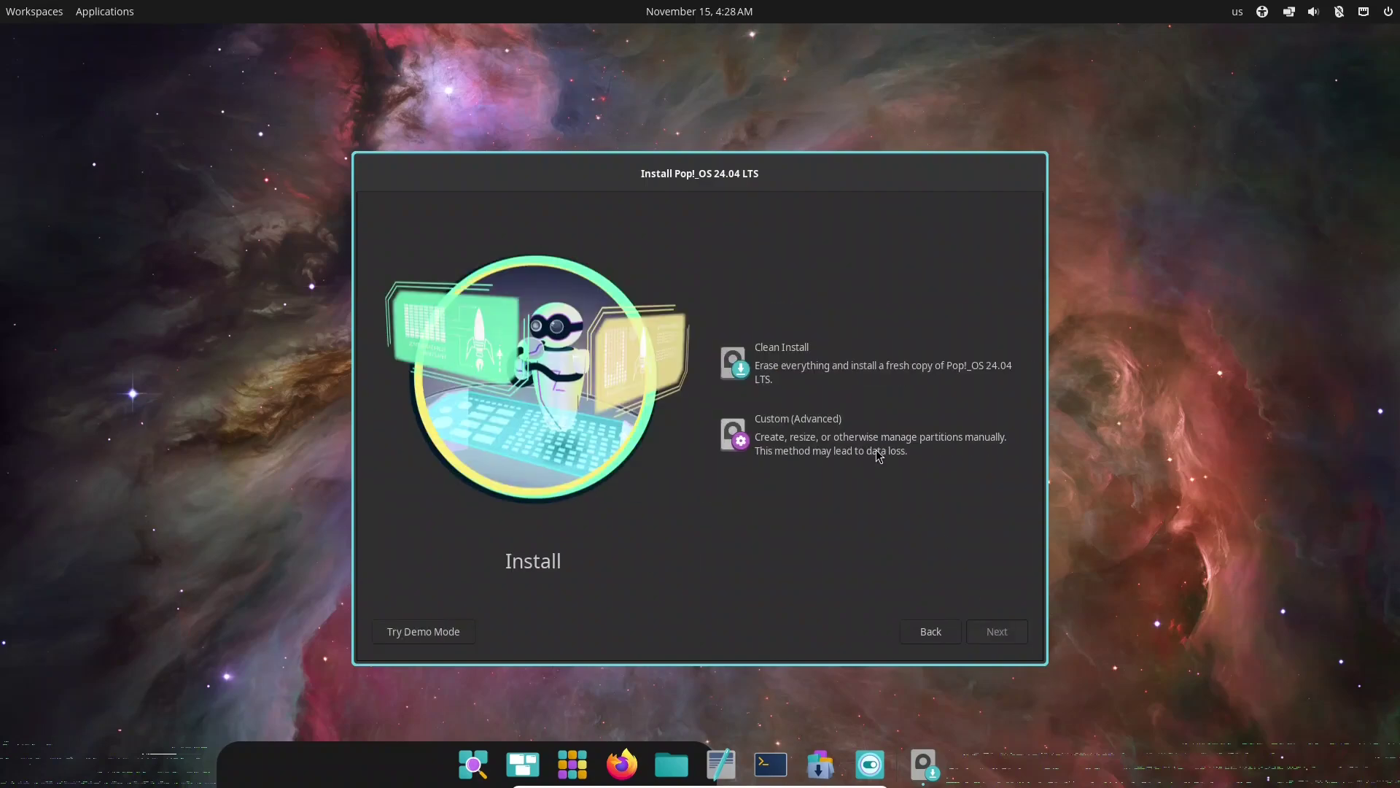
Opt for a Clean Install targeting the ATA VBOX HARDDISK drive.
{"action": "left_click", "coordinate": [788, 380]}
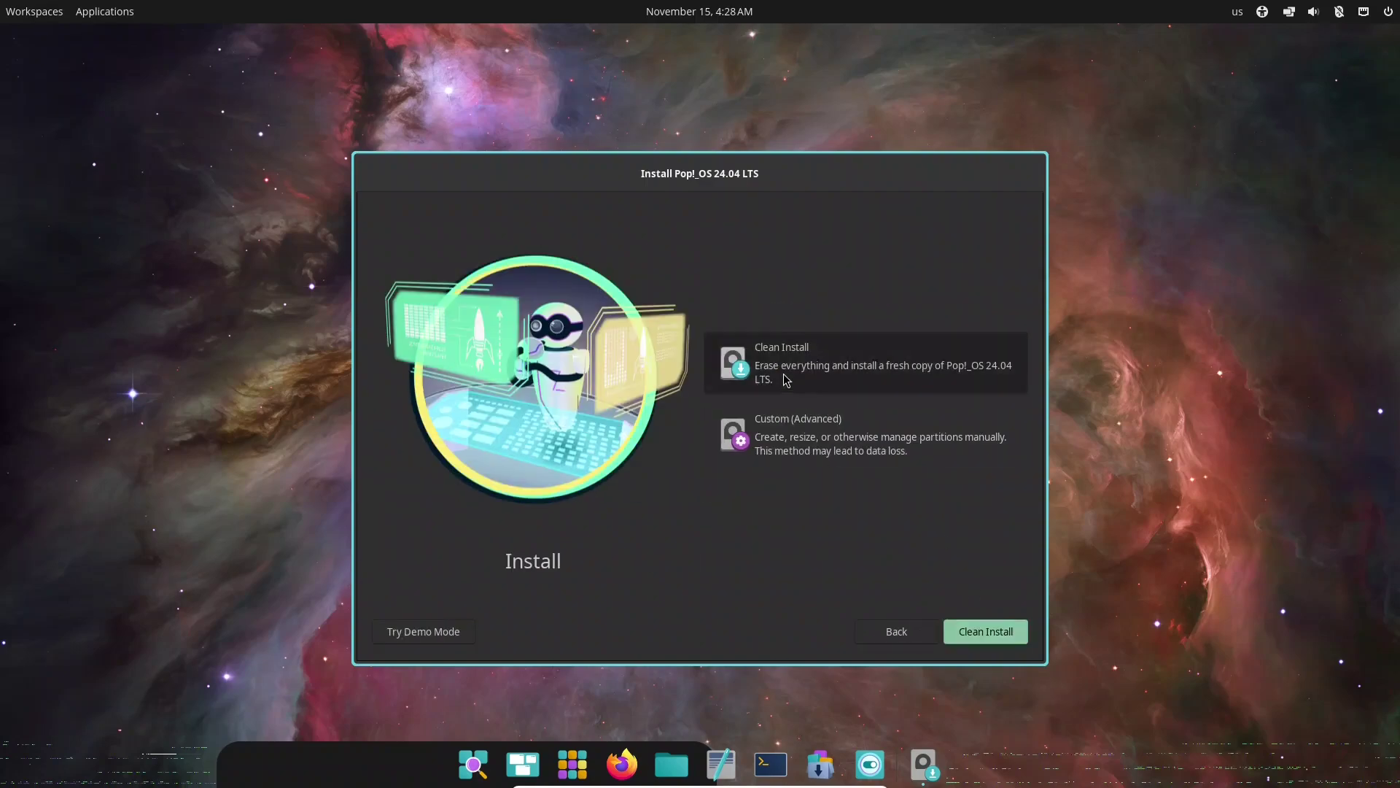
{"action": "left_click", "coordinate": [997, 638]}
{"action": "left_click", "coordinate": [882, 420]}
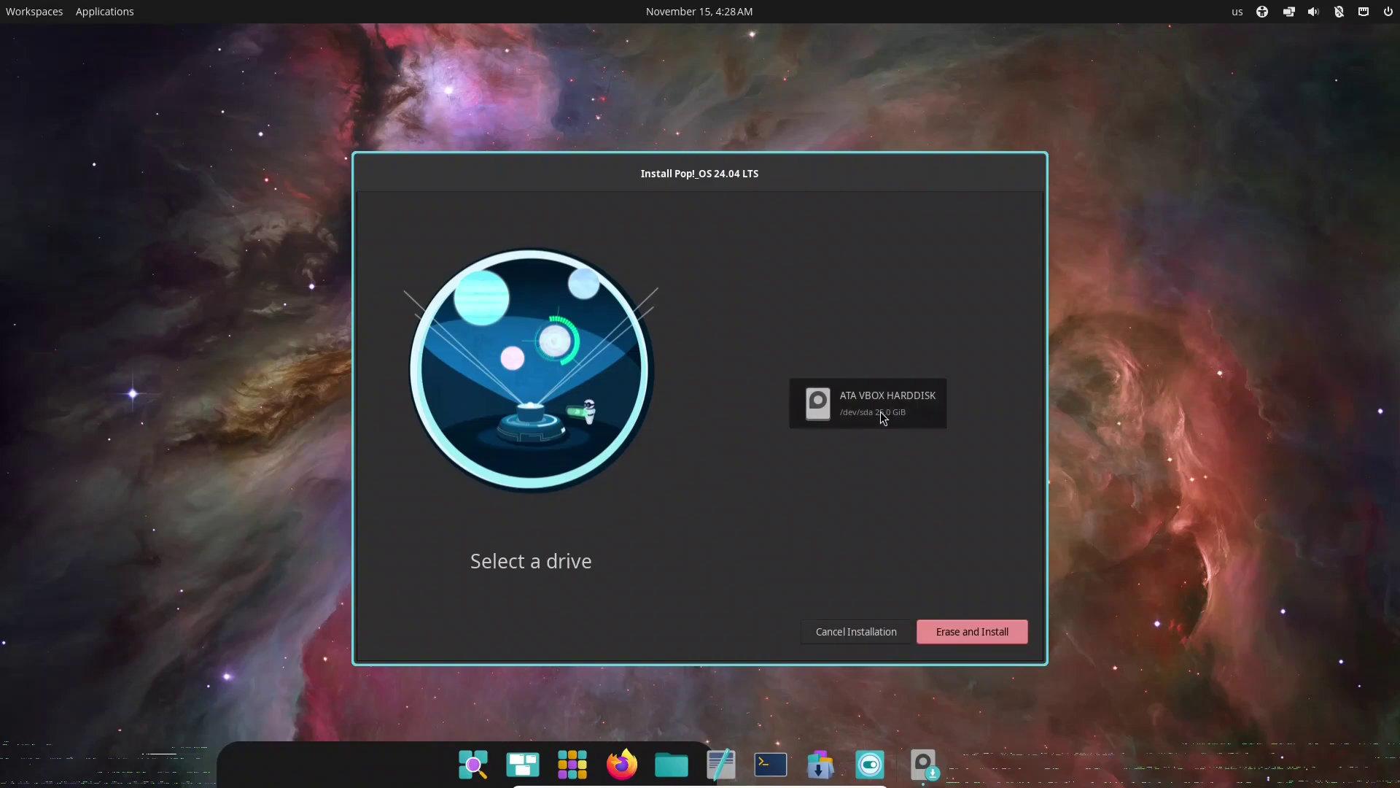
Confirm erasing the drive and enter the user's full name, keeping the suggested user name.
{"action": "left_click", "coordinate": [974, 635]}
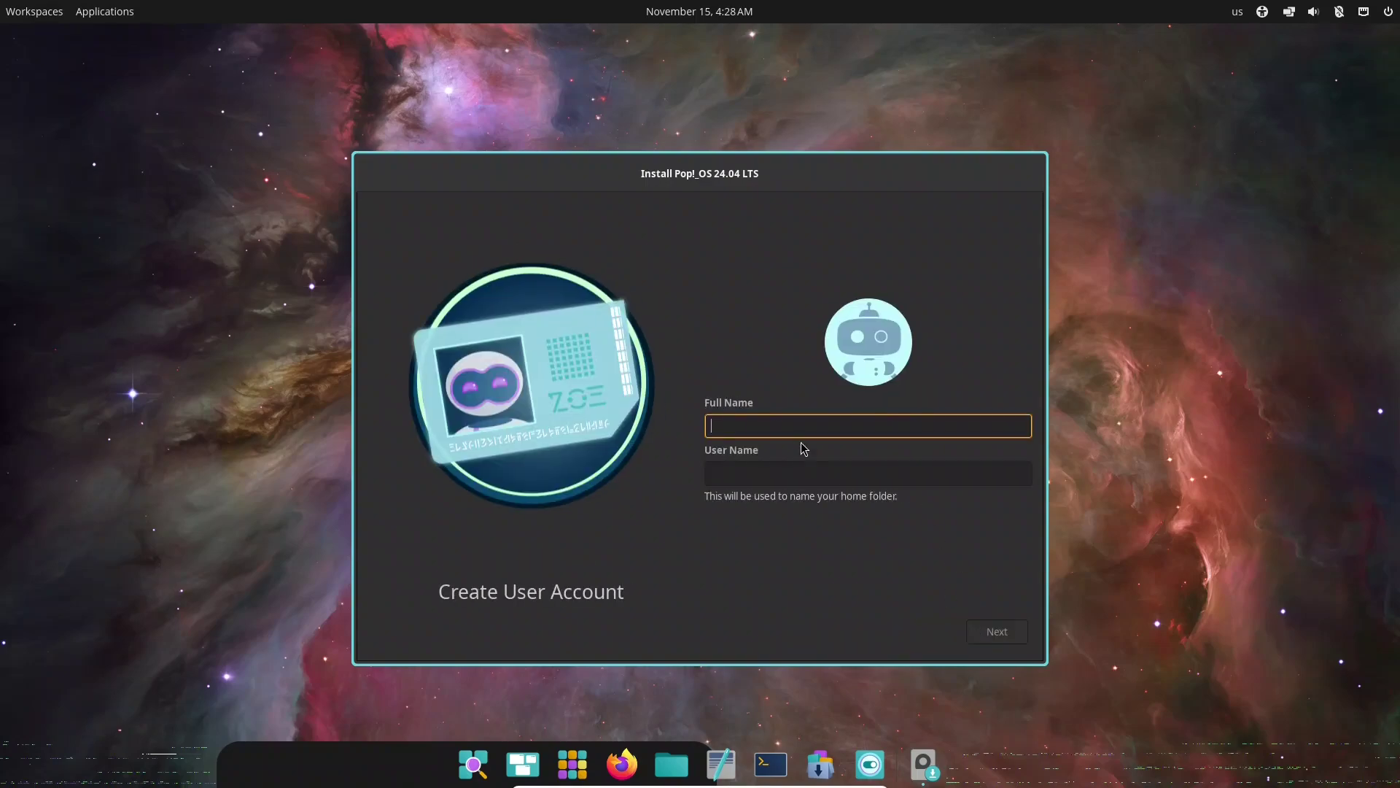
{"action": "type", "text": "Swapni"}
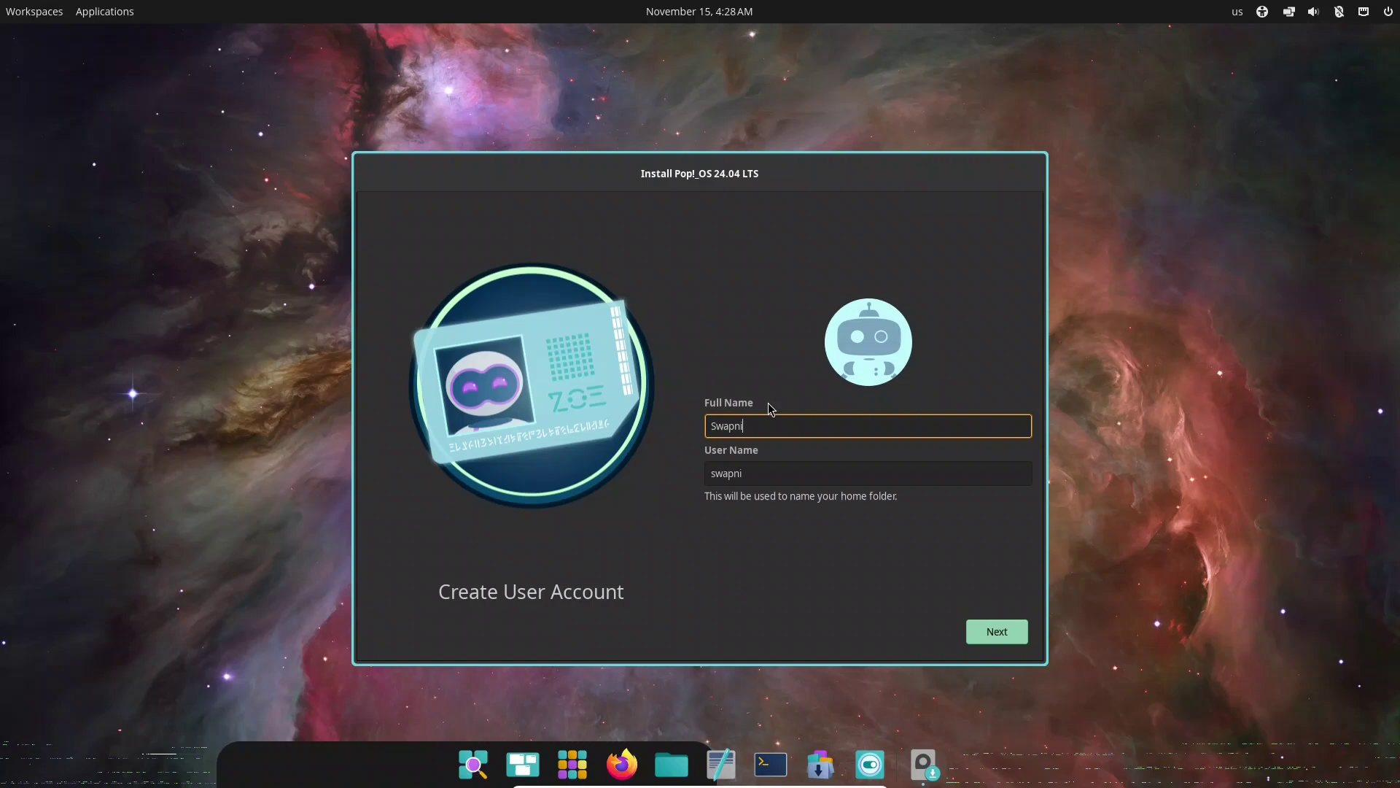
{"action": "type", "text": "l"}
{"action": "key", "text": "Tab"}
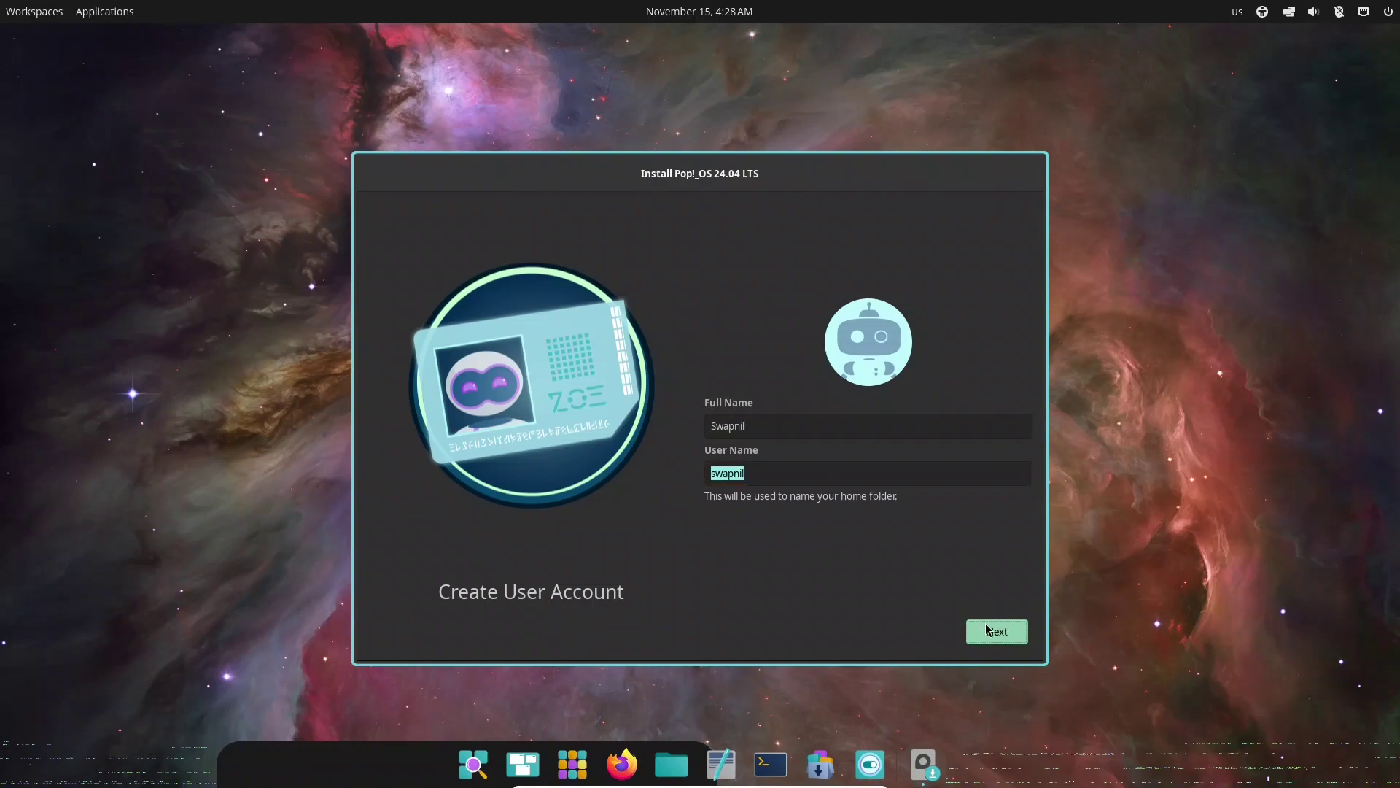
{"action": "left_click", "coordinate": [986, 629]}
Set and confirm the account password, then start the installation with drive encryption.
{"action": "type", "text": "••••"}
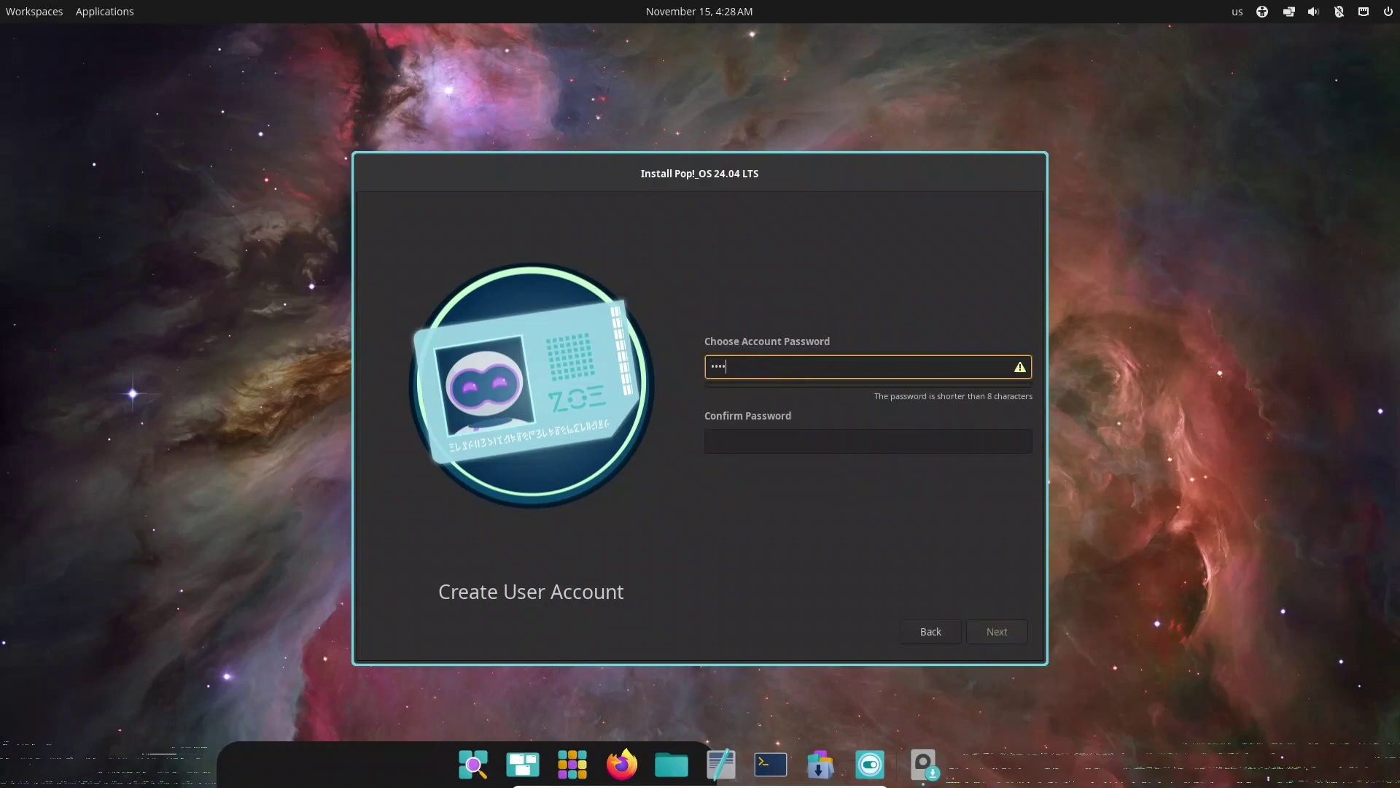
{"action": "type", "text": "••••"}
{"action": "left_click", "coordinate": [818, 432]}
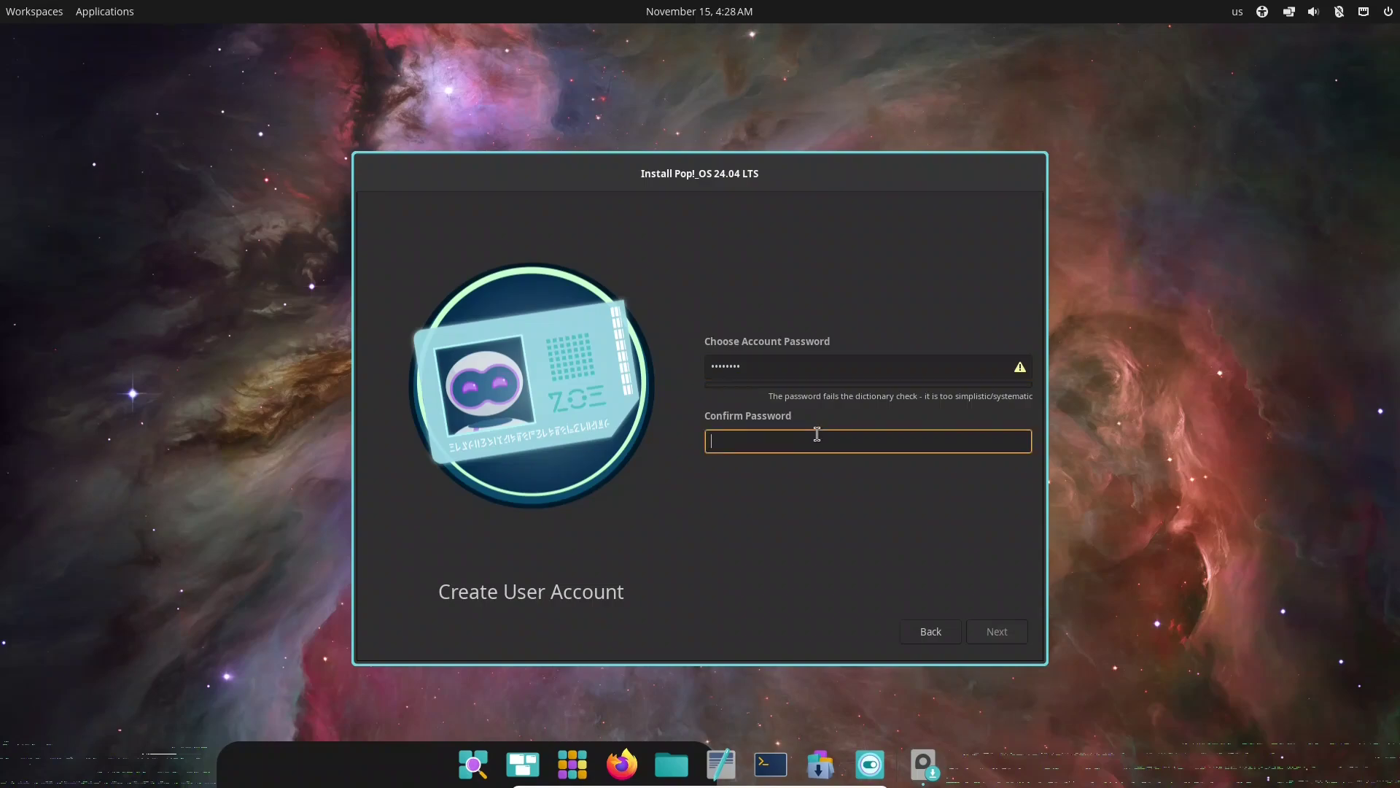
{"action": "type", "text": "••••••••"}
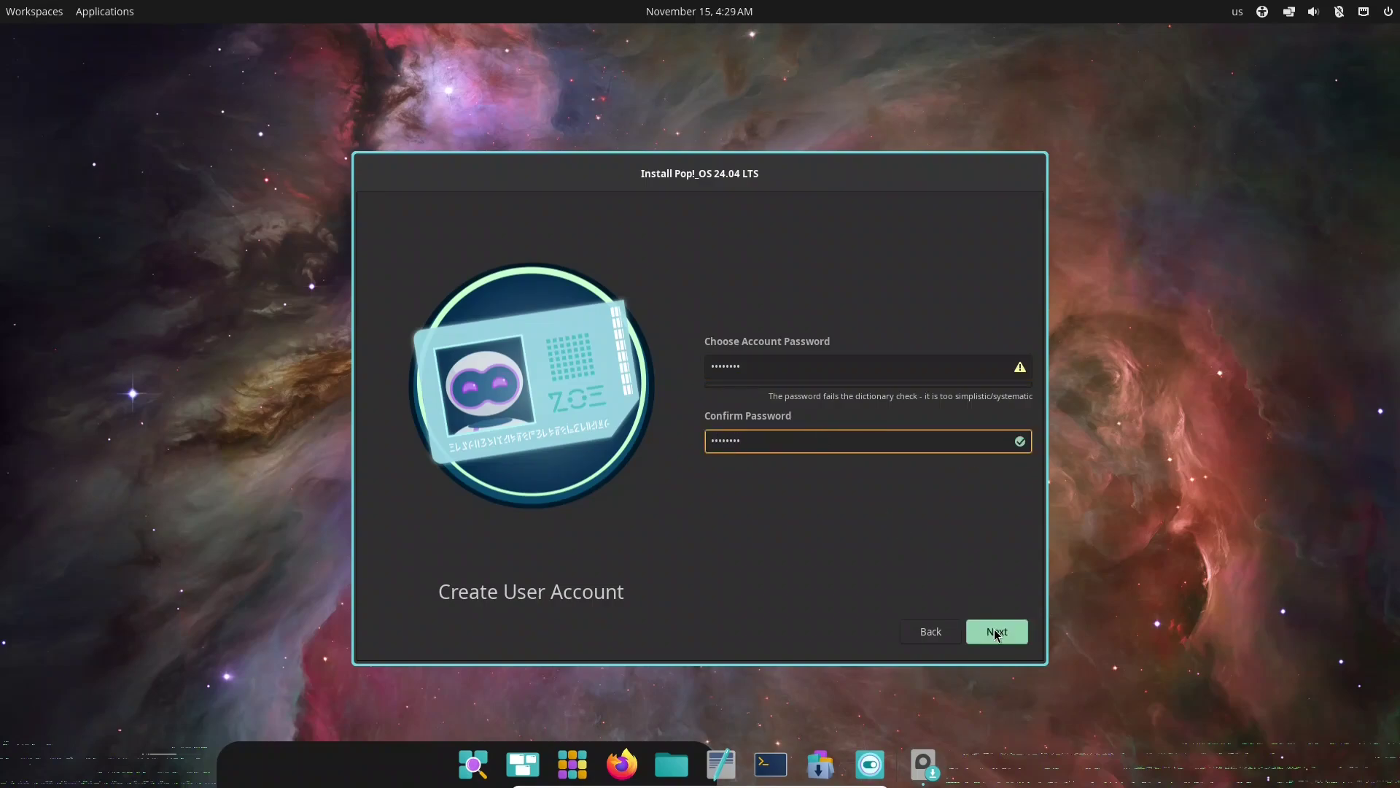
{"action": "left_click", "coordinate": [991, 631]}
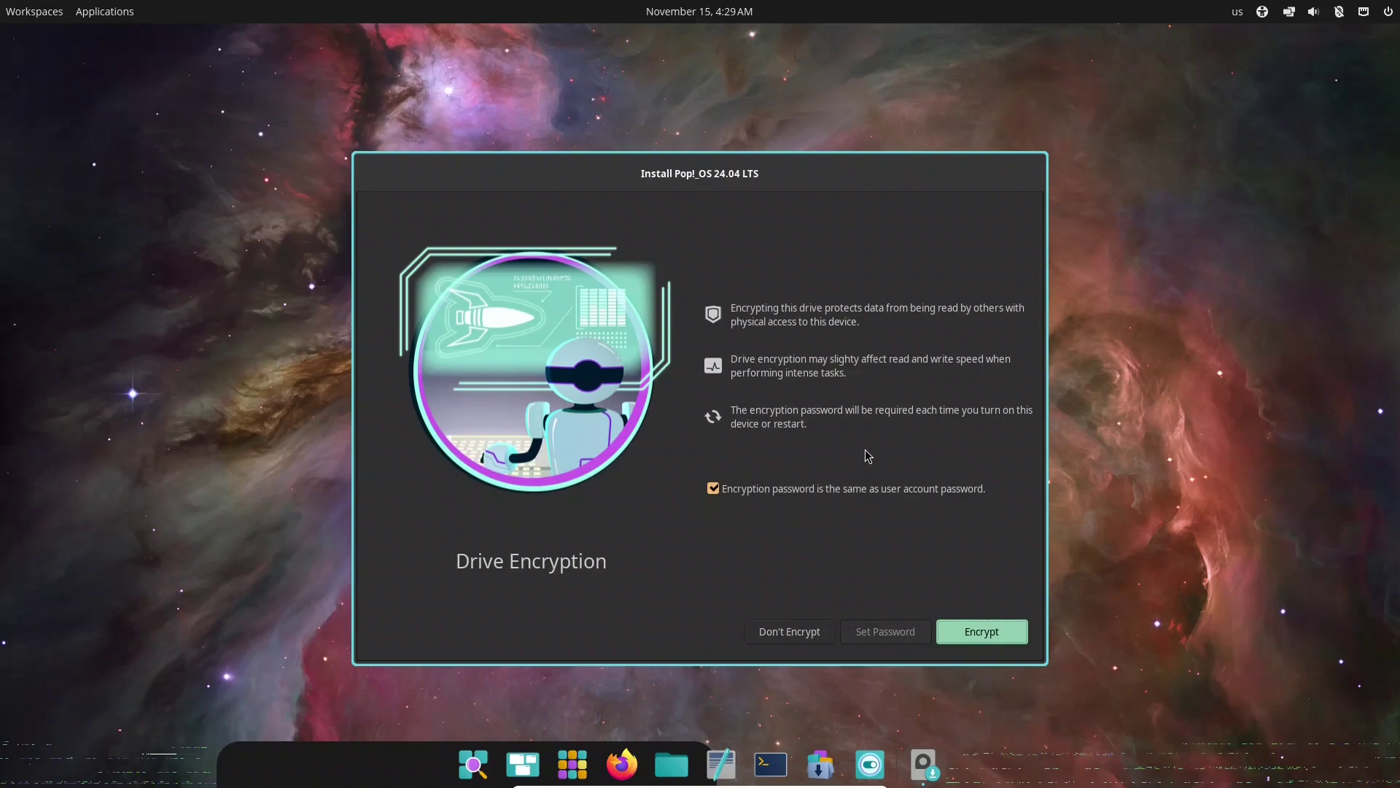
{"action": "left_click", "coordinate": [976, 631]}
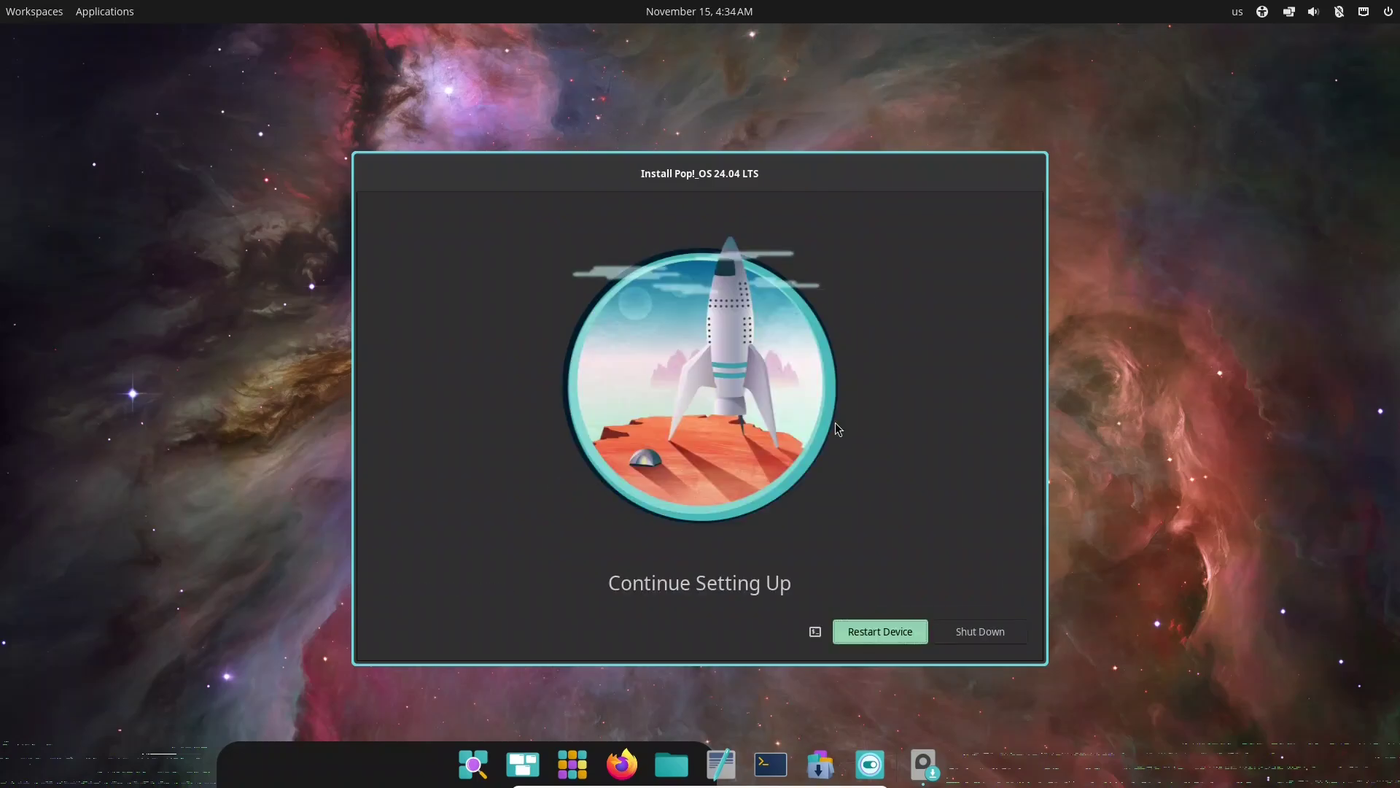
Restart into the new system and sign in with the account password.
{"action": "left_click", "coordinate": [880, 632]}
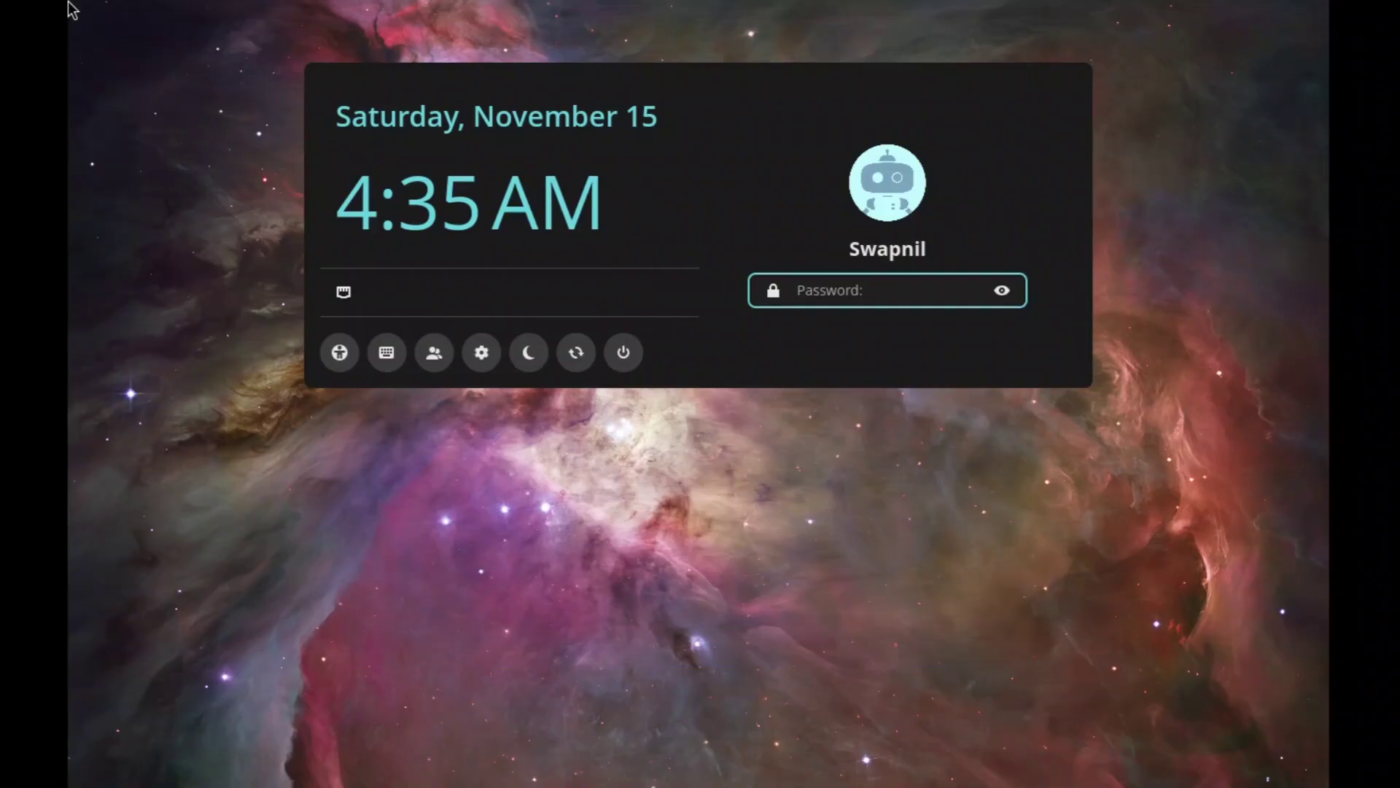
{"action": "type", "text": "•••••"}
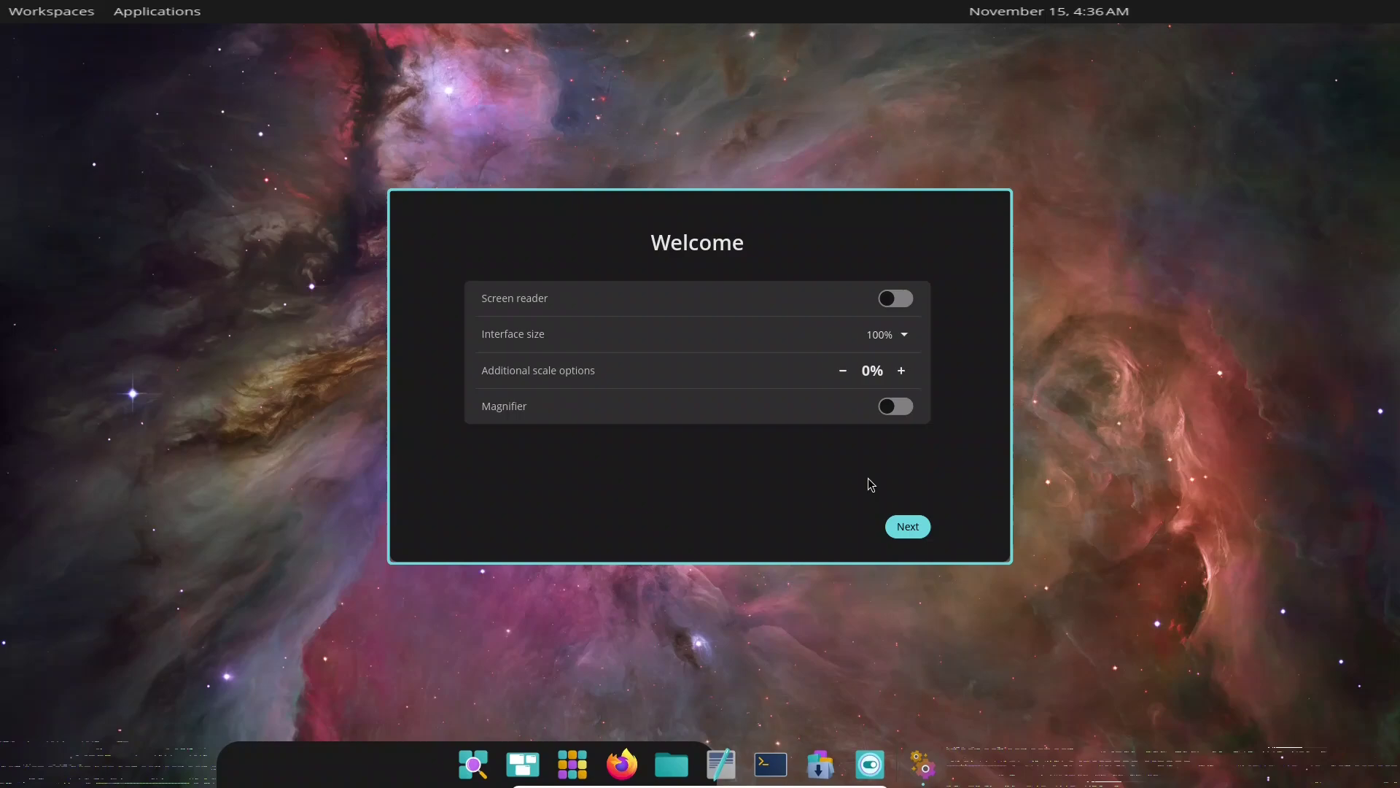
Skip past the welcome, network, language and keyboard pages and set the timezone to Kolkata.
{"action": "left_click", "coordinate": [904, 528]}
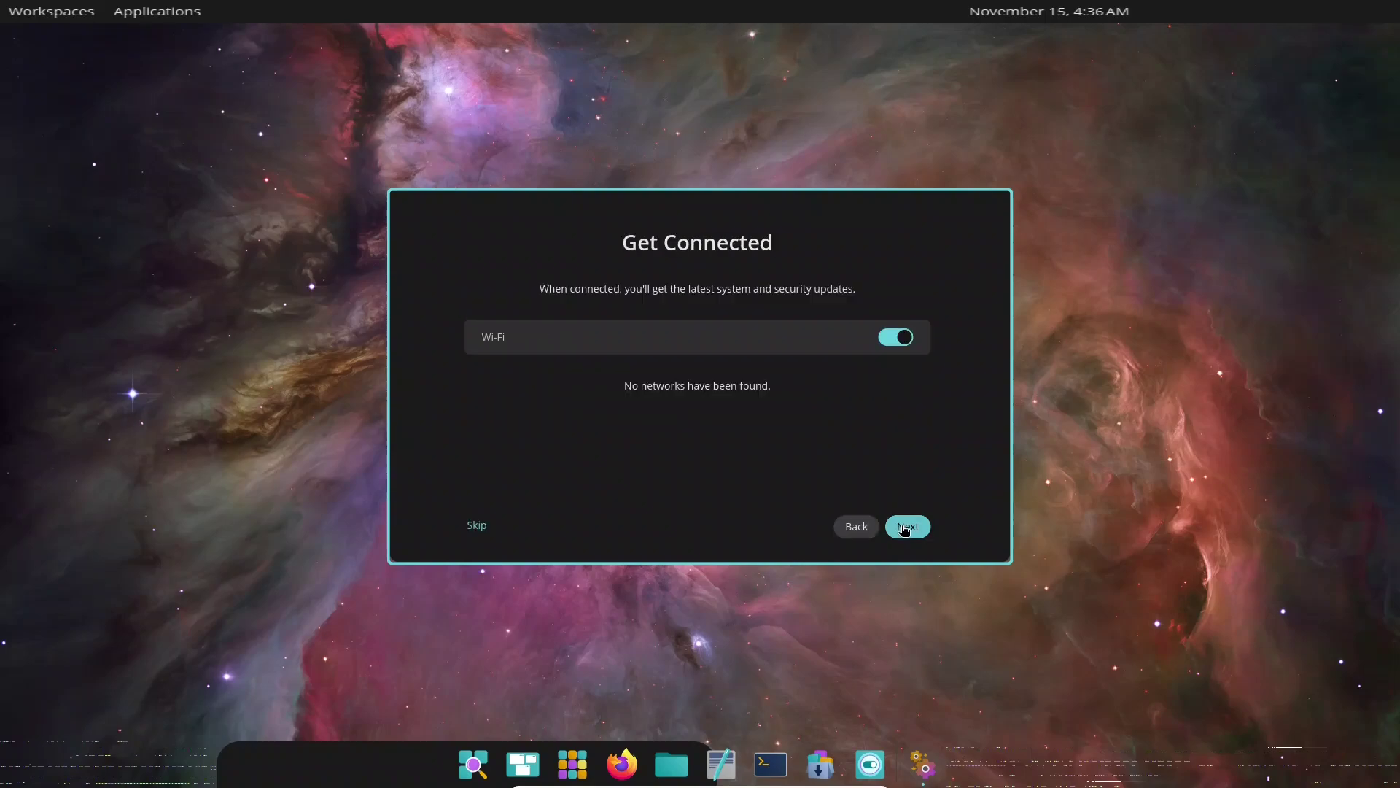
{"action": "left_click", "coordinate": [904, 528]}
{"action": "left_click", "coordinate": [905, 528]}
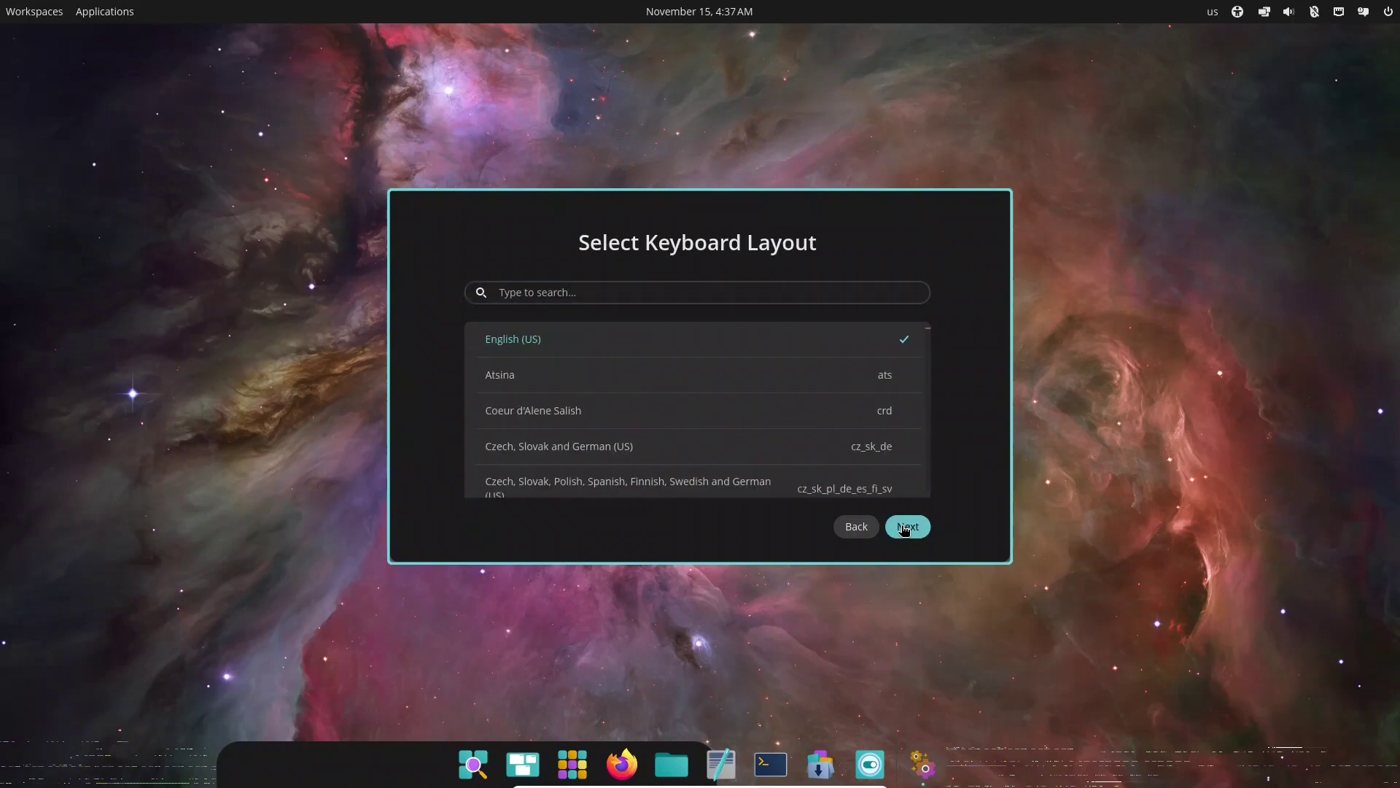
{"action": "left_click", "coordinate": [904, 528]}
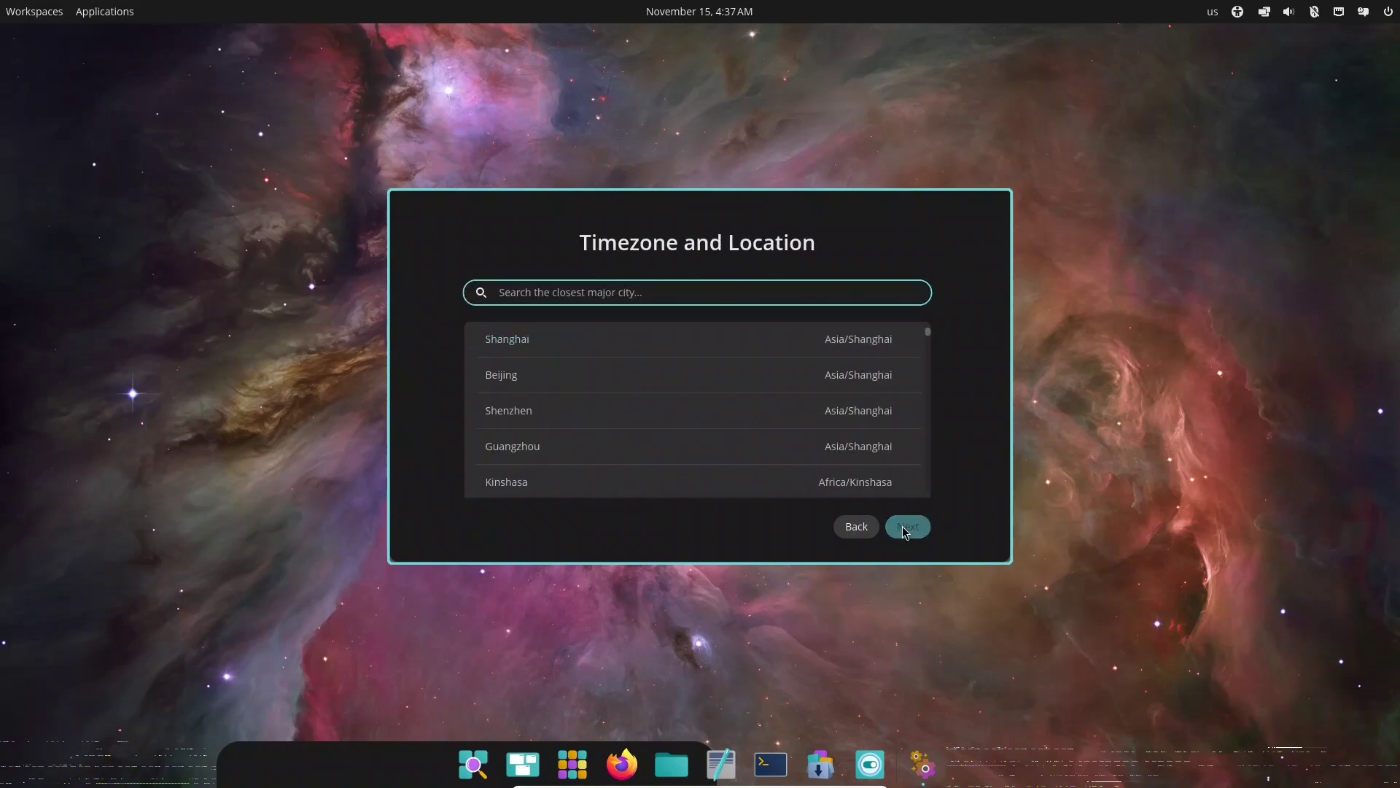
{"action": "type", "text": "kol"}
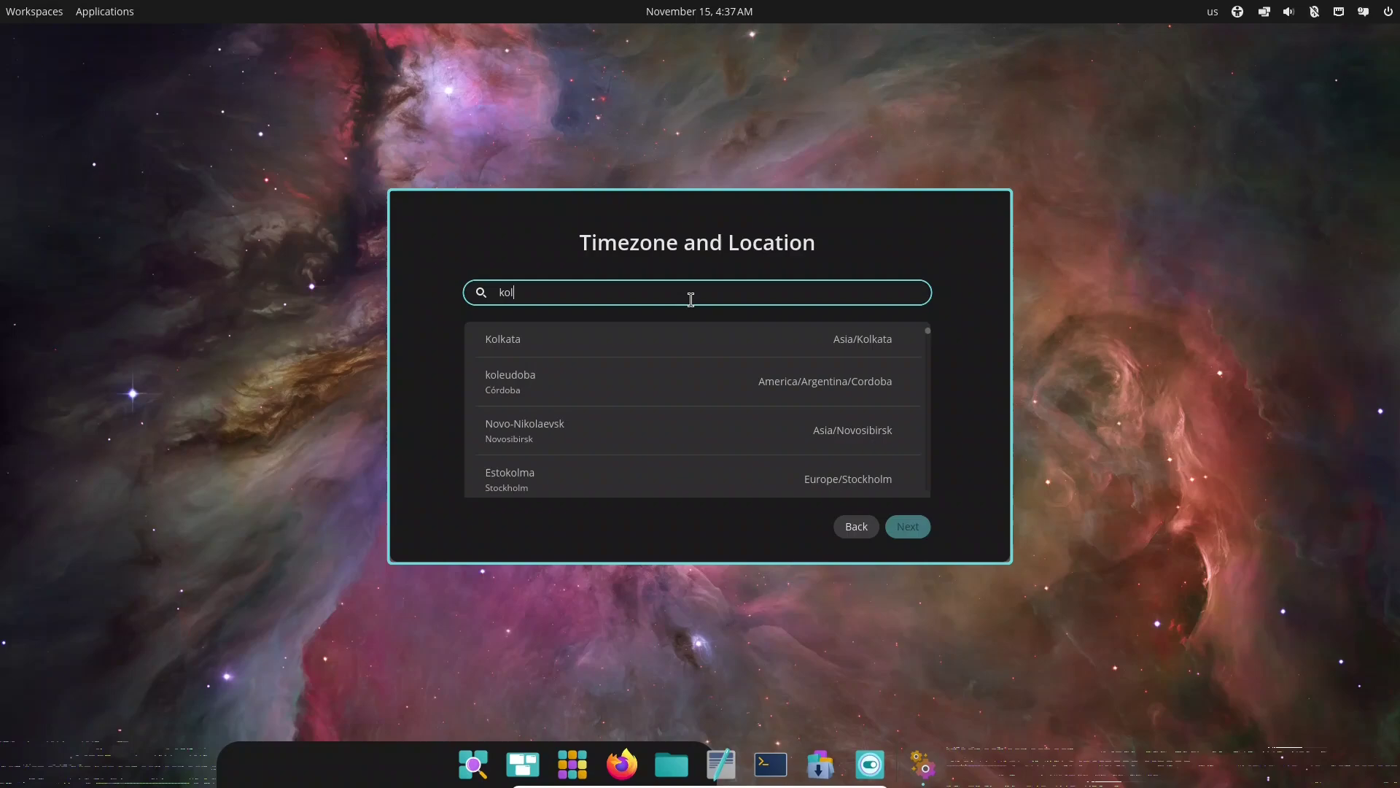
{"action": "left_click", "coordinate": [718, 349]}
{"action": "left_click", "coordinate": [904, 526]}
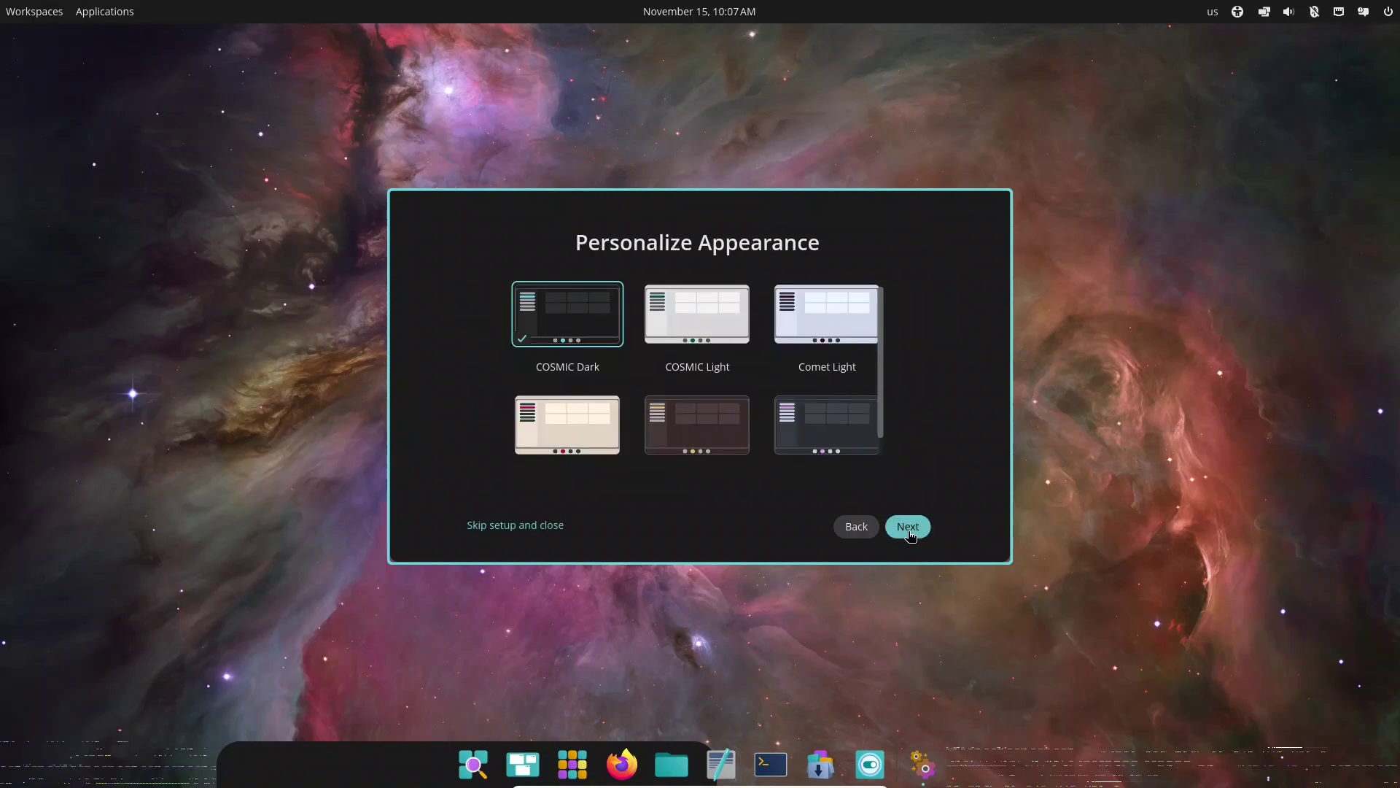
Preview the Light and Dark themes, settle on COSMIC Dark, and pick the Bottom Panel layout.
{"action": "left_click", "coordinate": [698, 314]}
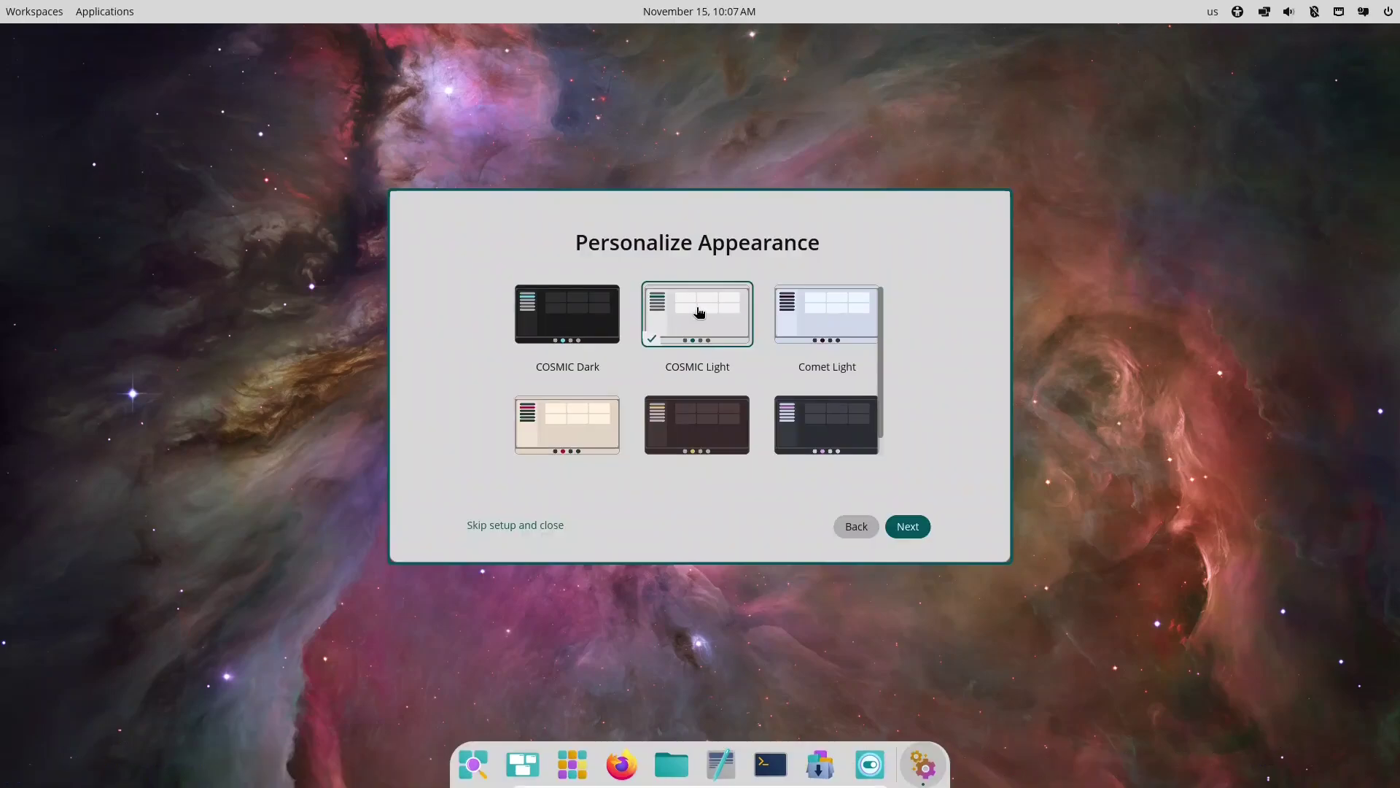
{"action": "left_click", "coordinate": [830, 319]}
{"action": "scroll", "coordinate": [590, 423], "scroll_direction": "down", "scroll_amount": 1}
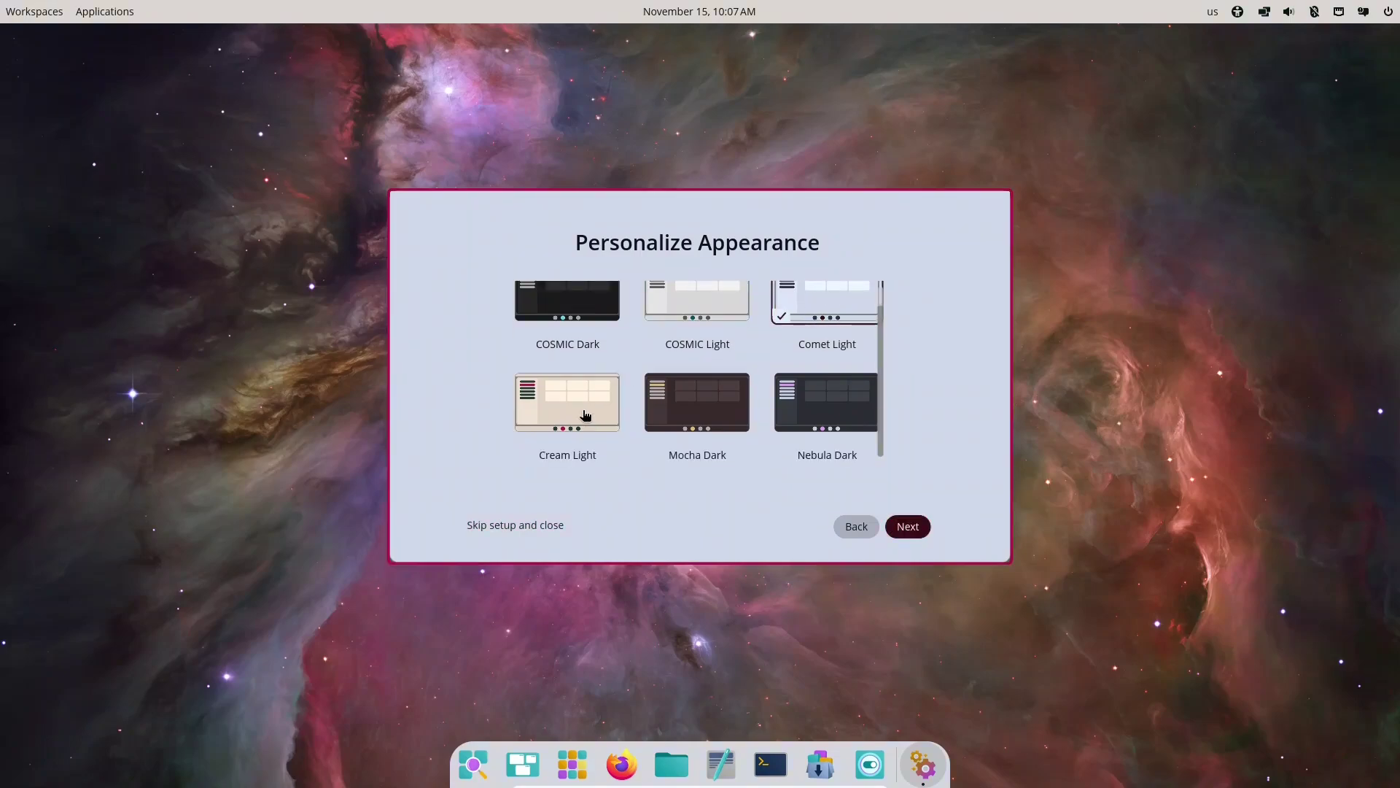
{"action": "left_click", "coordinate": [587, 414]}
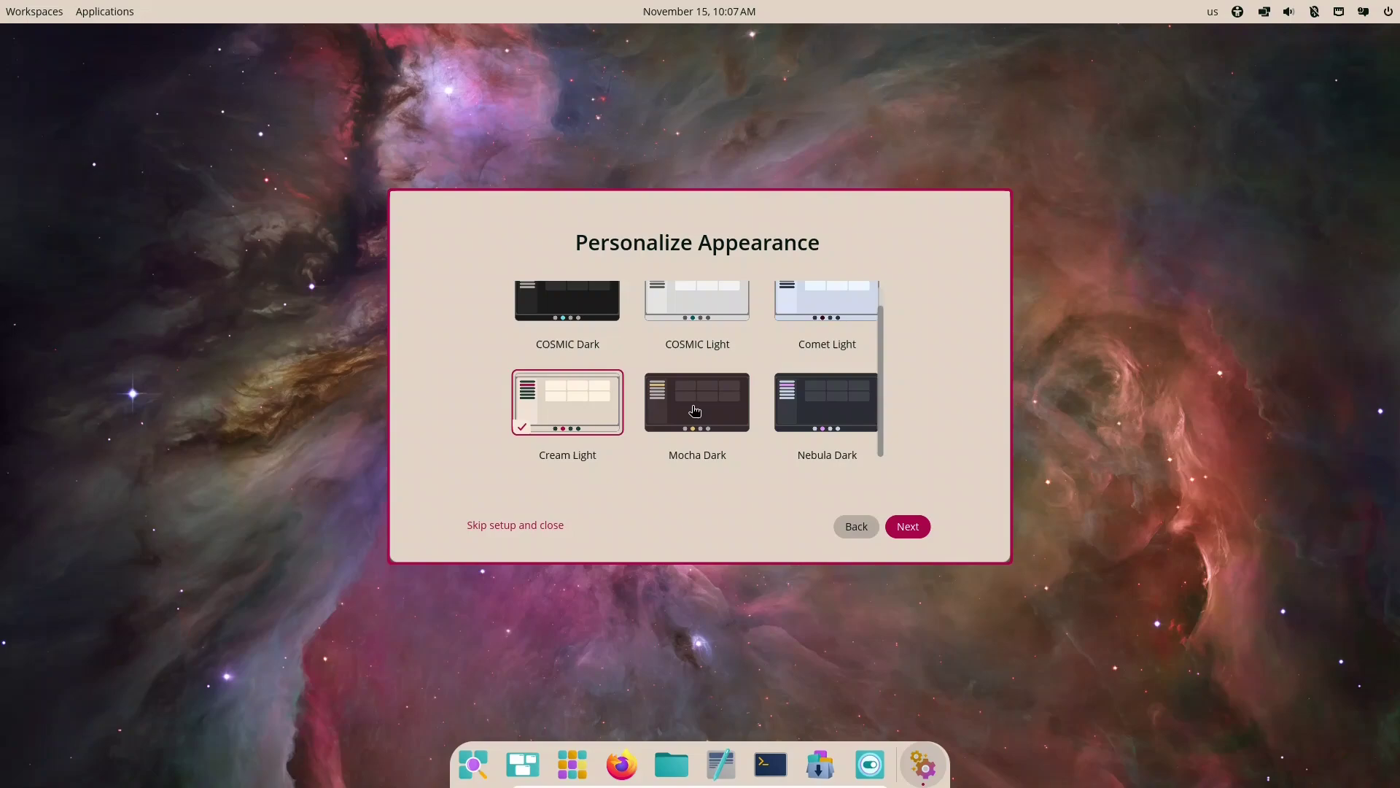
{"action": "left_click", "coordinate": [694, 410]}
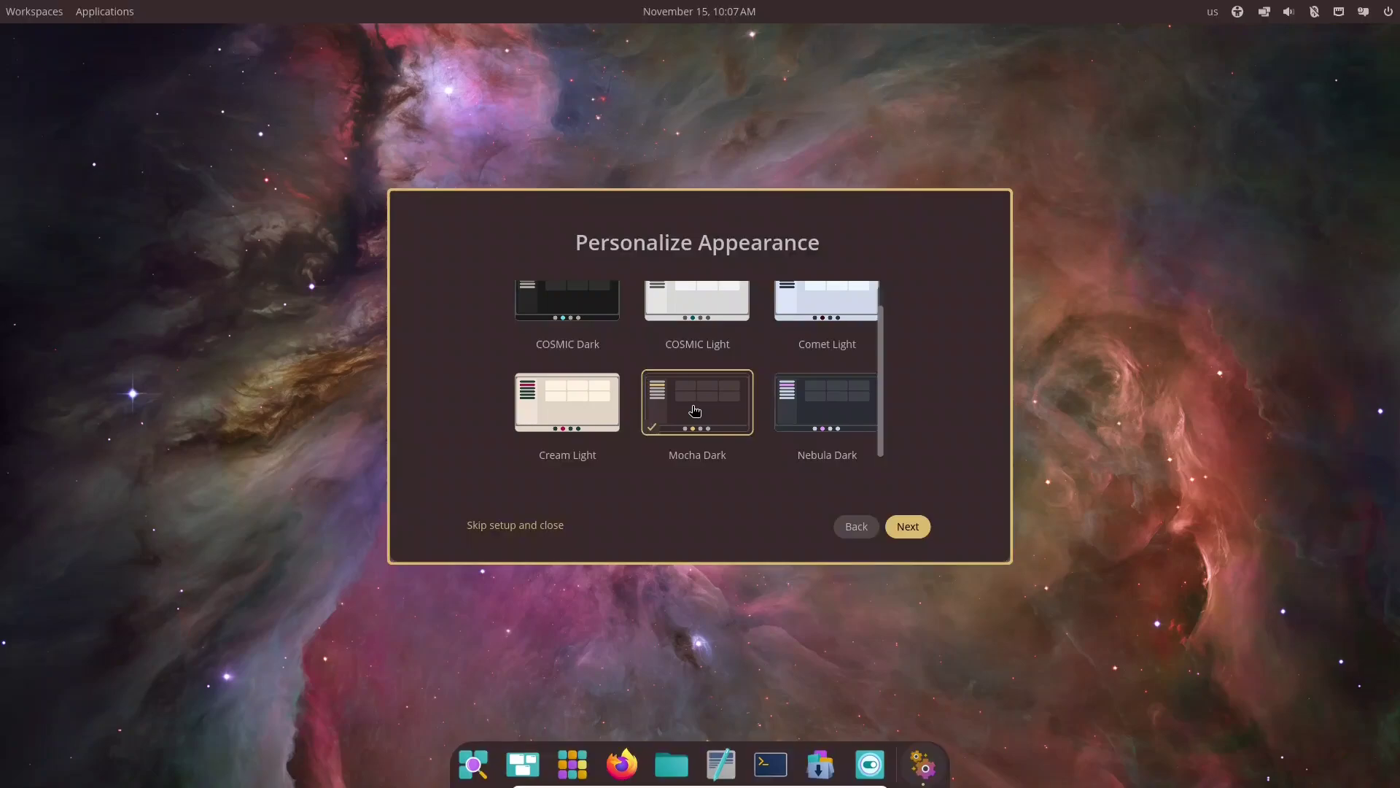
{"action": "left_click", "coordinate": [822, 407]}
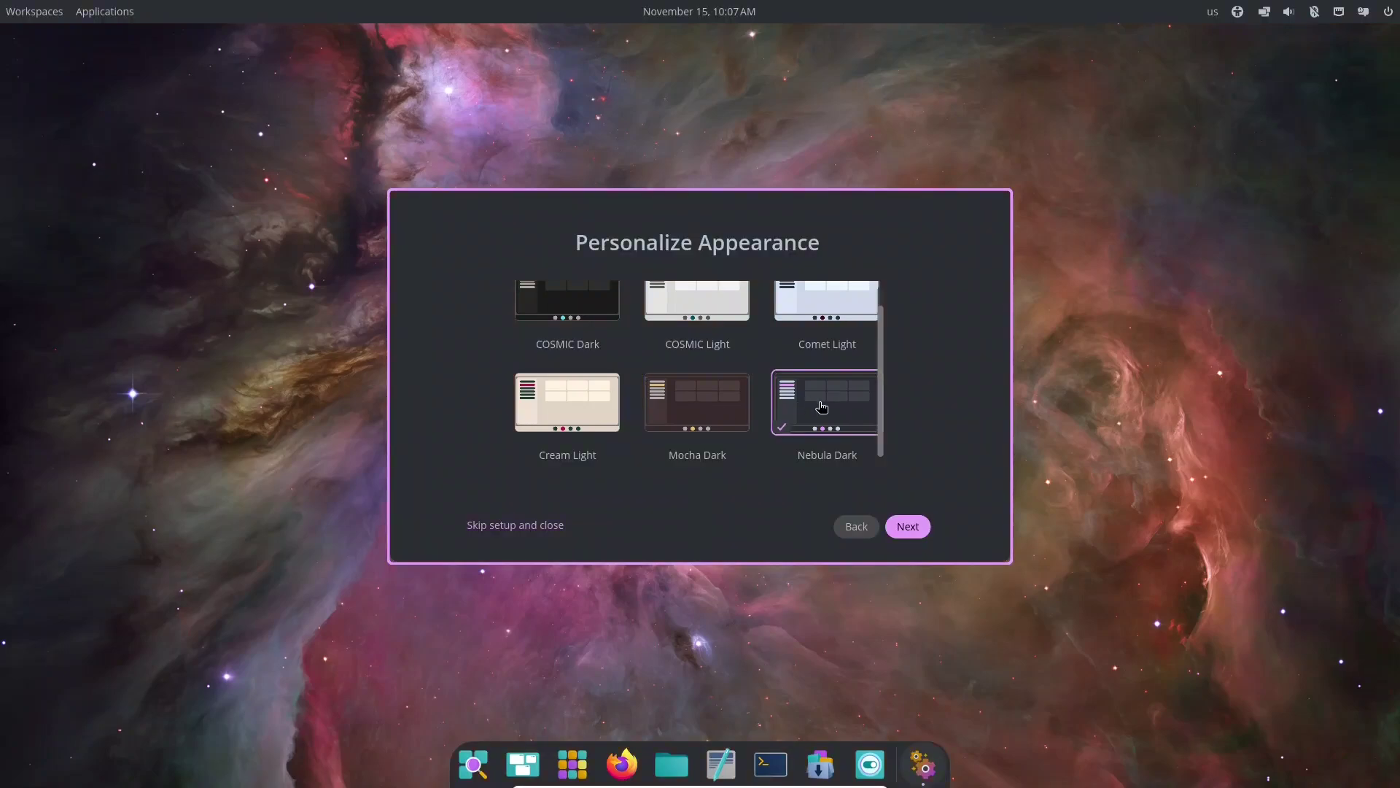
{"action": "left_click", "coordinate": [583, 310]}
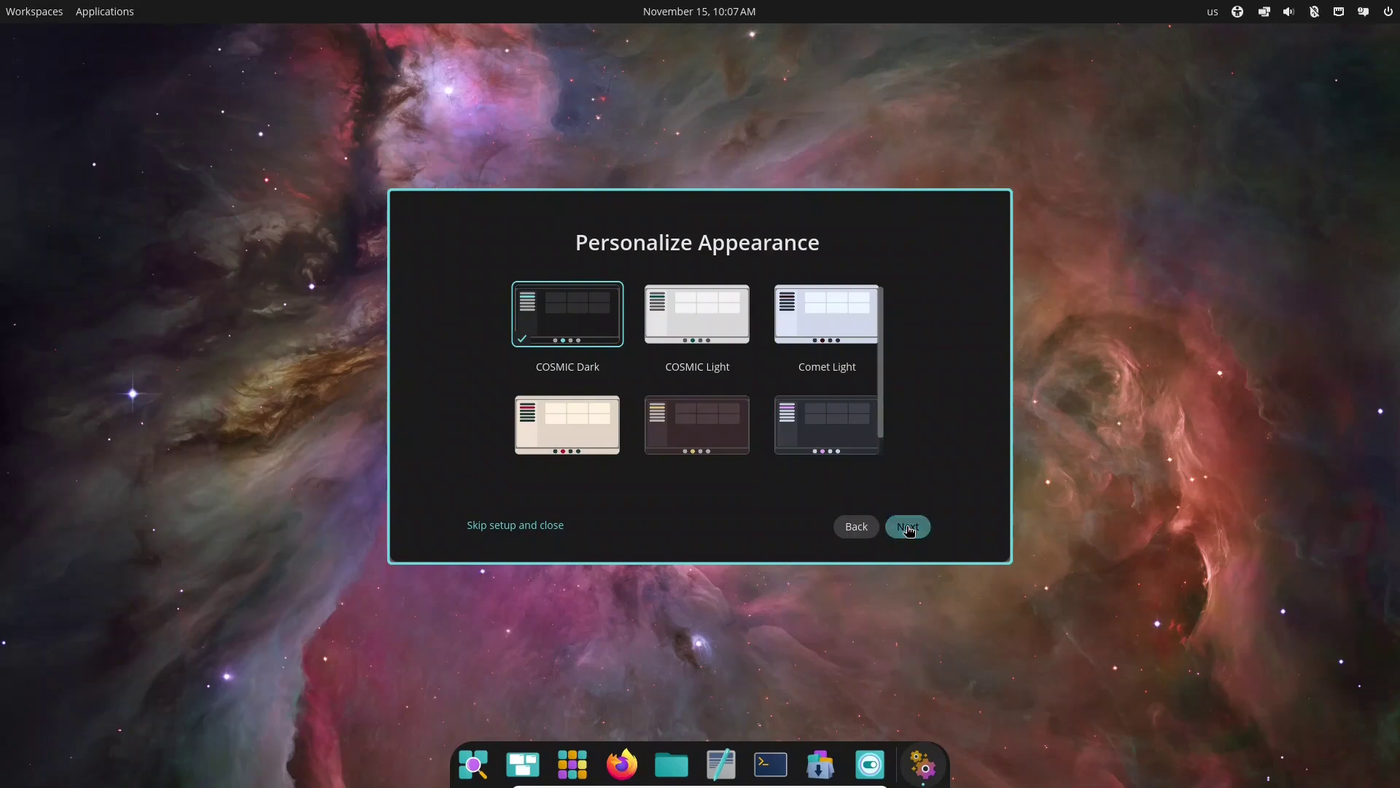
{"action": "left_click", "coordinate": [908, 528]}
{"action": "left_click", "coordinate": [754, 324]}
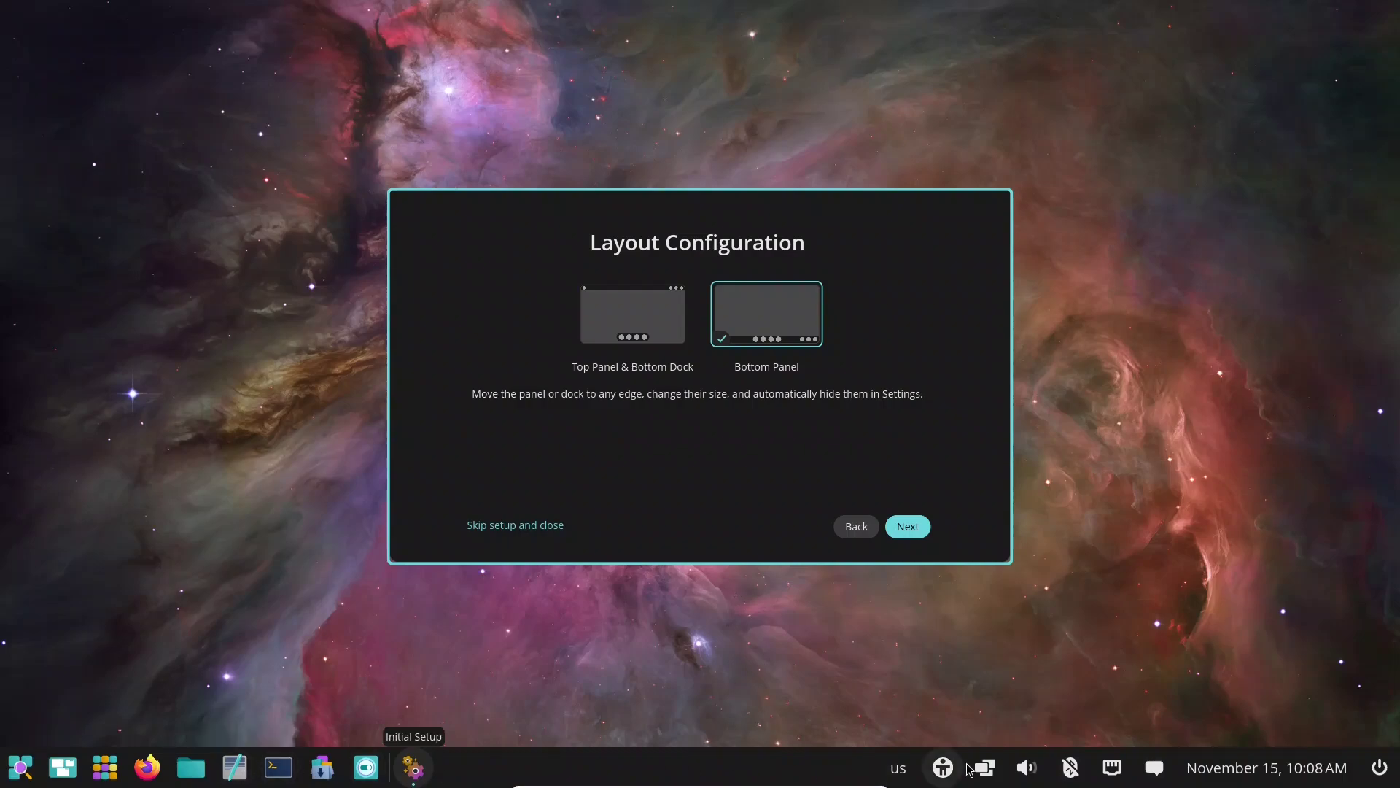
Switch to the Top Panel & Bottom Dock layout and finish the Workspaces, Shortcuts and final pages.
{"action": "left_click", "coordinate": [634, 323]}
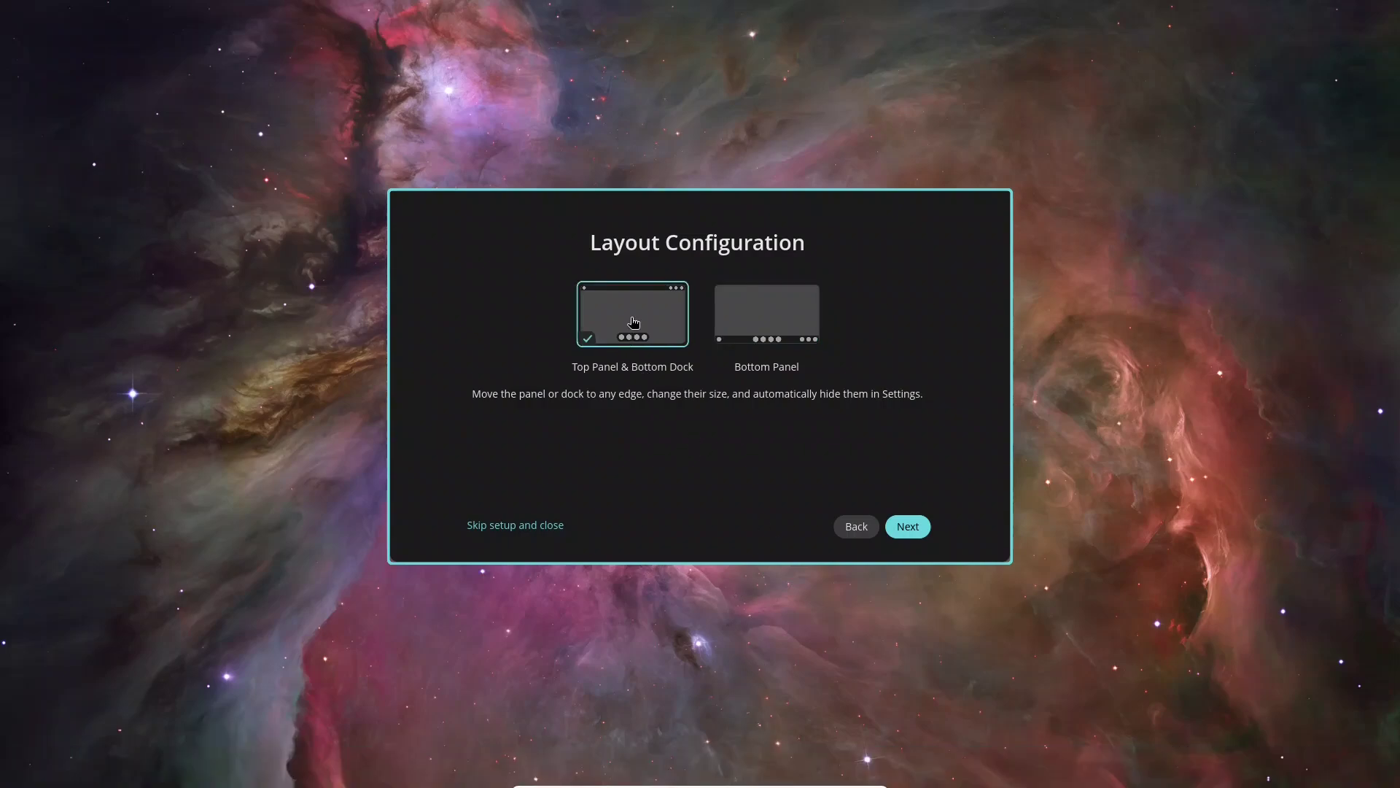
{"action": "left_click", "coordinate": [907, 532]}
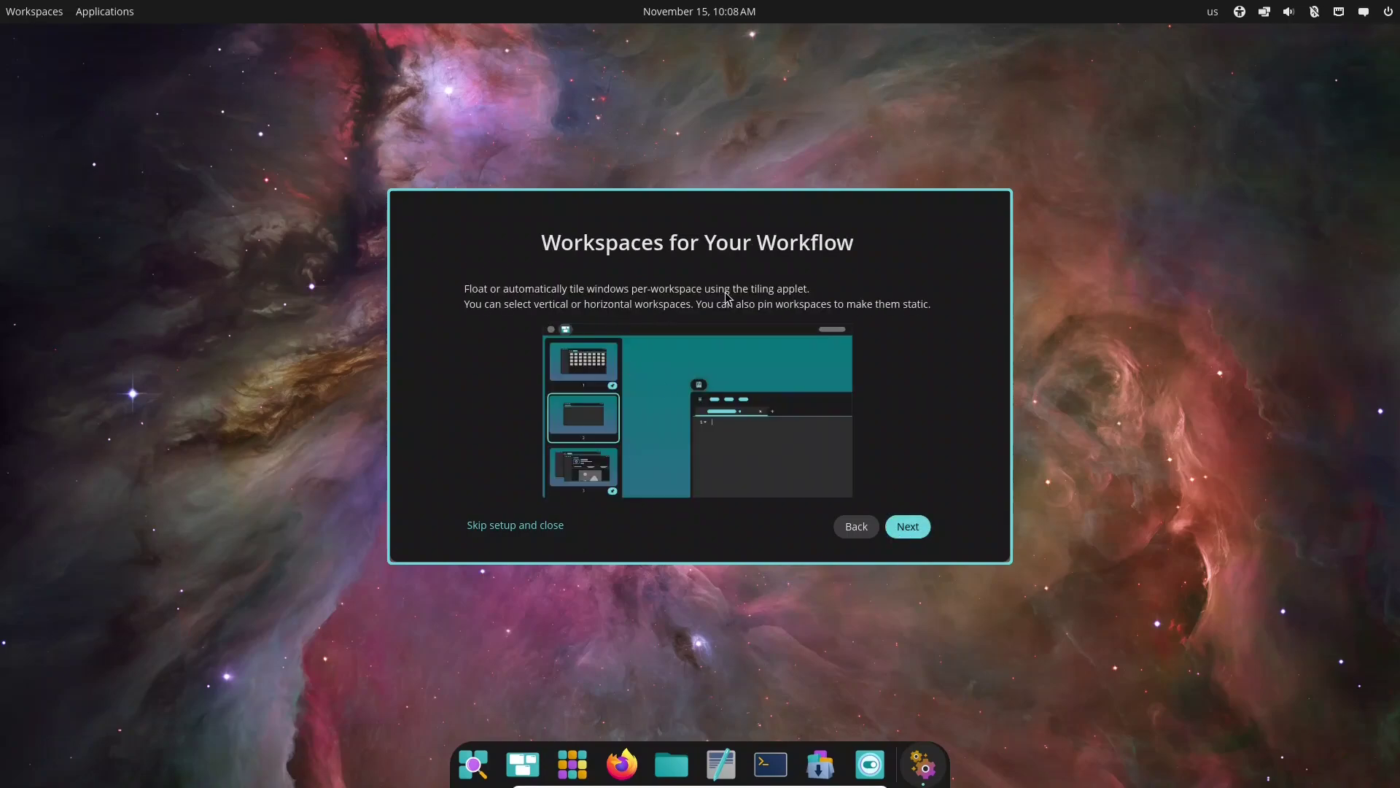
{"action": "left_click", "coordinate": [907, 526]}
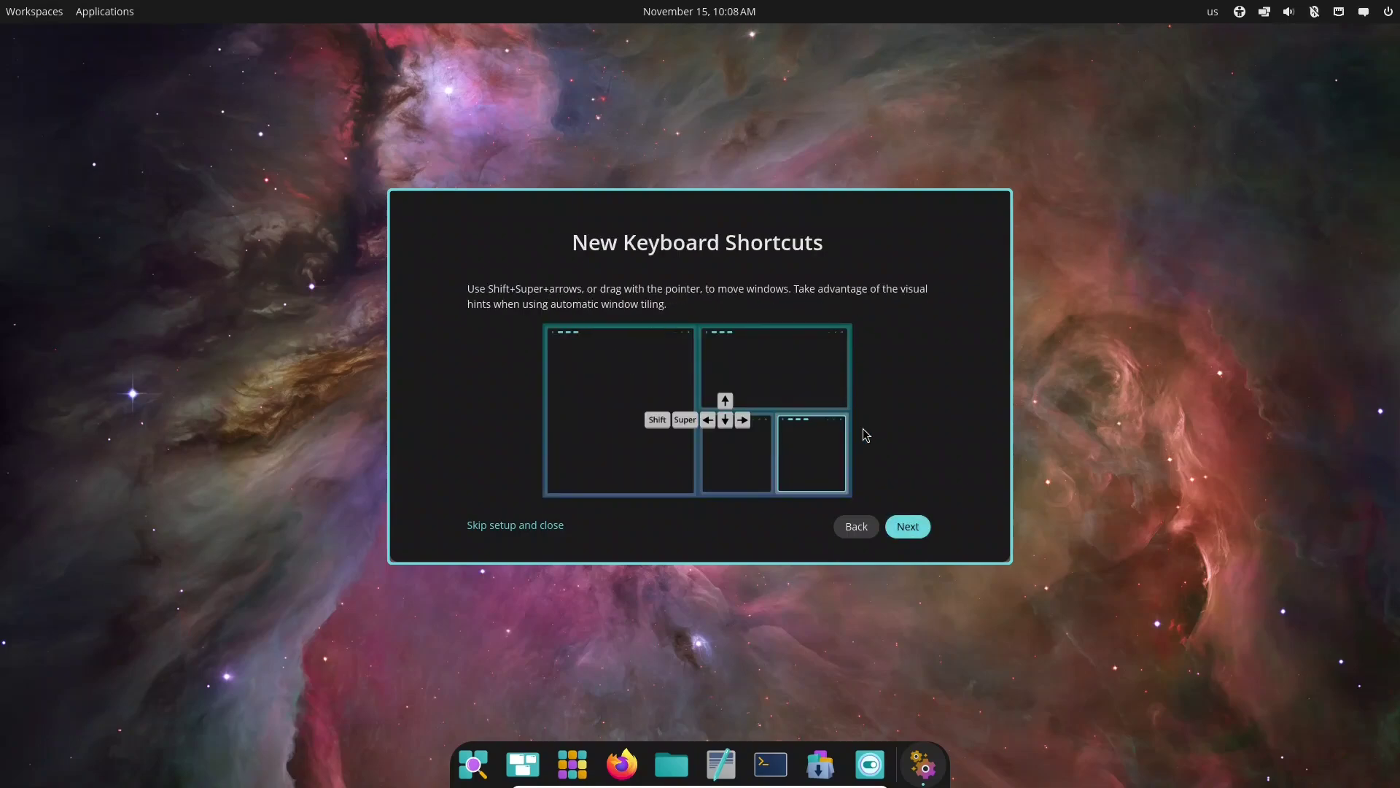
{"action": "left_click", "coordinate": [910, 527]}
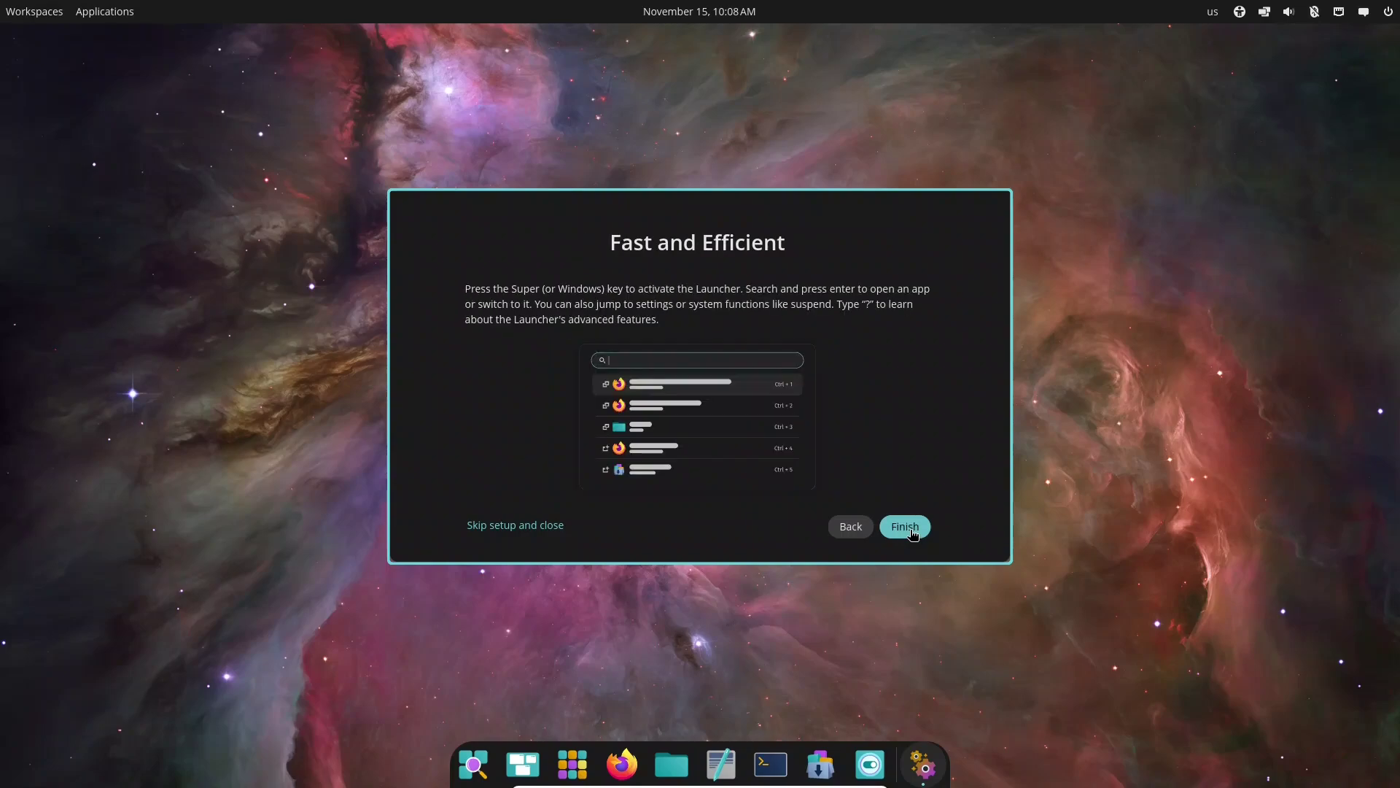
{"action": "left_click", "coordinate": [907, 528]}
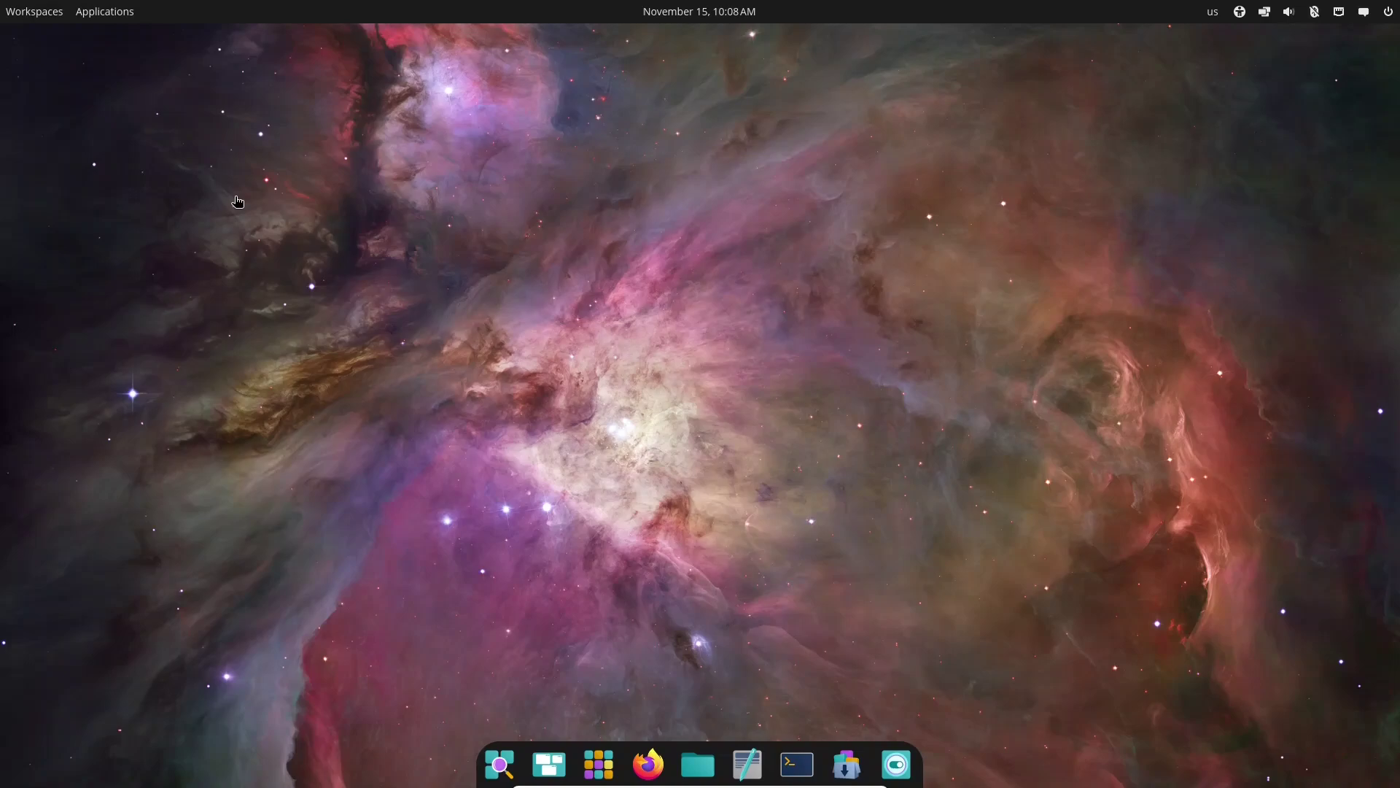
Peek at the workspaces overview, then launch COSMIC Files from the app library.
{"action": "left_click", "coordinate": [25, 13]}
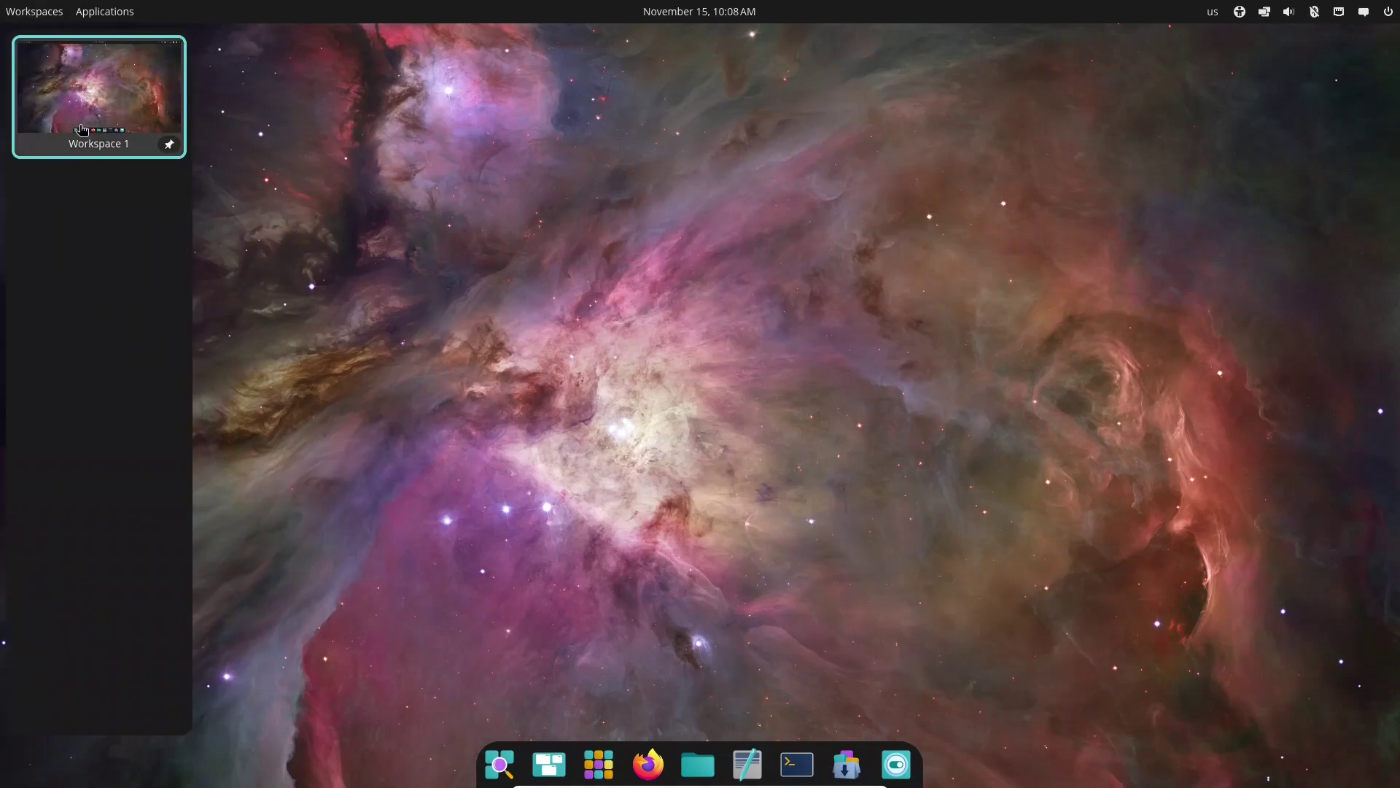
{"action": "left_click", "coordinate": [263, 208]}
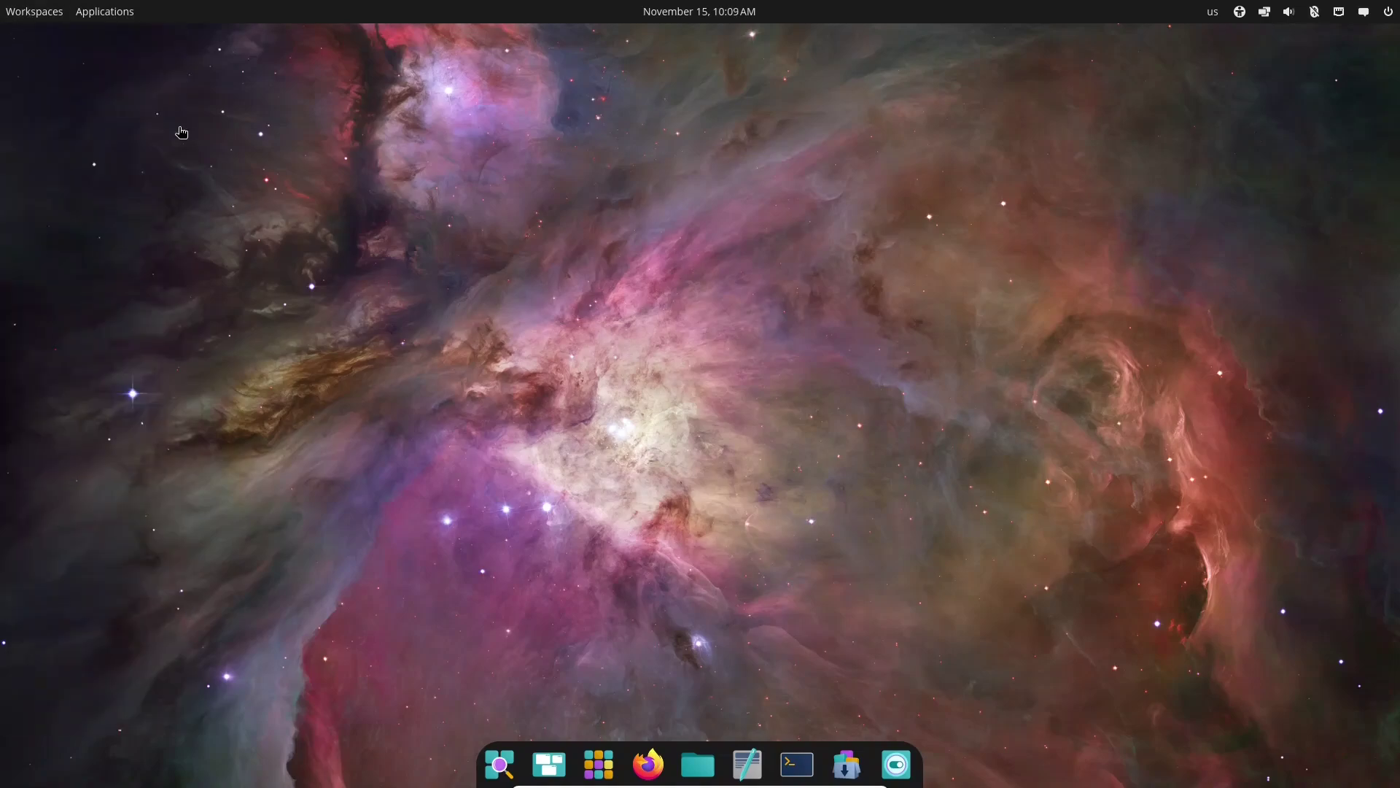
{"action": "left_click", "coordinate": [101, 15]}
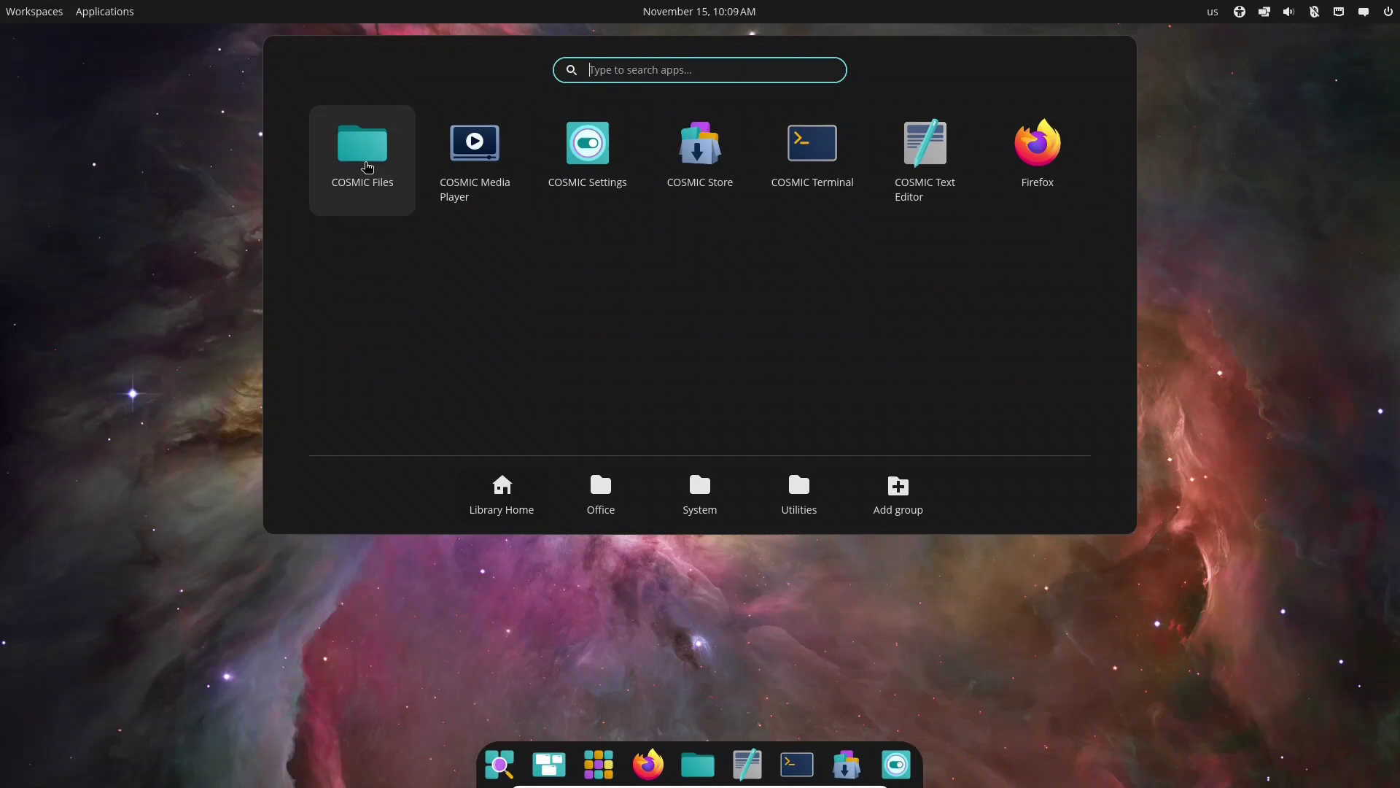
{"action": "left_click", "coordinate": [364, 162]}
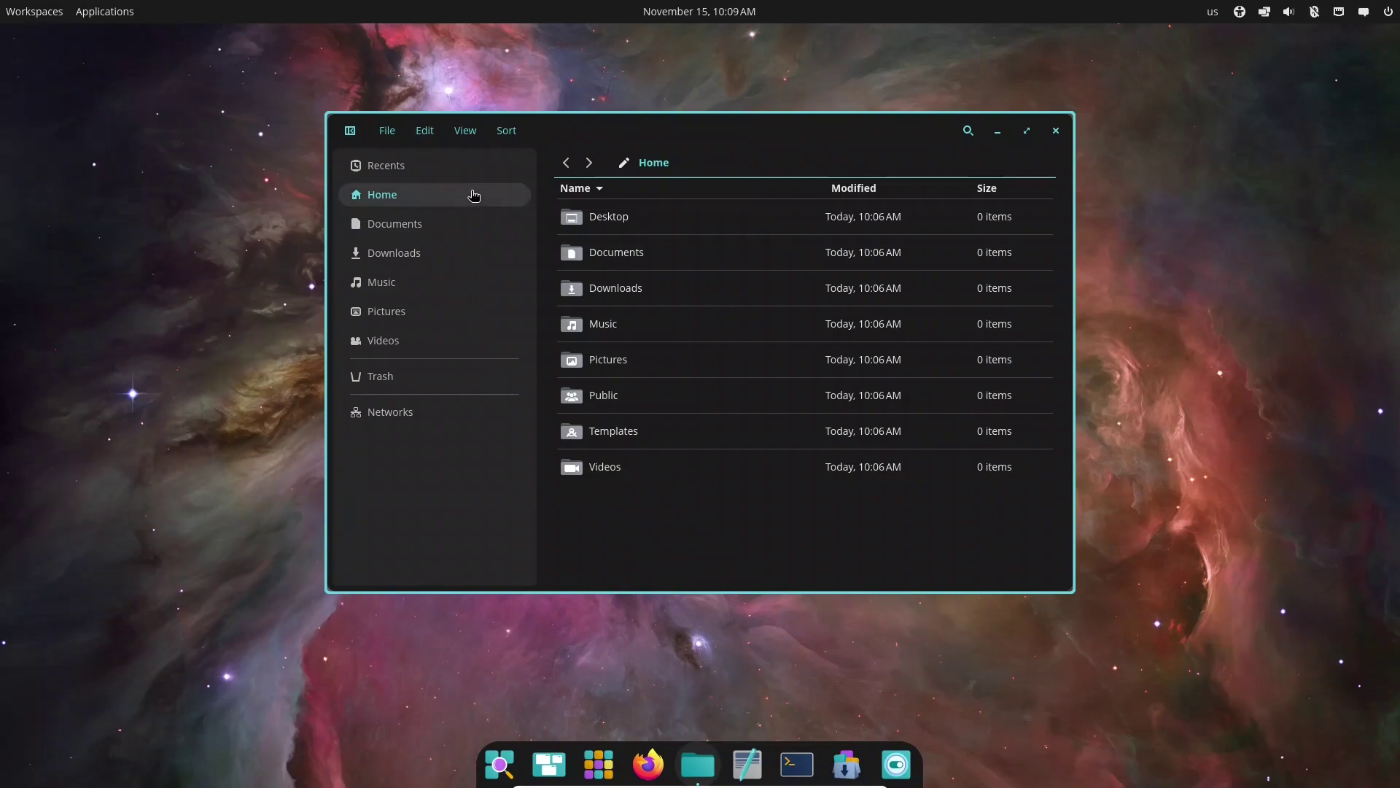
Go to the Downloads folder and open About COSMIC Files from the View menu.
{"action": "left_click", "coordinate": [390, 230]}
{"action": "left_click", "coordinate": [401, 255]}
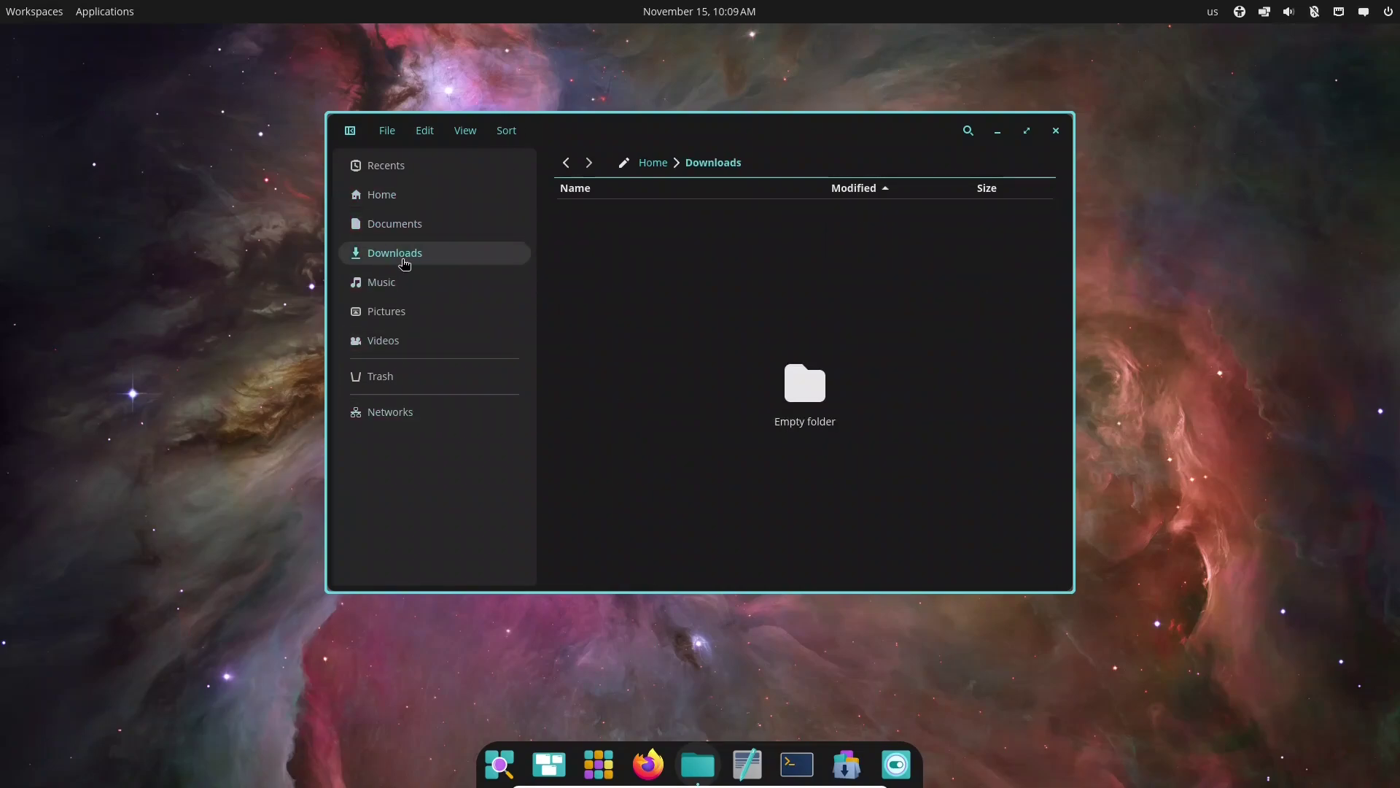
{"action": "left_click", "coordinate": [390, 135]}
{"action": "left_click", "coordinate": [474, 133]}
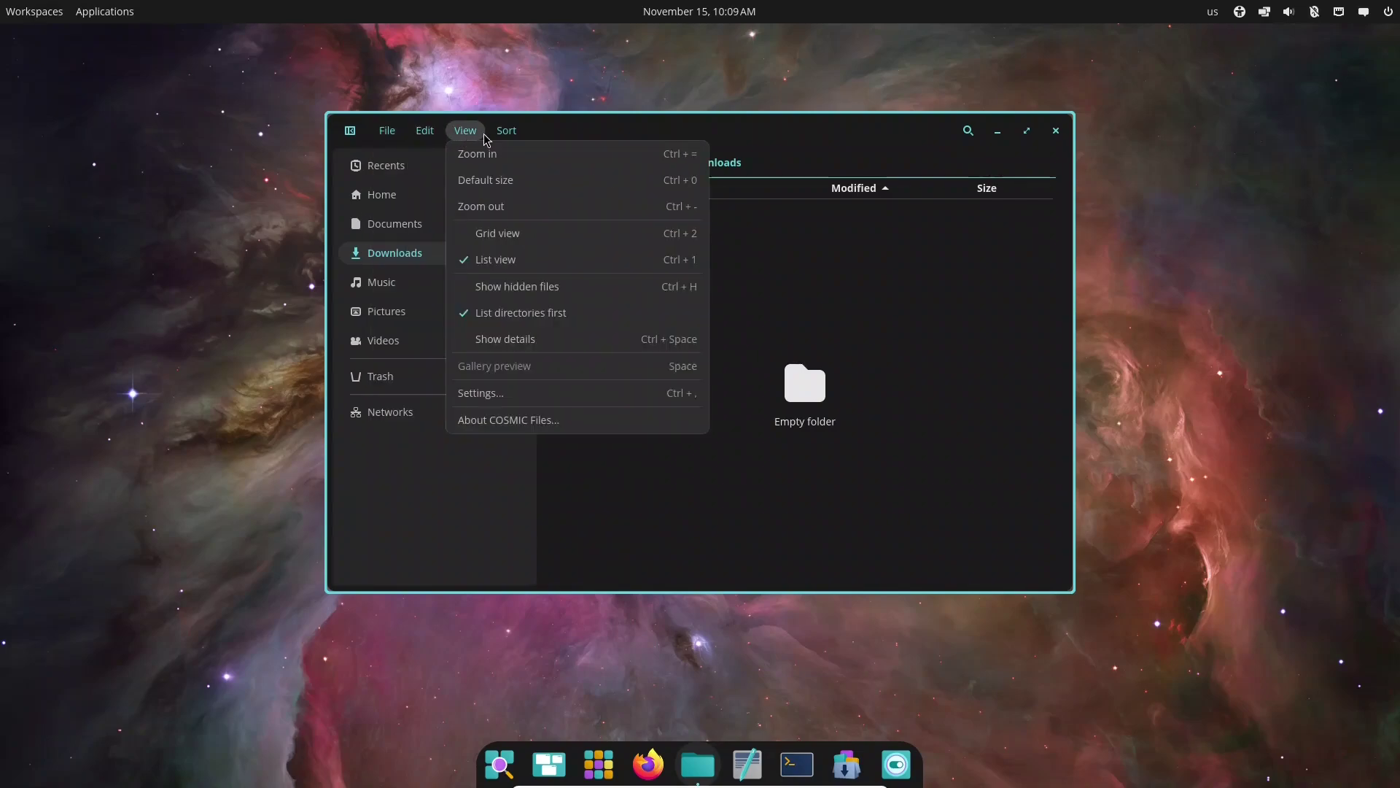
{"action": "left_click", "coordinate": [524, 426]}
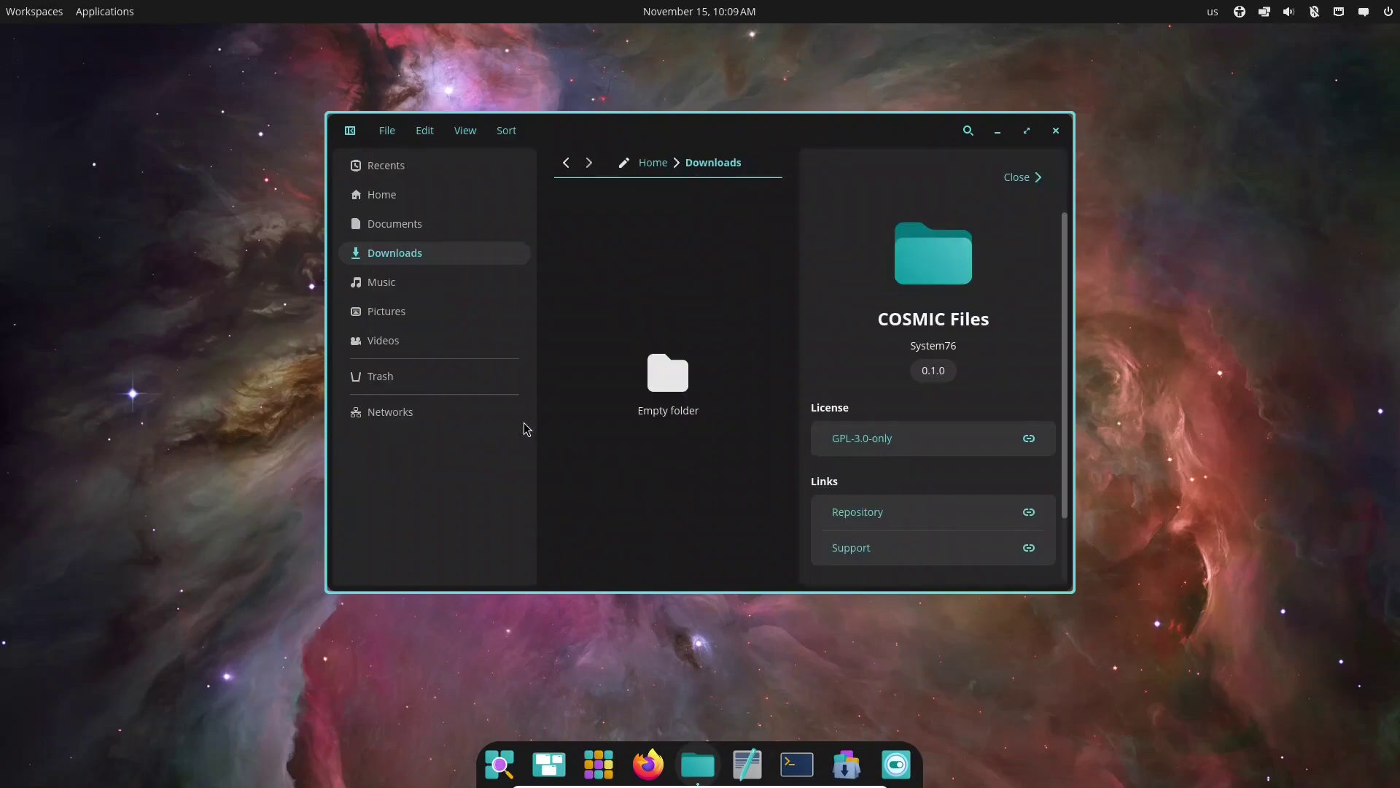
Look over the About panel showing version 0.1.0, close it, then maximize and restore the window.
{"action": "scroll", "coordinate": [980, 422], "scroll_direction": "down", "scroll_amount": 2}
{"action": "scroll", "coordinate": [983, 422], "scroll_direction": "up", "scroll_amount": 2}
{"action": "left_click", "coordinate": [1020, 177]}
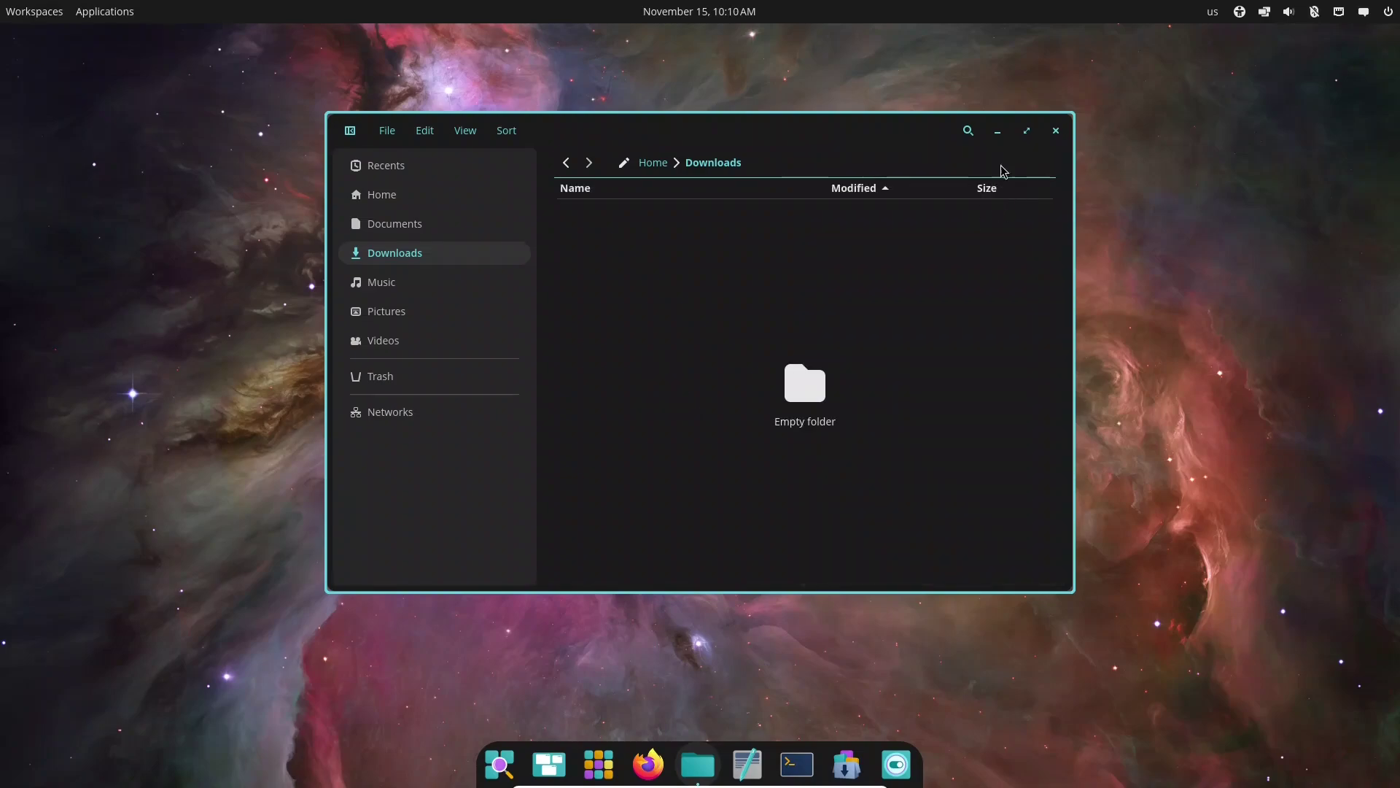
{"action": "left_click", "coordinate": [1027, 130]}
{"action": "left_click", "coordinate": [1357, 45]}
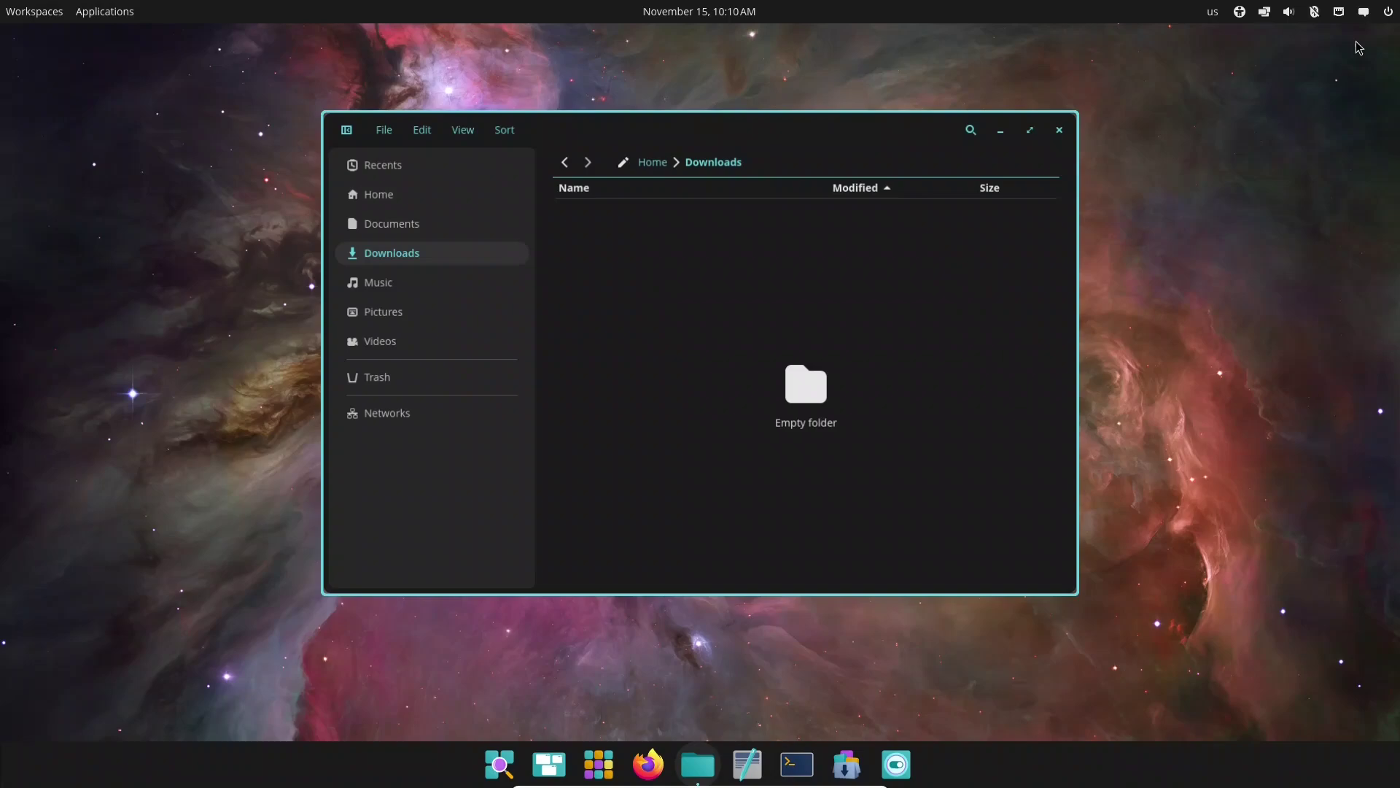
Close Files, launch COSMIC Media Player with no media, and quit it via File > Quit.
{"action": "left_click", "coordinate": [1055, 130]}
{"action": "left_click", "coordinate": [101, 12]}
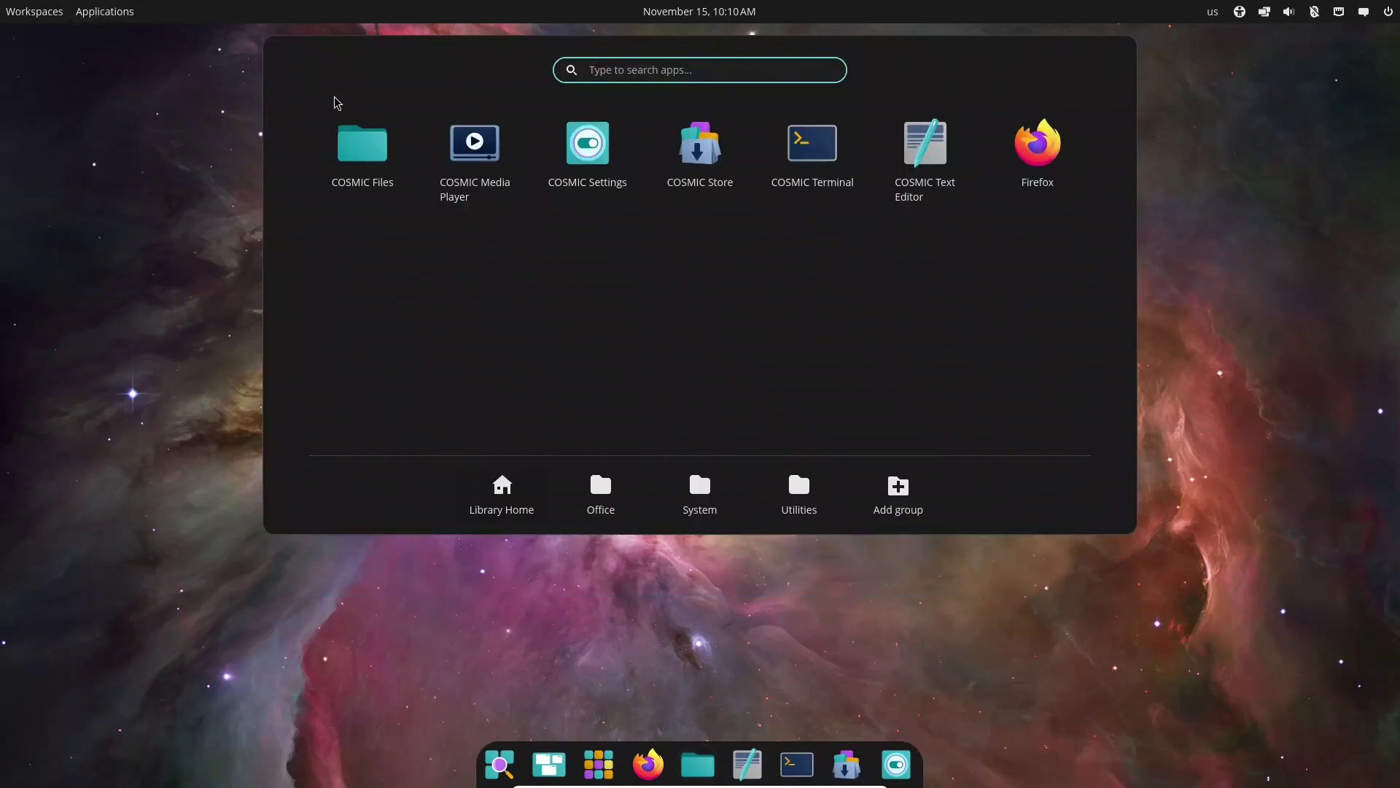
{"action": "left_click", "coordinate": [485, 148]}
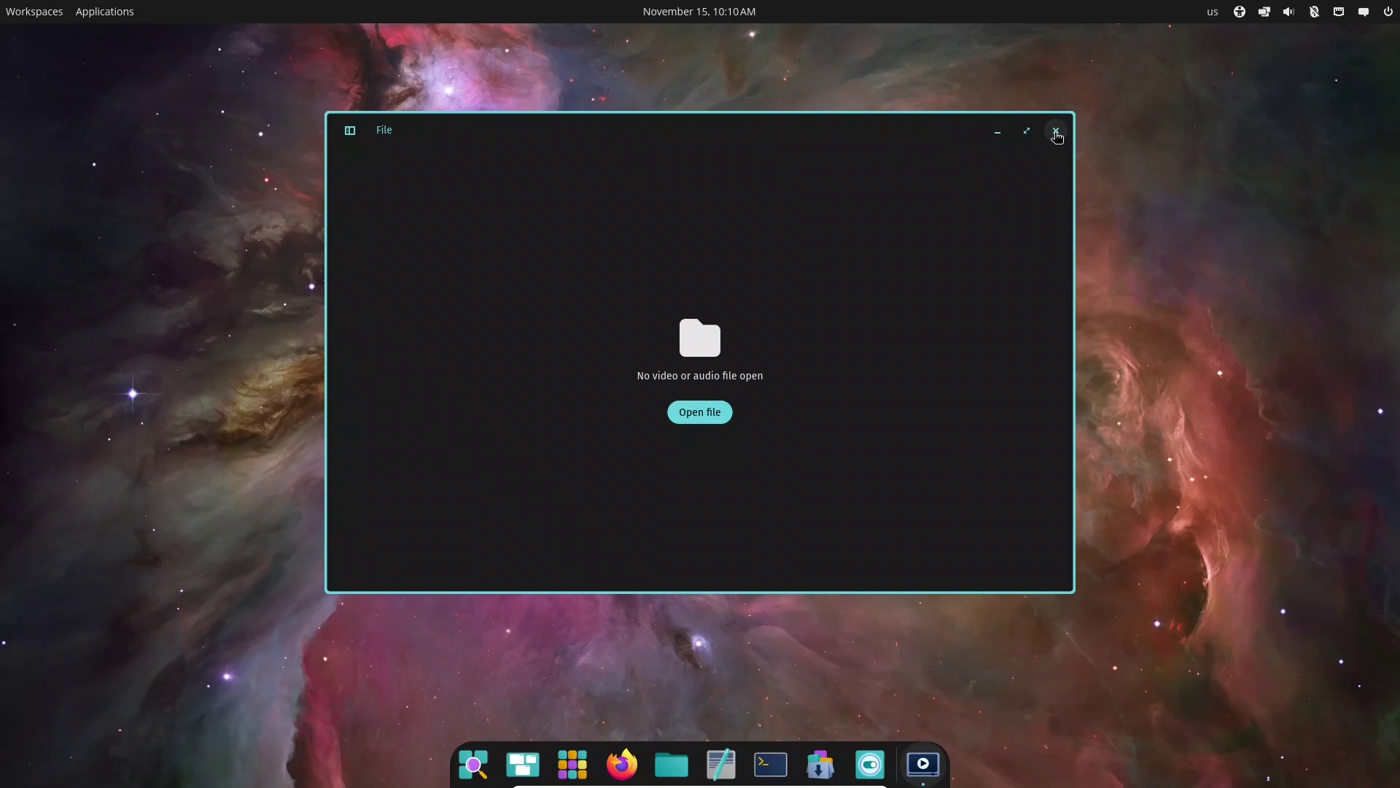
{"action": "left_click", "coordinate": [391, 136]}
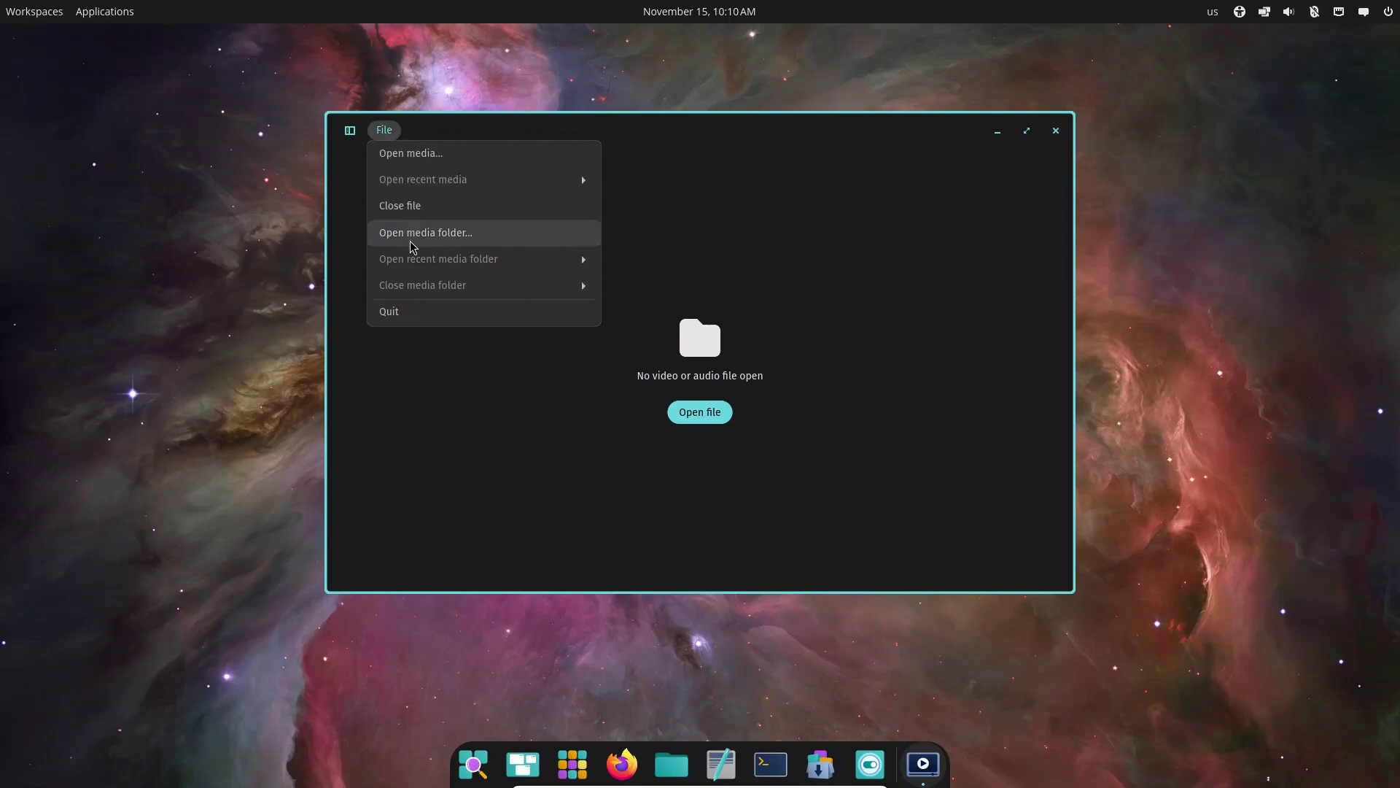
{"action": "left_click", "coordinate": [405, 312]}
{"action": "left_click", "coordinate": [100, 16]}
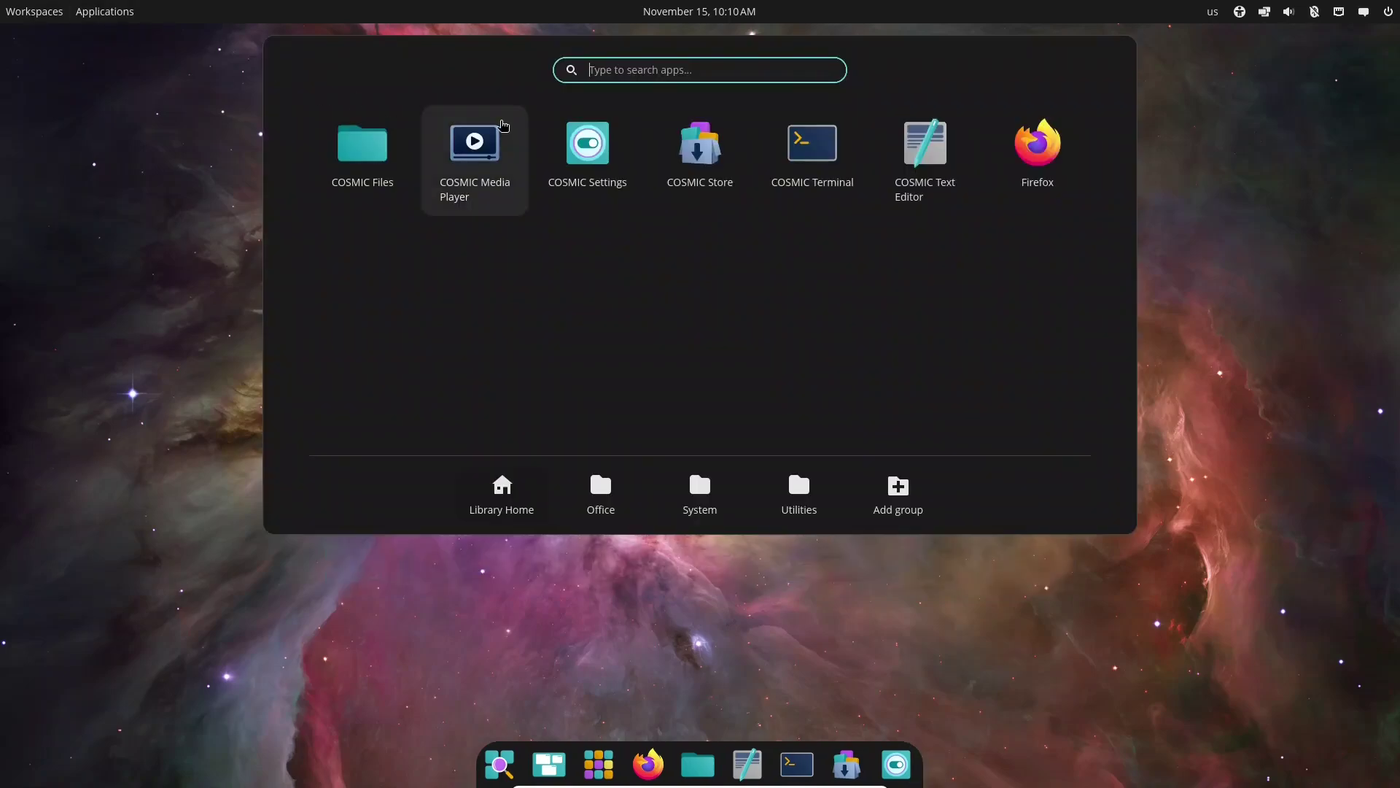
Launch COSMIC Terminal, try neofetch, and run the suggested sudo apt install neofetch.
{"action": "left_click", "coordinate": [809, 159]}
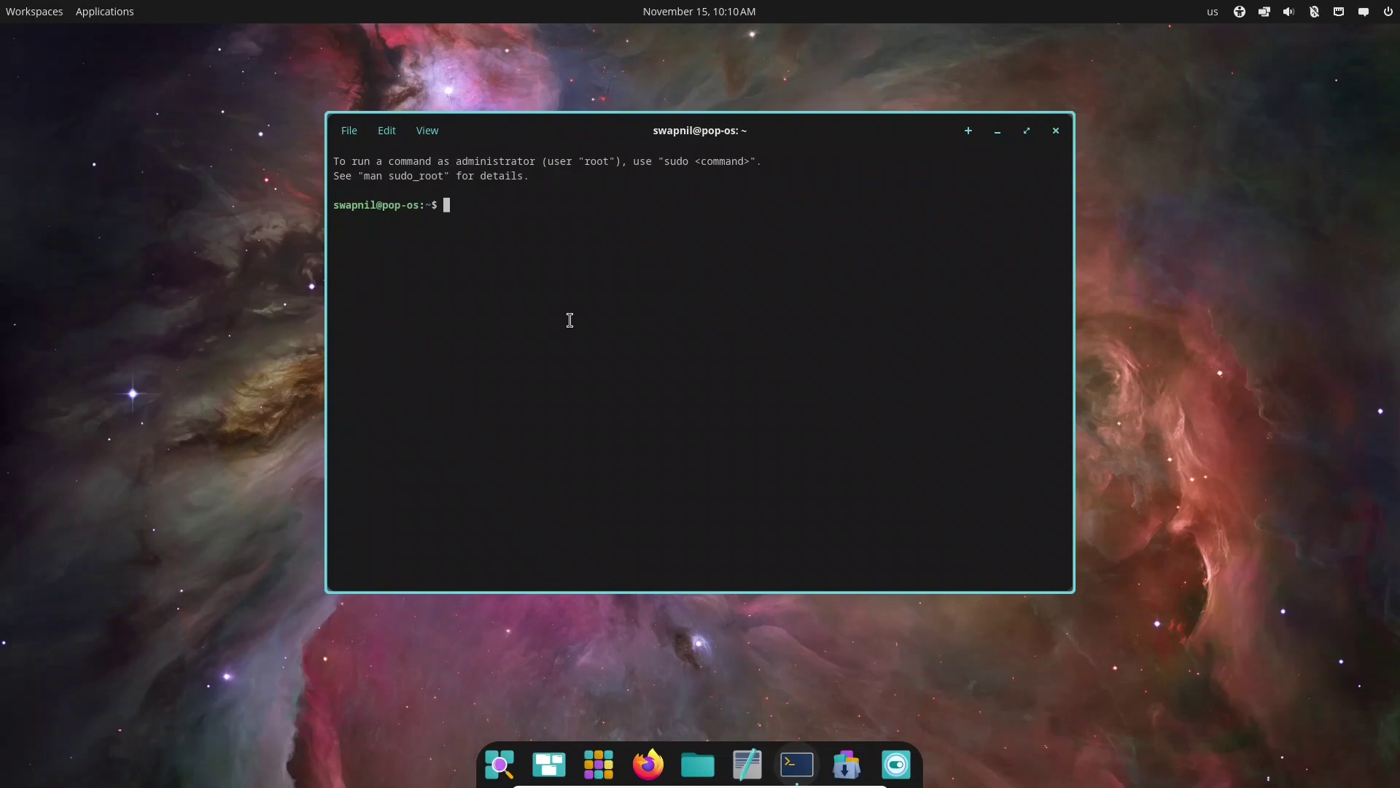
{"action": "type", "text": "neofetch"}
{"action": "key", "text": "Return"}
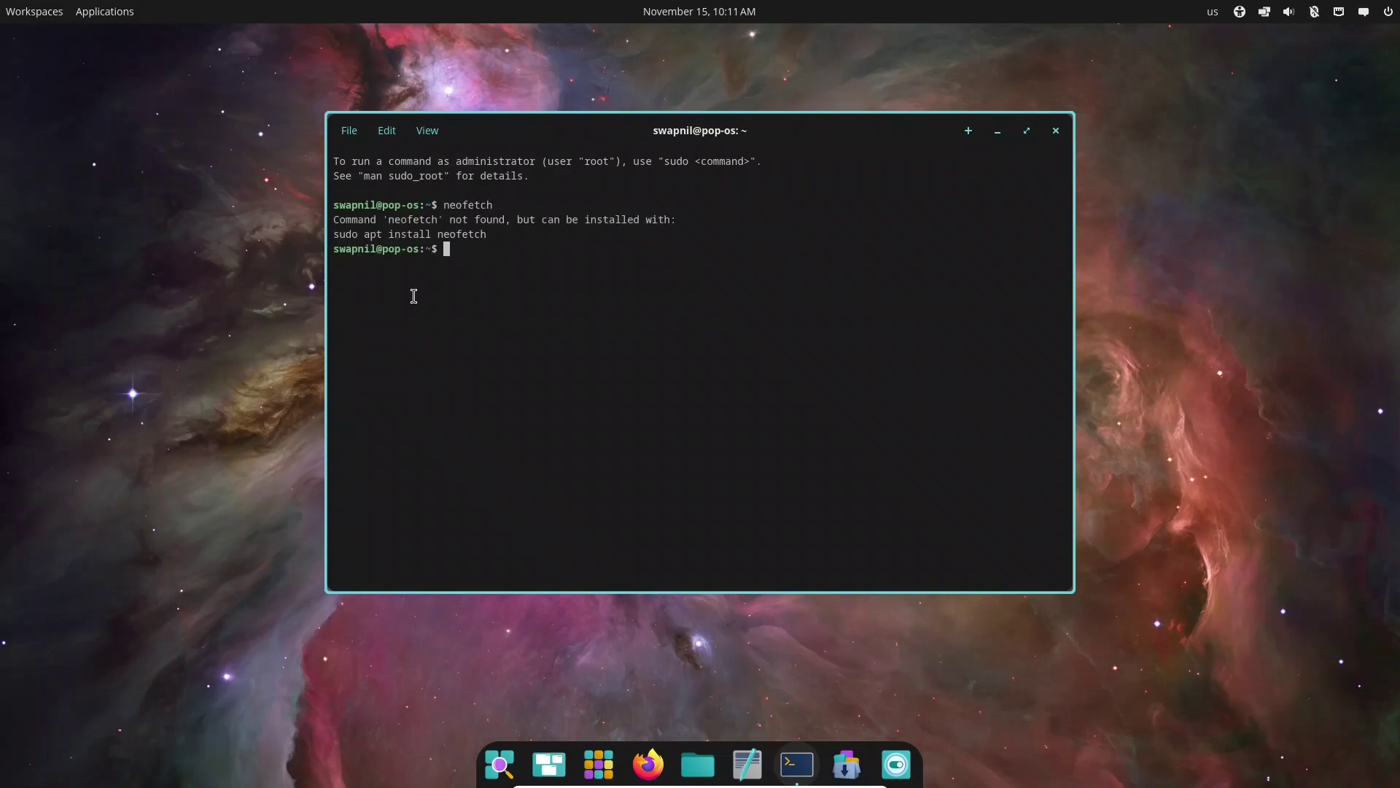
{"action": "triple_click", "coordinate": [469, 233]}
{"action": "left_click", "coordinate": [467, 248]}
{"action": "middle_click", "coordinate": [466, 250]}
{"action": "key", "text": "Return"}
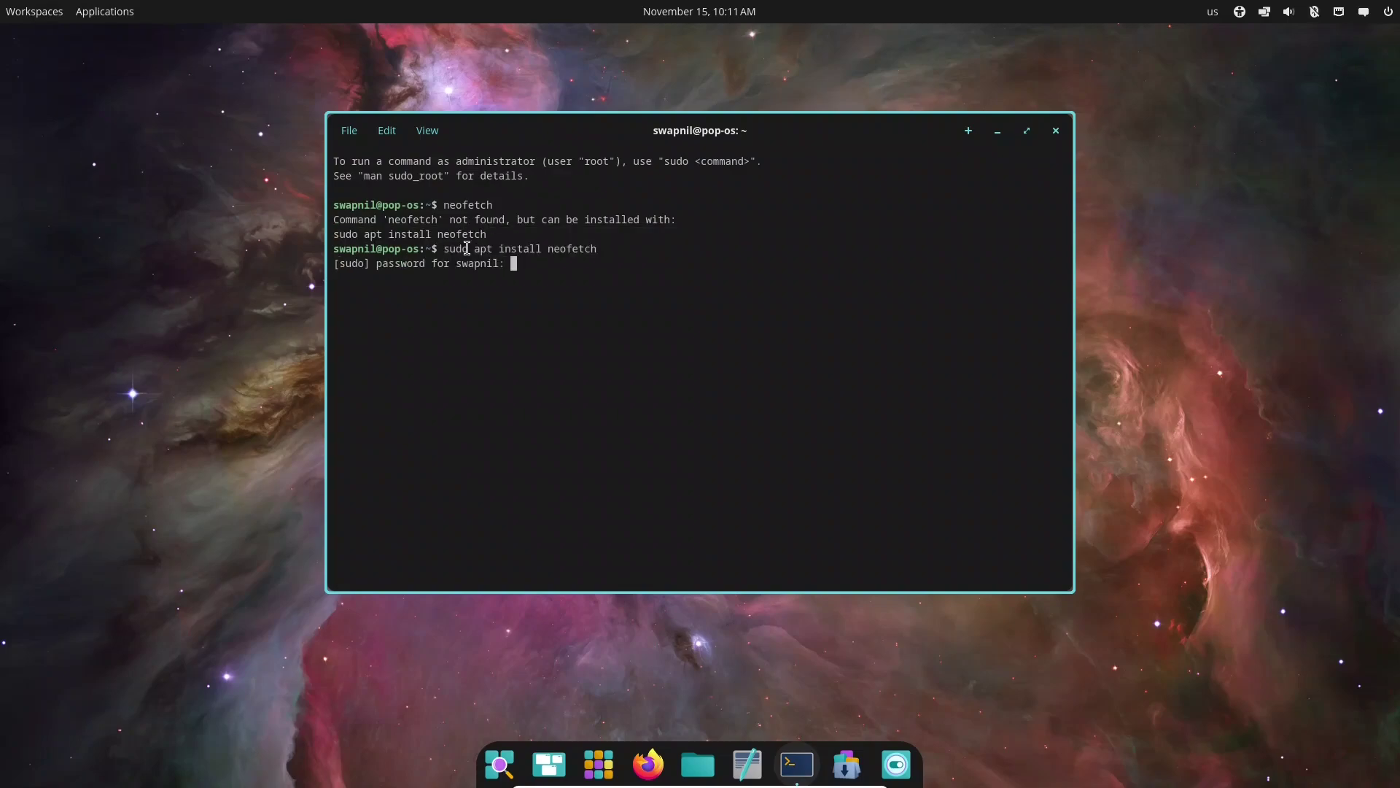
{"action": "key", "text": "Return"}
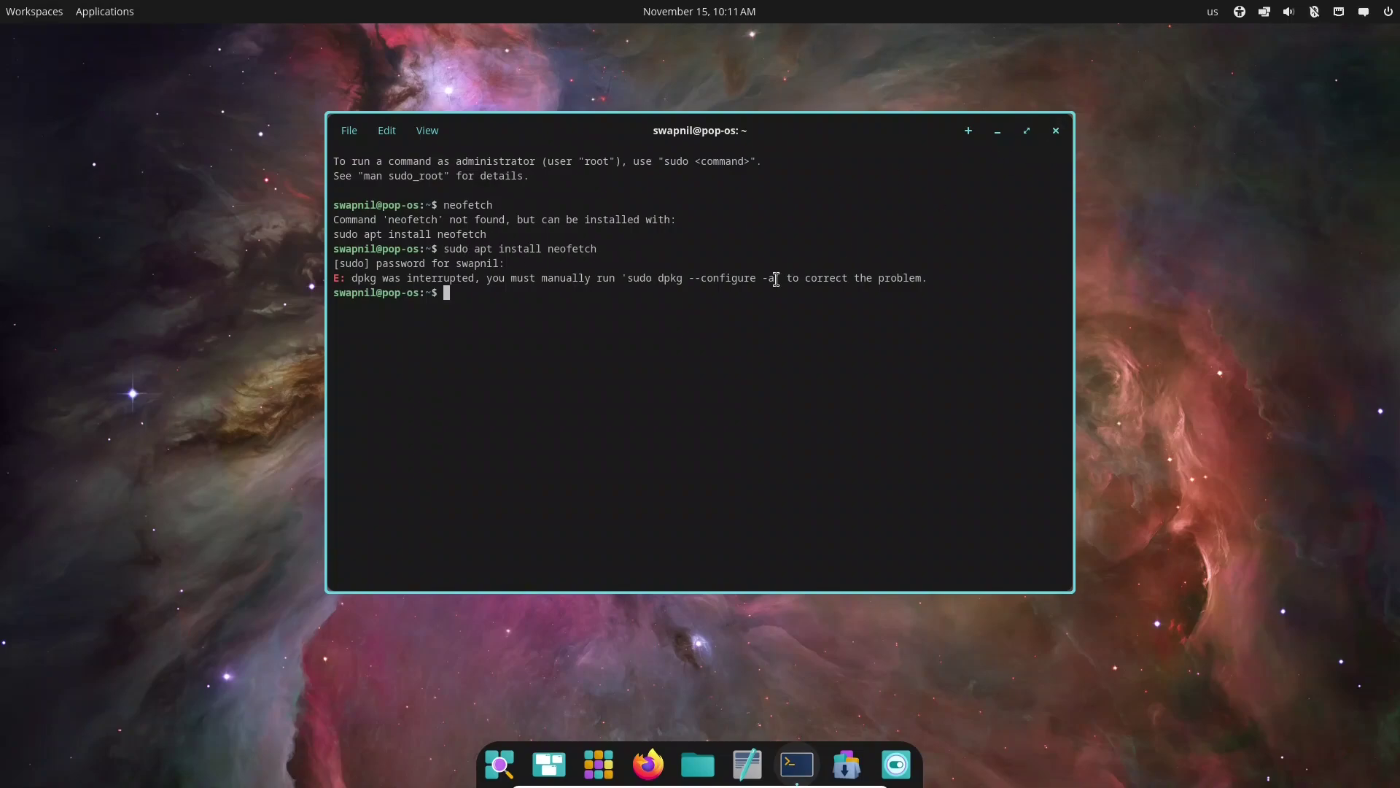
Repair the interrupted setup with sudo dpkg --configure -a, then reinstall neofetch.
{"action": "left_click_drag", "start_coordinate": [776, 279], "coordinate": [635, 278]}
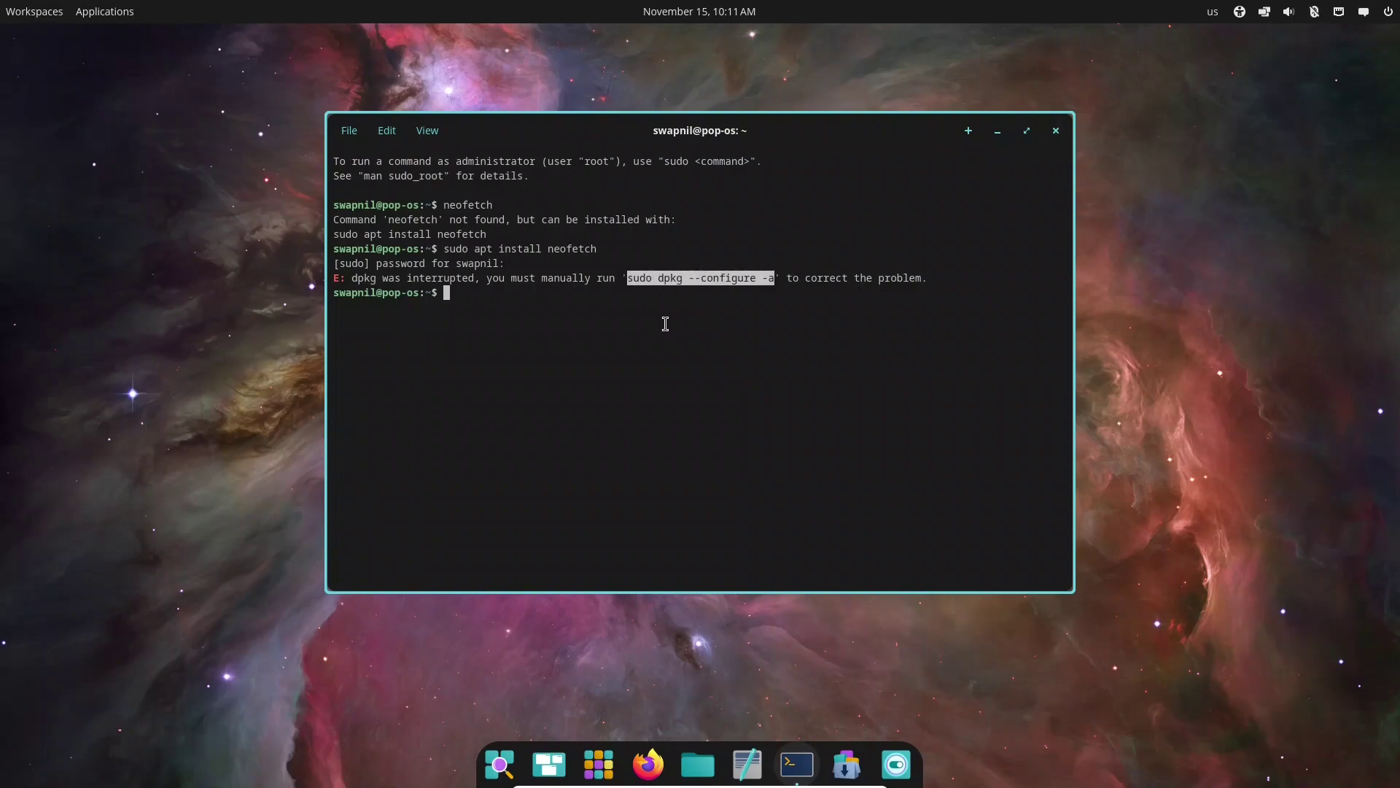
{"action": "left_click", "coordinate": [576, 304]}
{"action": "type", "text": "sudo dpkg --configure -a"}
{"action": "key", "text": "Return"}
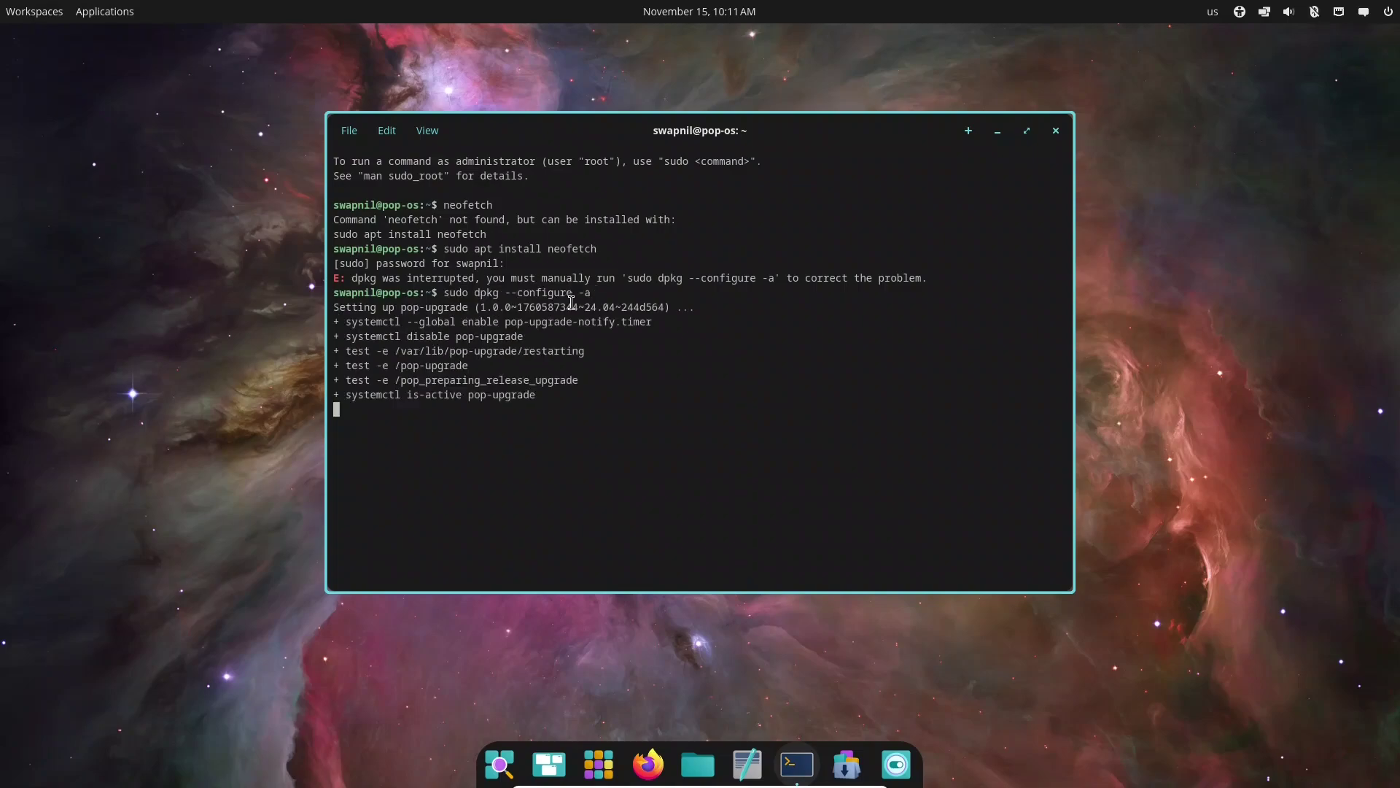
{"action": "type", "text": "sudo apt install neofetch"}
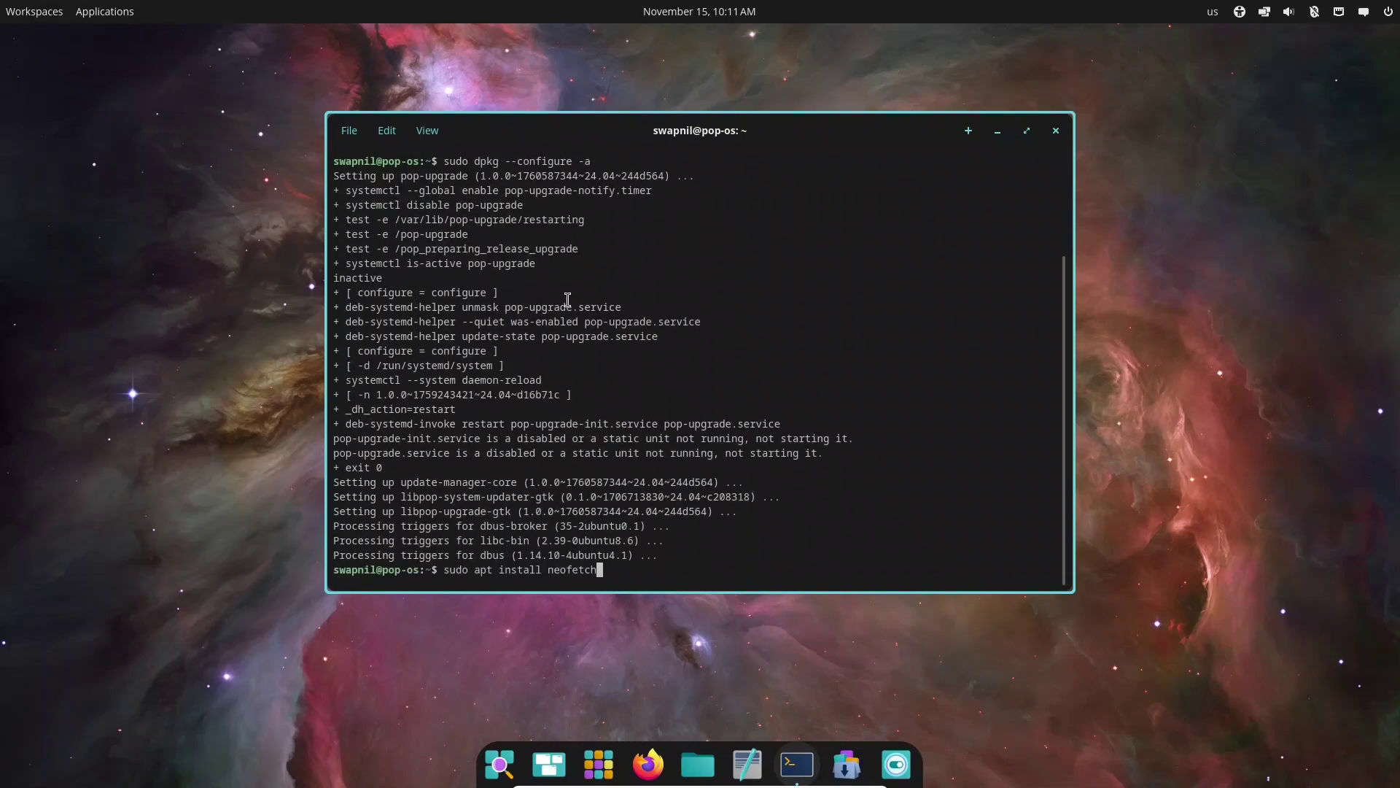
{"action": "key", "text": "Return"}
{"action": "key", "text": "Return"}
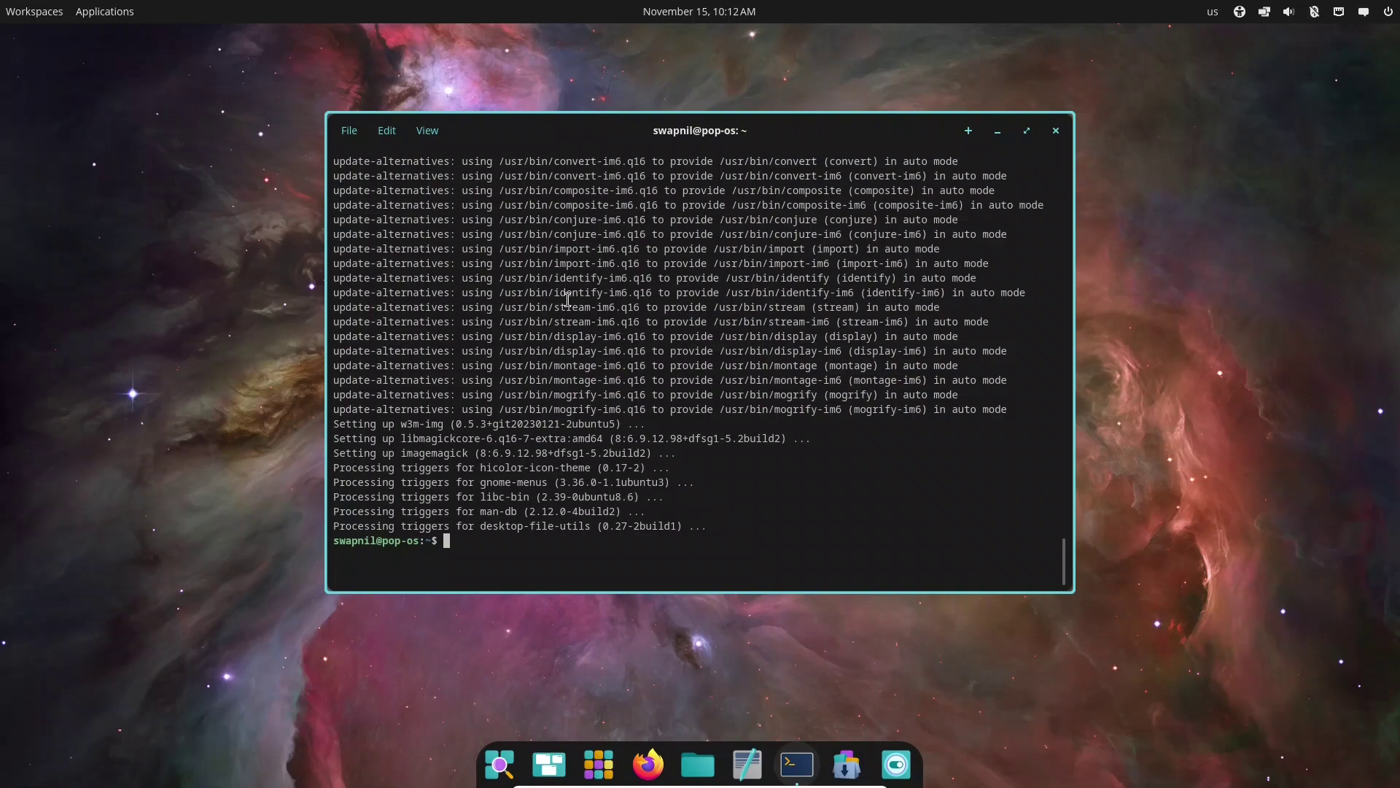
Clear the terminal and rerun neofetch to display the system summary.
{"action": "type", "text": "clear"}
{"action": "key", "text": "Return"}
{"action": "key", "text": "Up"}
{"action": "key", "text": "Up"}
{"action": "key", "text": "Up"}
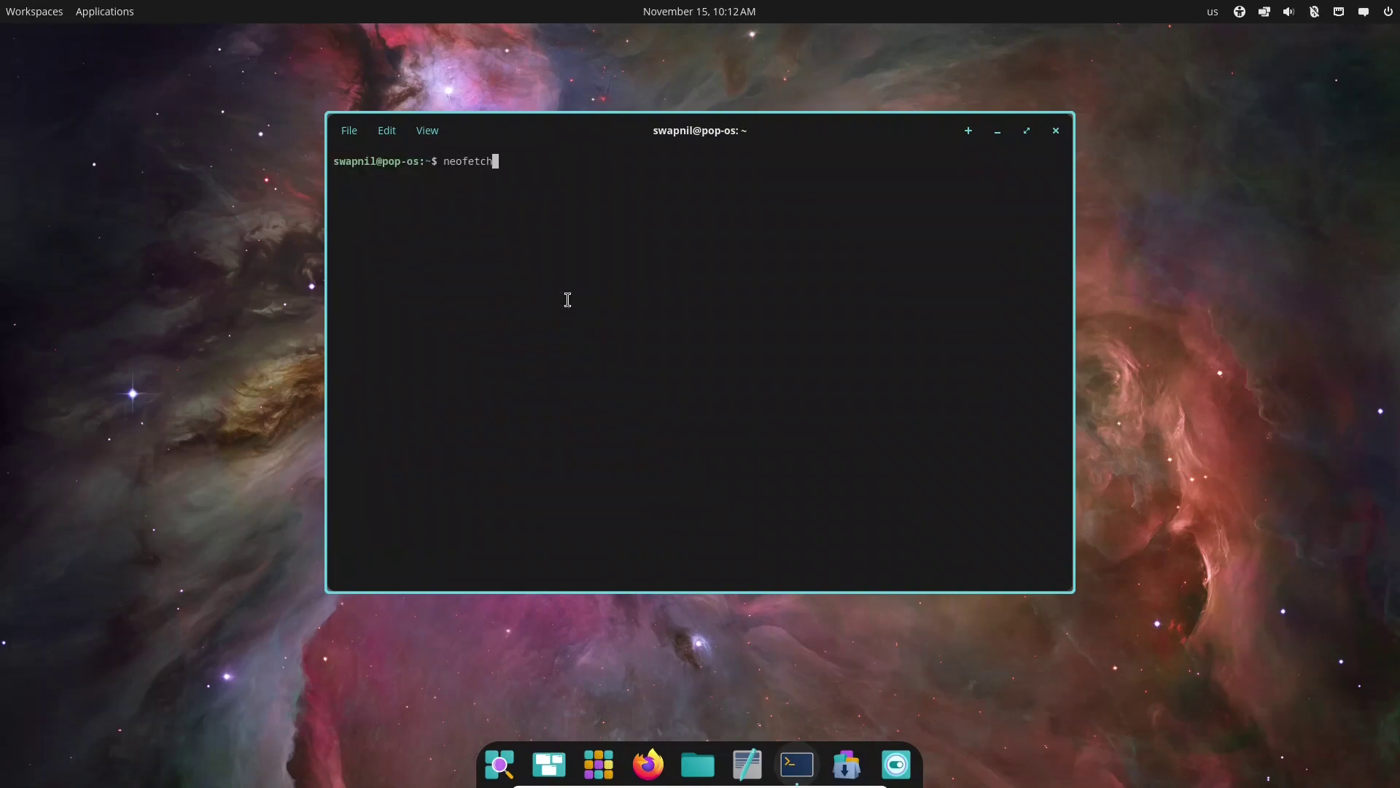
{"action": "key", "text": "Return"}
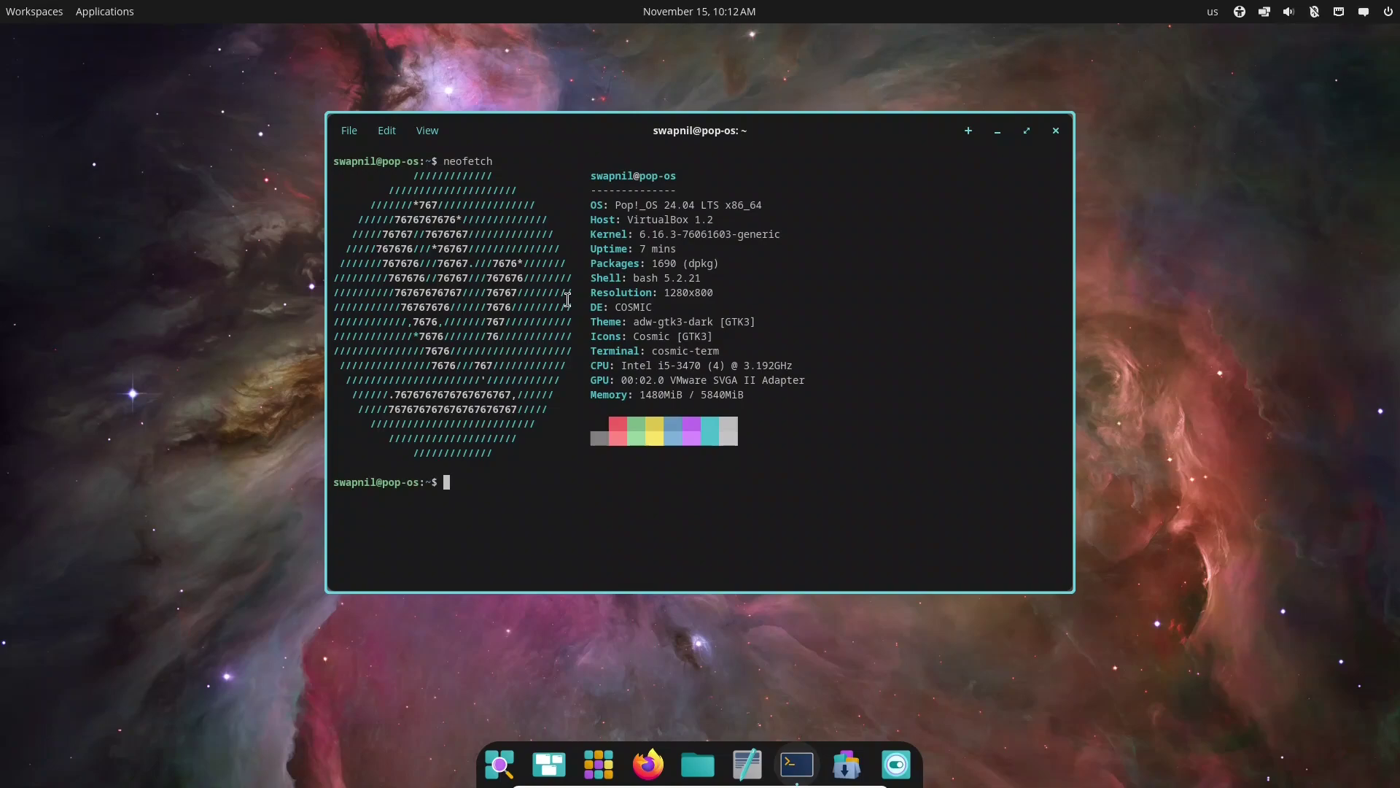
Highlight the kernel version, COSMIC desktop, memory usage and 1280x800 resolution in the output.
{"action": "left_click_drag", "start_coordinate": [640, 233], "coordinate": [682, 234]}
{"action": "left_click_drag", "start_coordinate": [613, 307], "coordinate": [655, 306]}
{"action": "left_click_drag", "start_coordinate": [633, 397], "coordinate": [747, 389]}
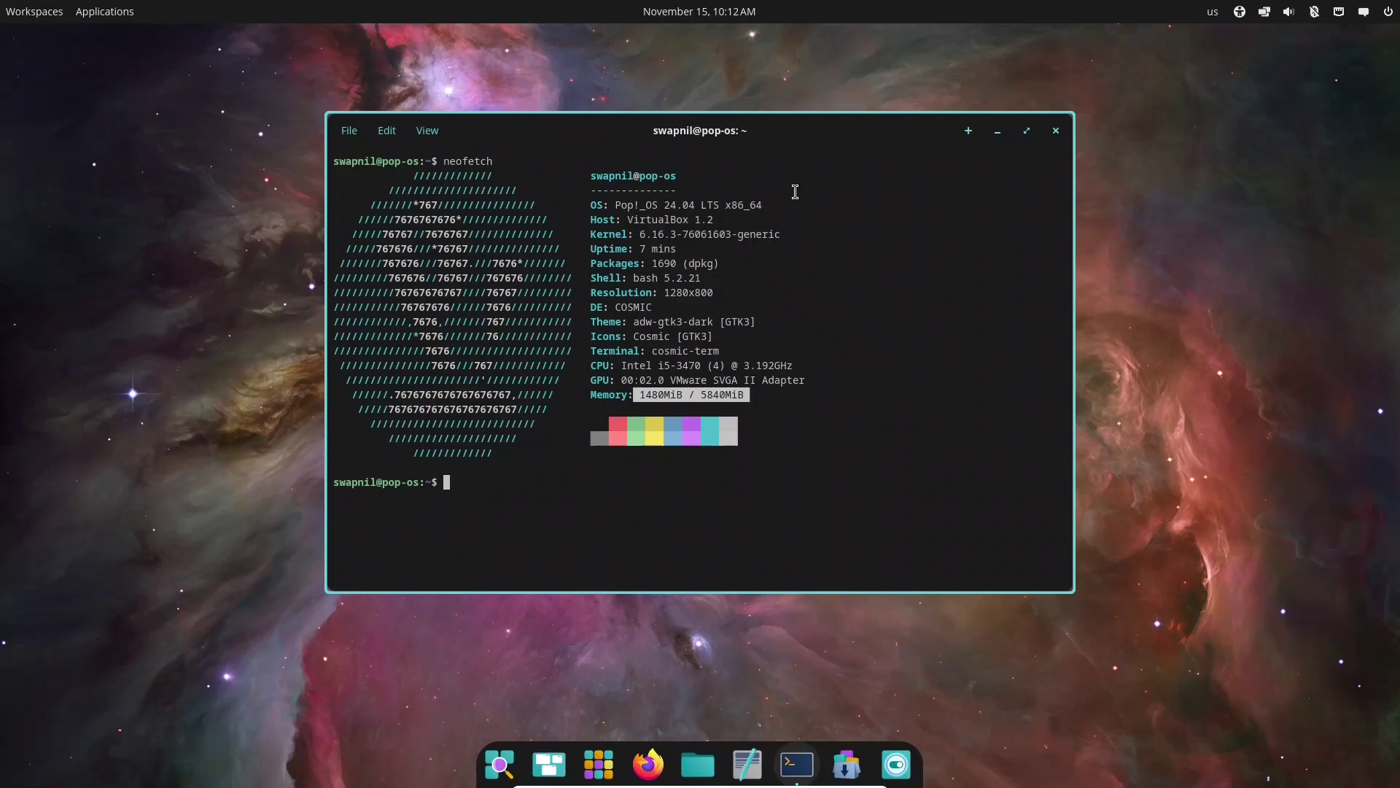
{"action": "left_click_drag", "start_coordinate": [663, 293], "coordinate": [722, 293]}
Close the terminal and launch COSMIC Text Editor from the app library.
{"action": "left_click", "coordinate": [1055, 131]}
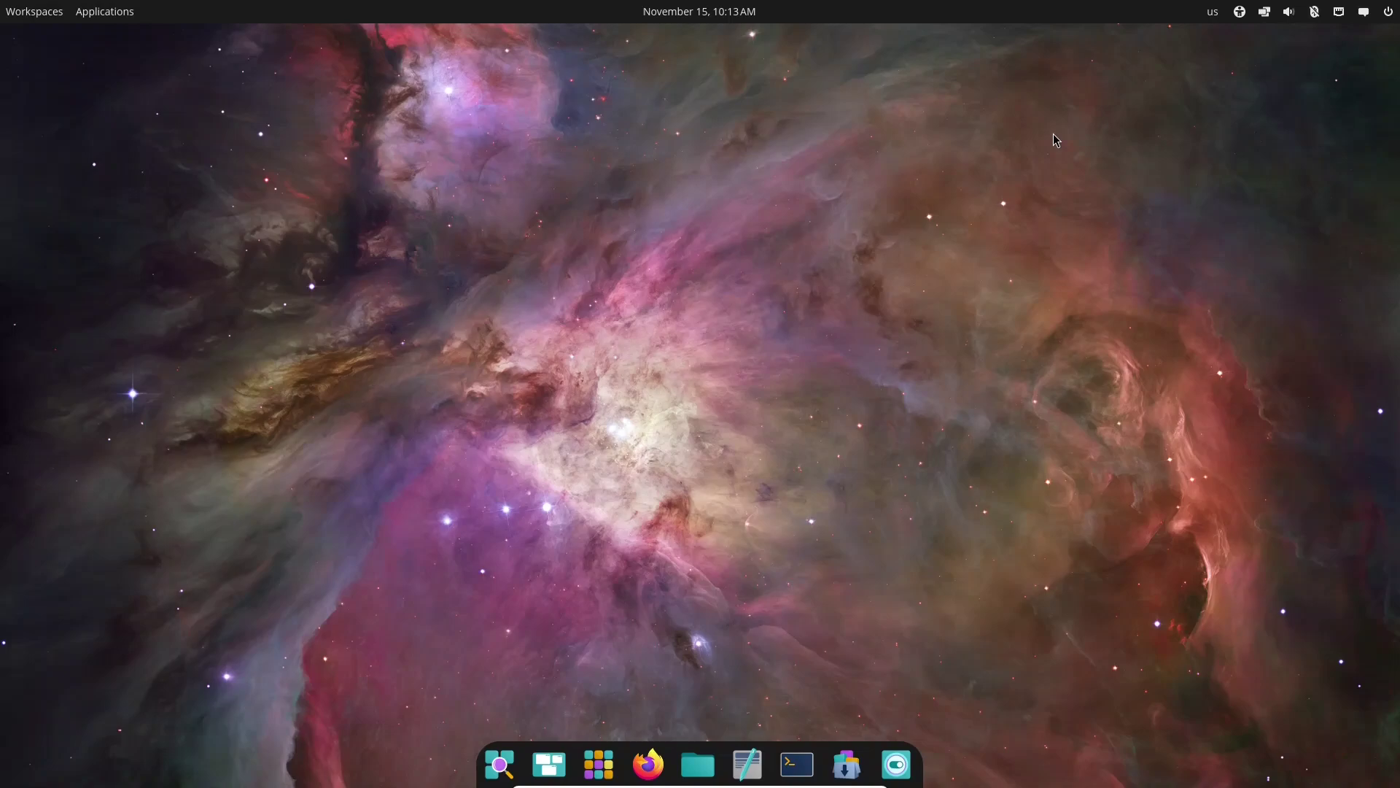
{"action": "left_click", "coordinate": [104, 11]}
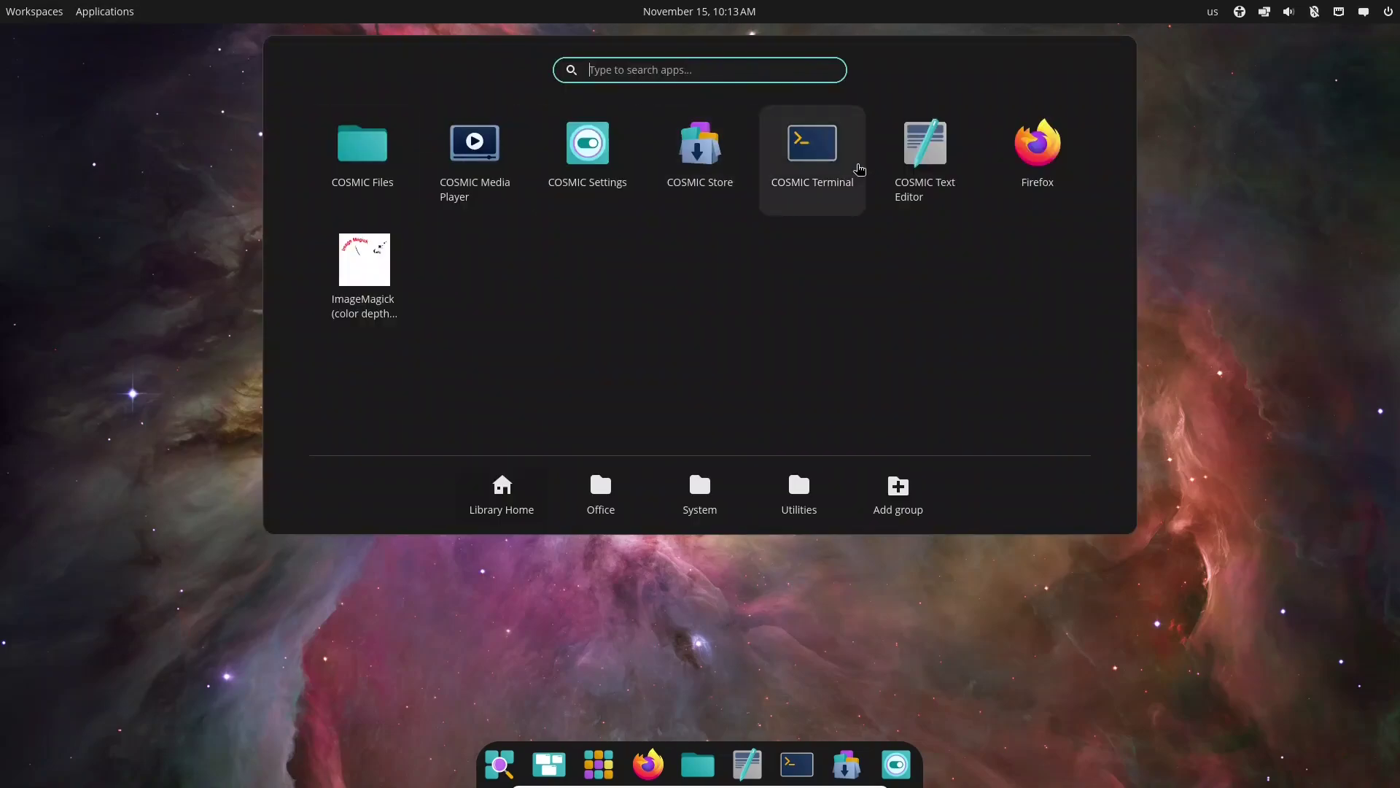
{"action": "left_click", "coordinate": [926, 149]}
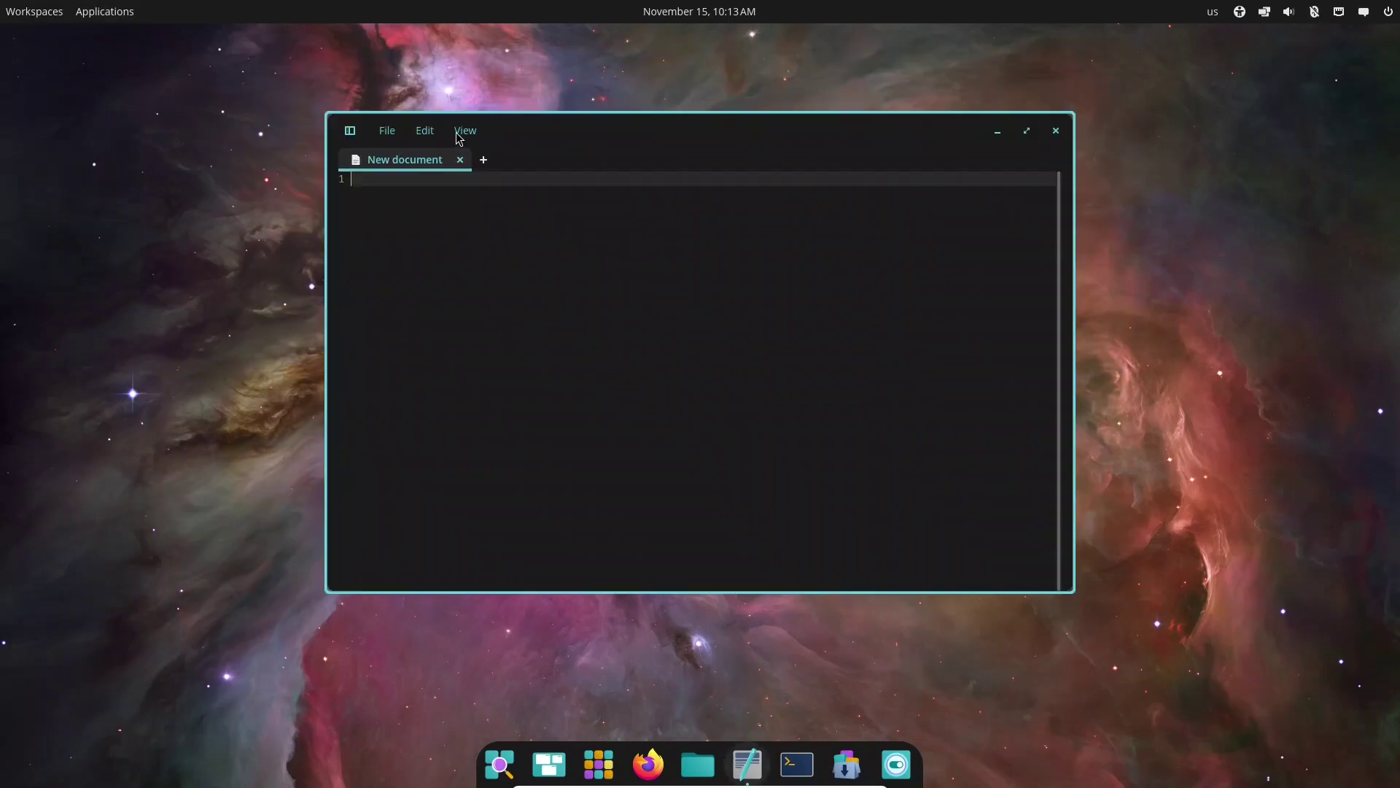
View the Text Editor's About information (version 0.1.0), then close it.
{"action": "left_click", "coordinate": [461, 132]}
{"action": "left_click", "coordinate": [536, 368]}
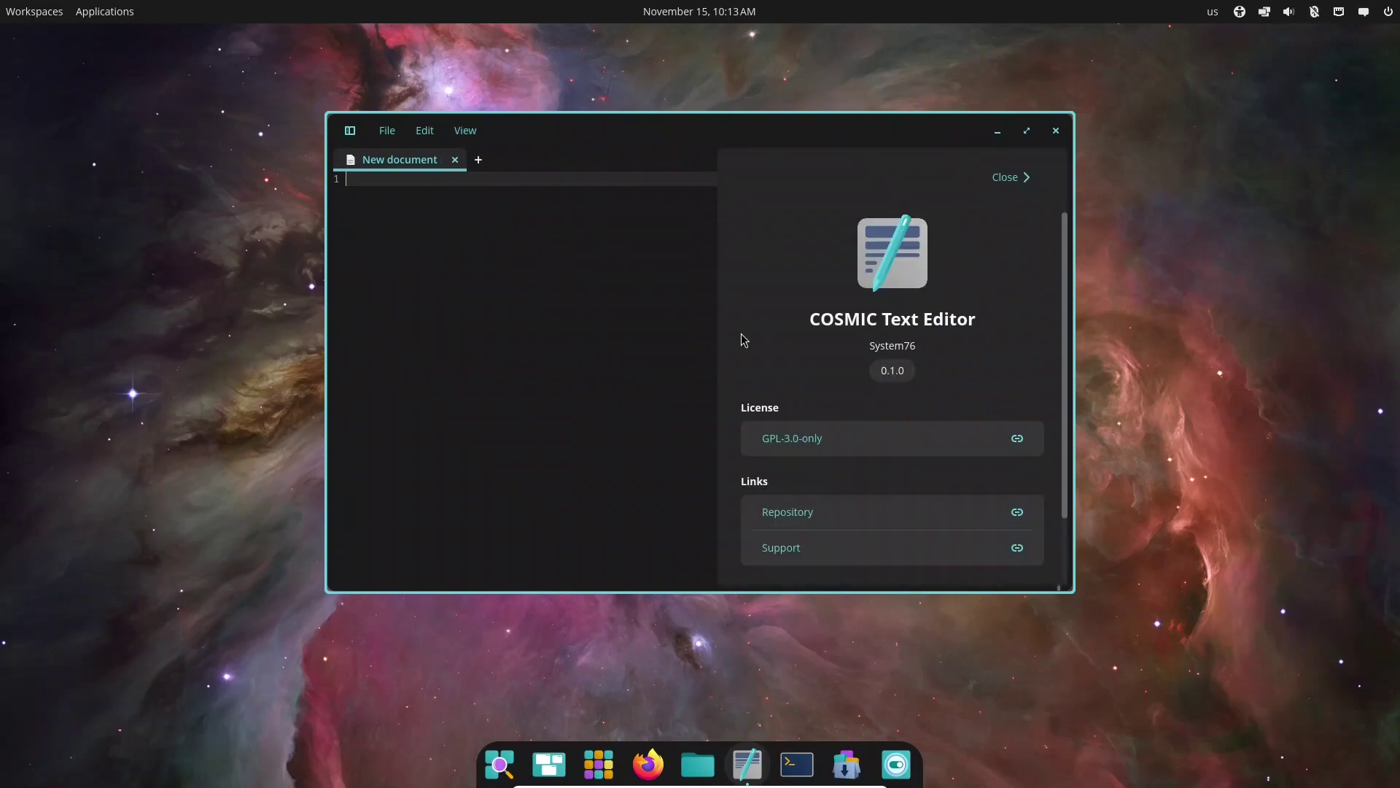
{"action": "scroll", "coordinate": [861, 387], "scroll_direction": "down", "scroll_amount": 2}
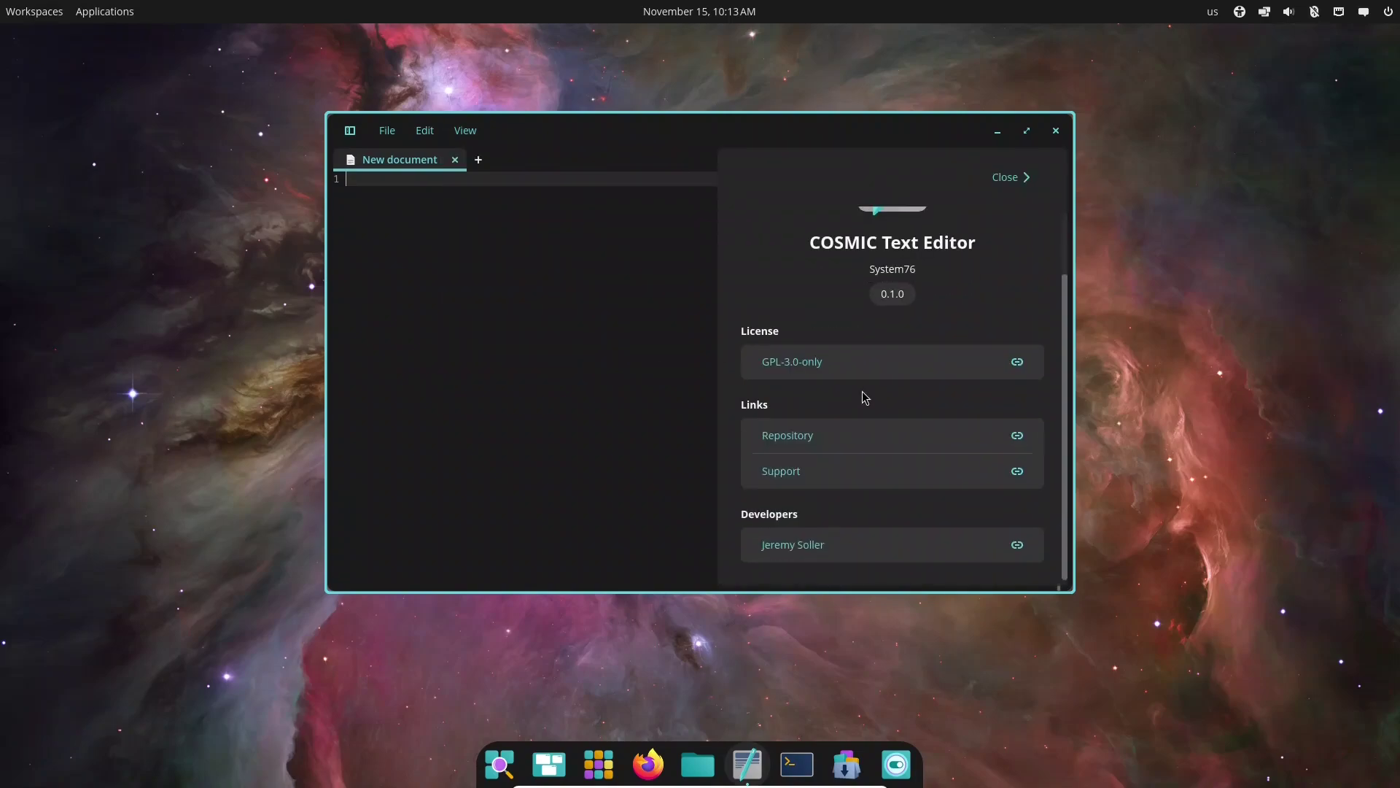
{"action": "left_click", "coordinate": [1010, 177]}
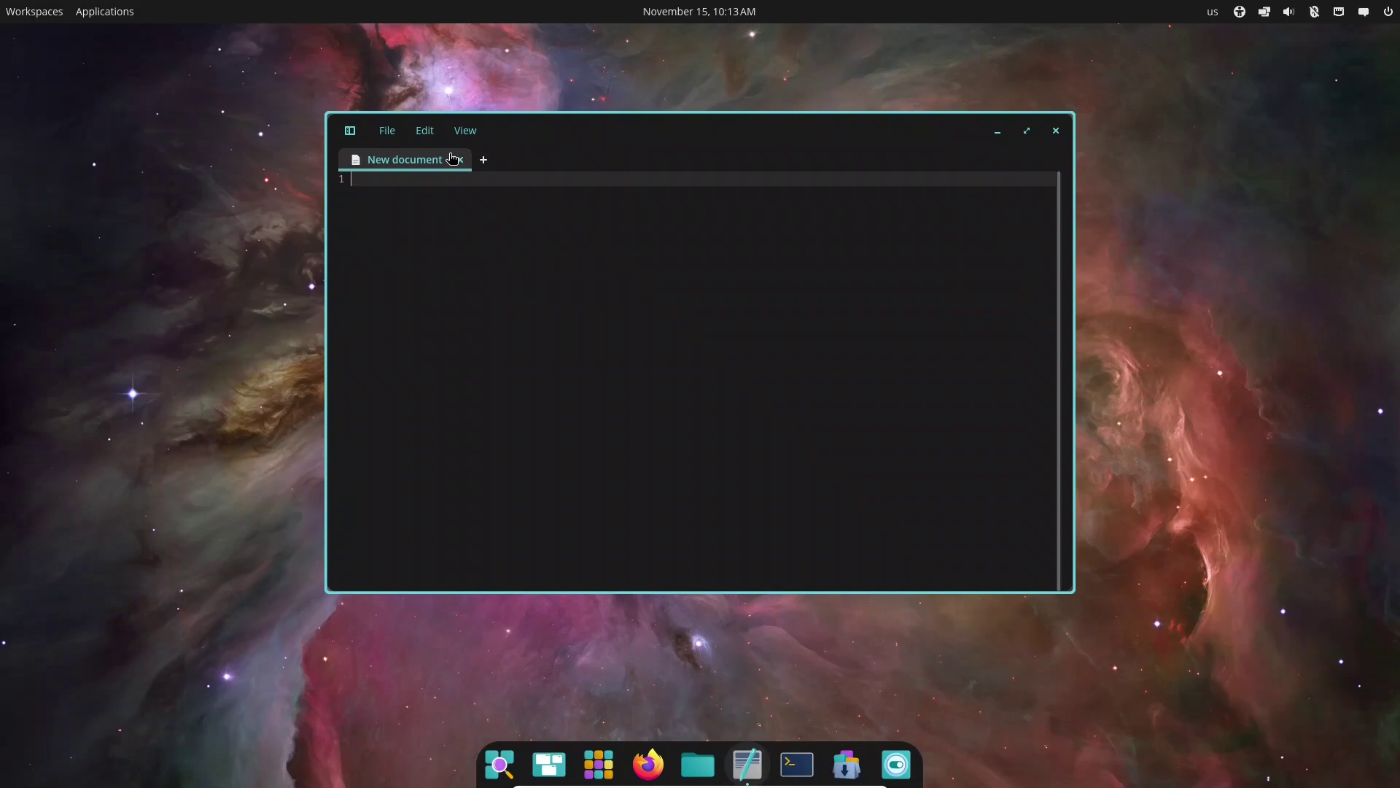
Look at the Git management panel, close it, and quit the editor.
{"action": "left_click", "coordinate": [386, 133]}
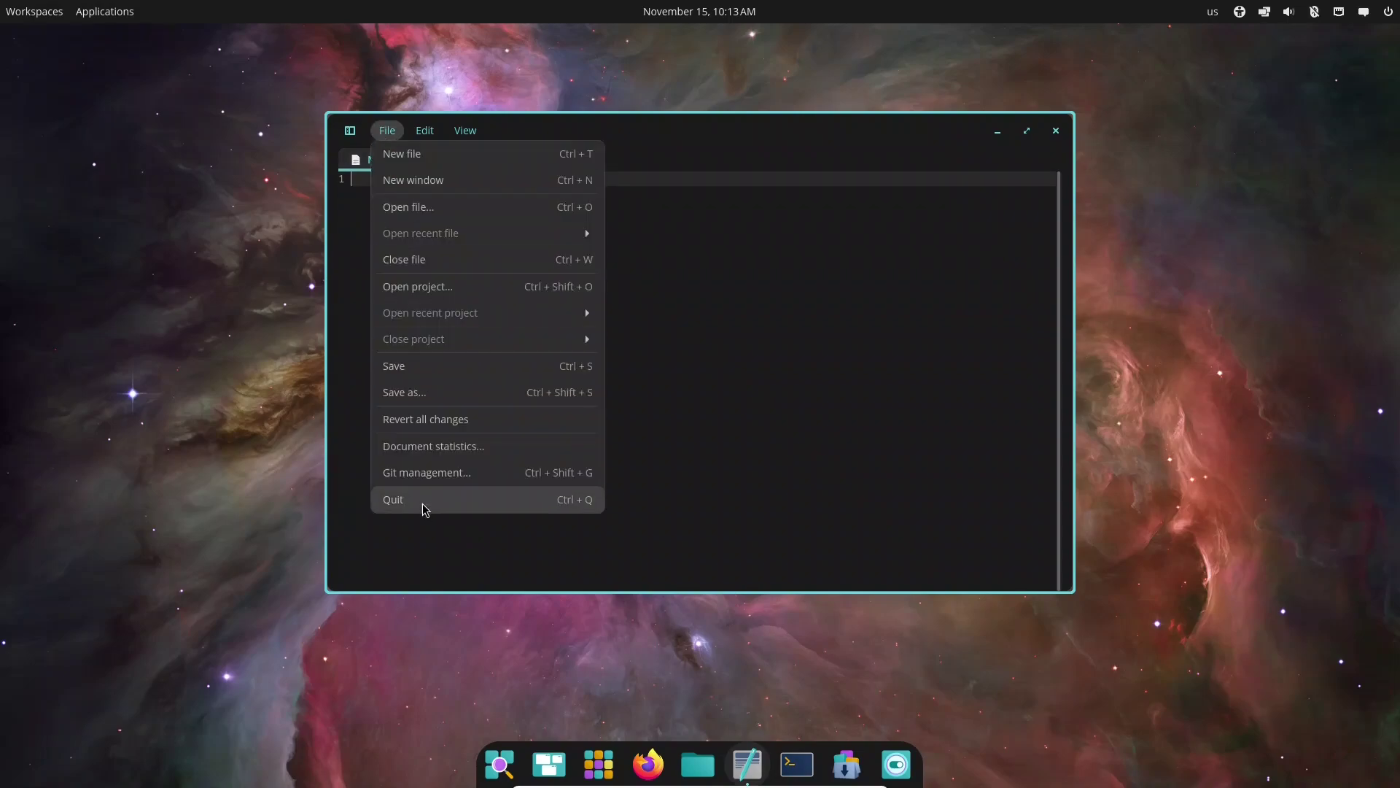
{"action": "left_click", "coordinate": [429, 475]}
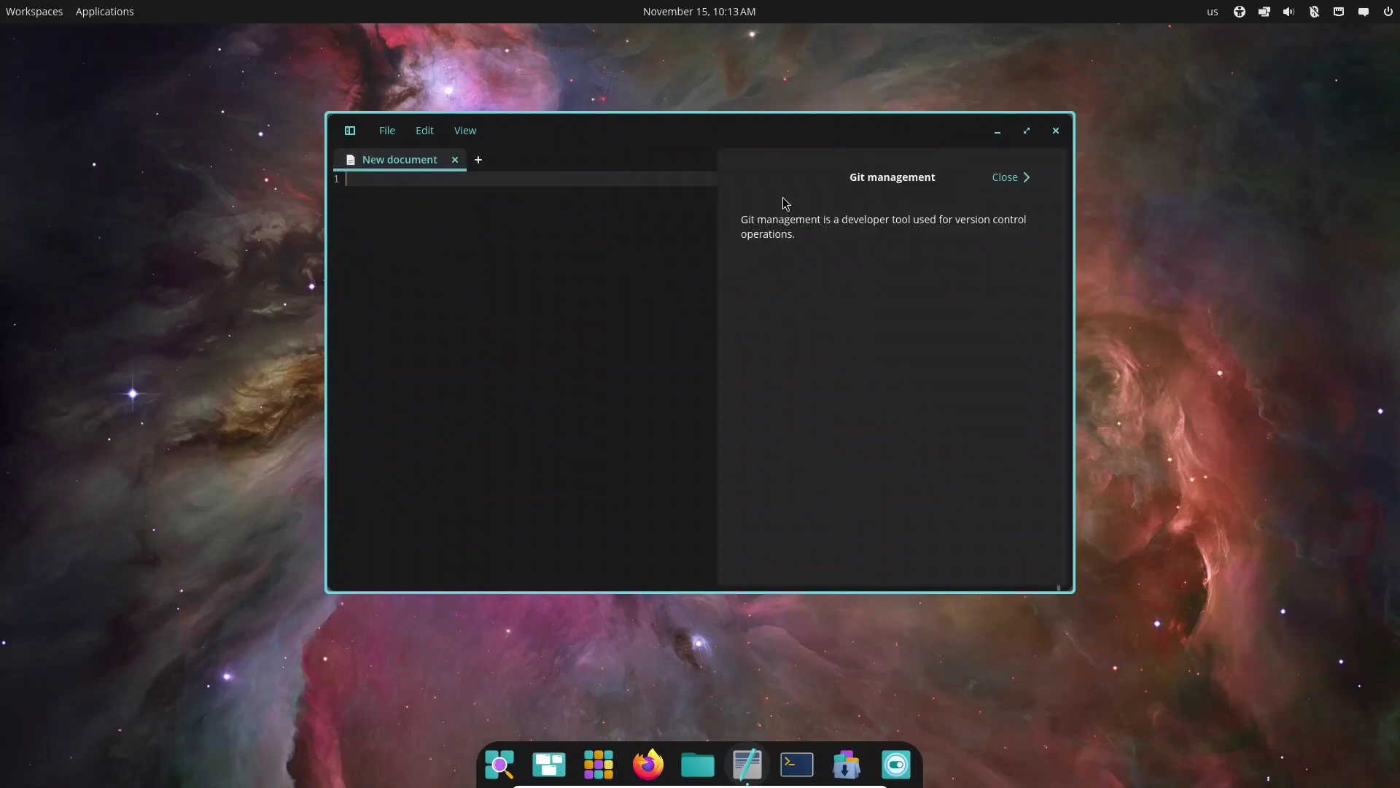
{"action": "left_click", "coordinate": [1010, 177]}
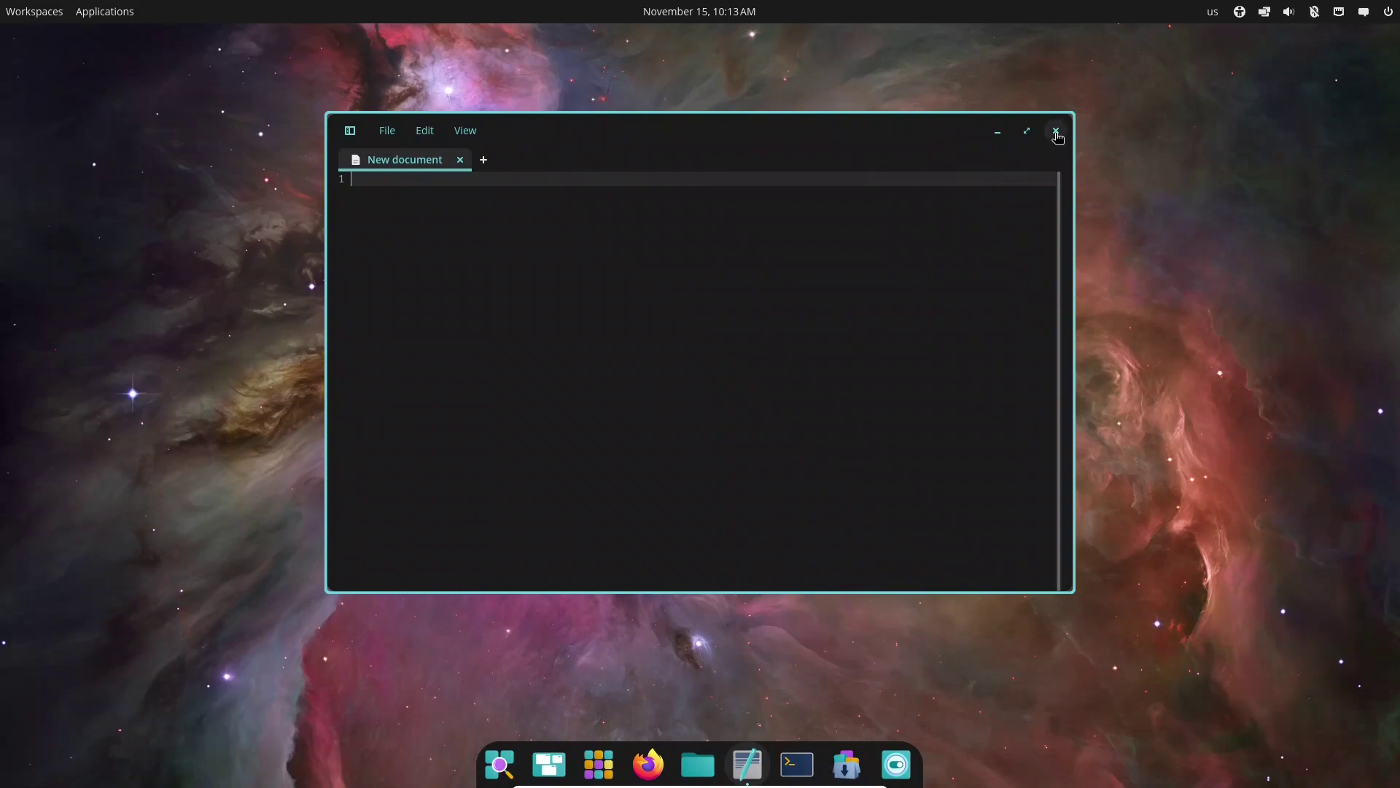
{"action": "left_click", "coordinate": [1055, 131]}
Launch COSMIC Settings and check the display resolution choices without changing them.
{"action": "left_click", "coordinate": [96, 16]}
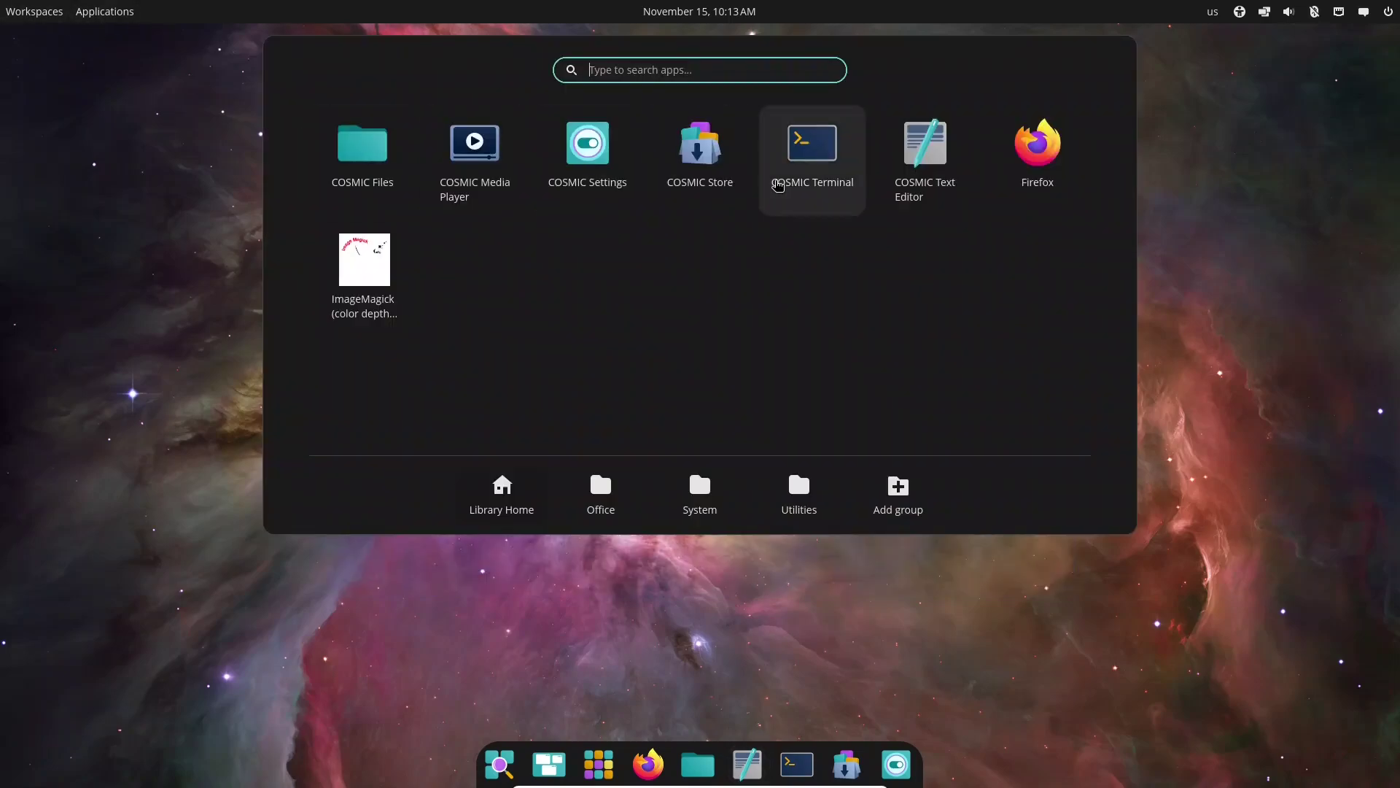
{"action": "left_click", "coordinate": [589, 150]}
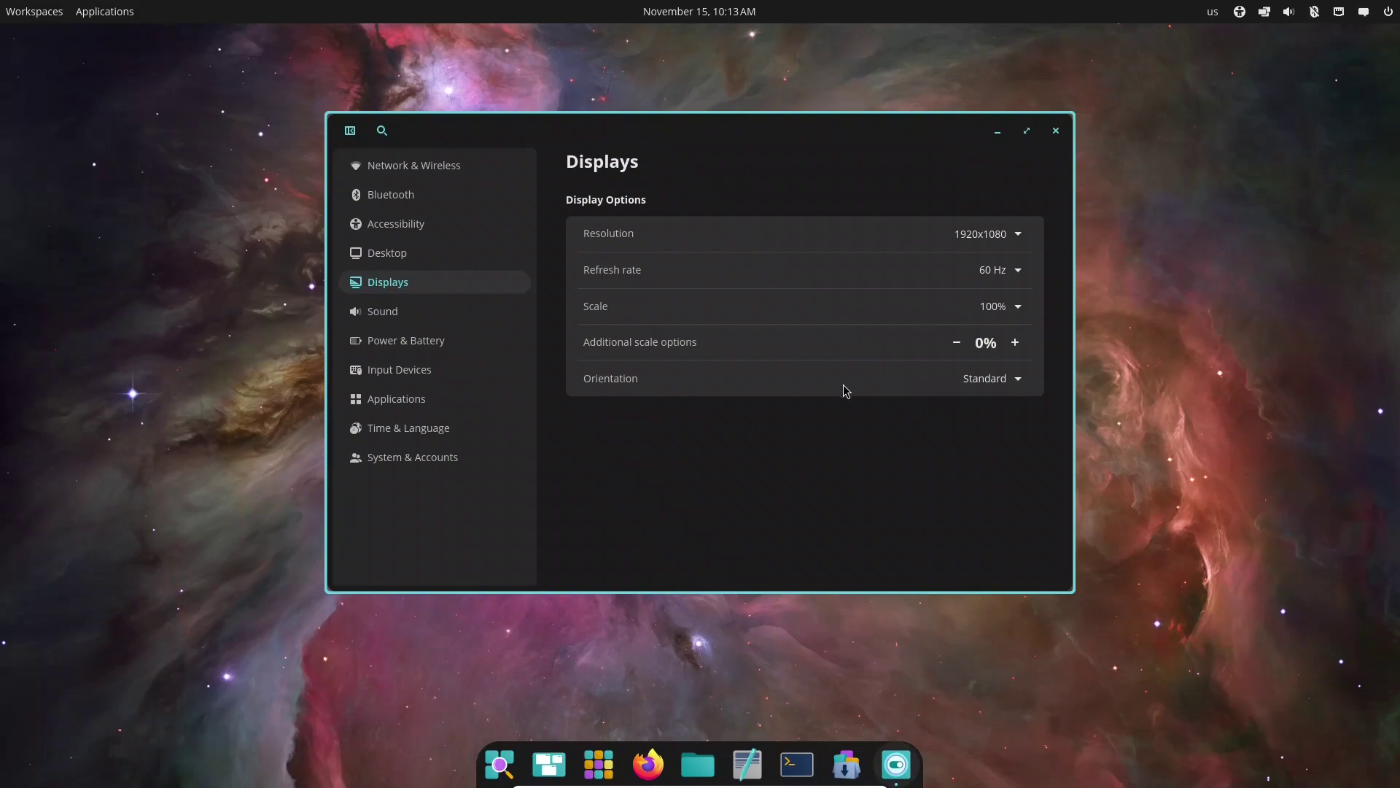
{"action": "left_click", "coordinate": [979, 235]}
{"action": "left_click", "coordinate": [980, 235]}
Browse the Network & Wireless, Bluetooth, Accessibility and Desktop settings pages.
{"action": "left_click", "coordinate": [452, 169]}
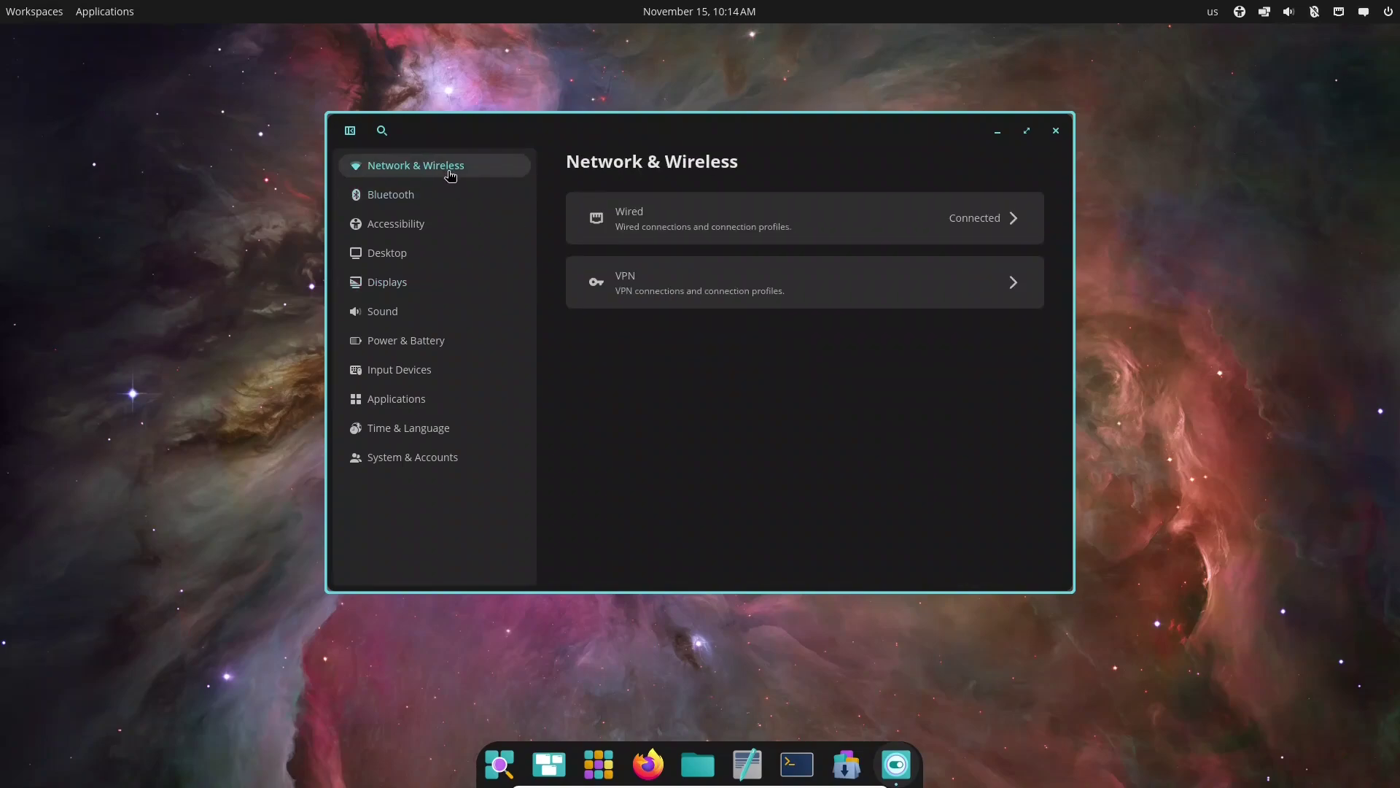
{"action": "left_click", "coordinate": [407, 198]}
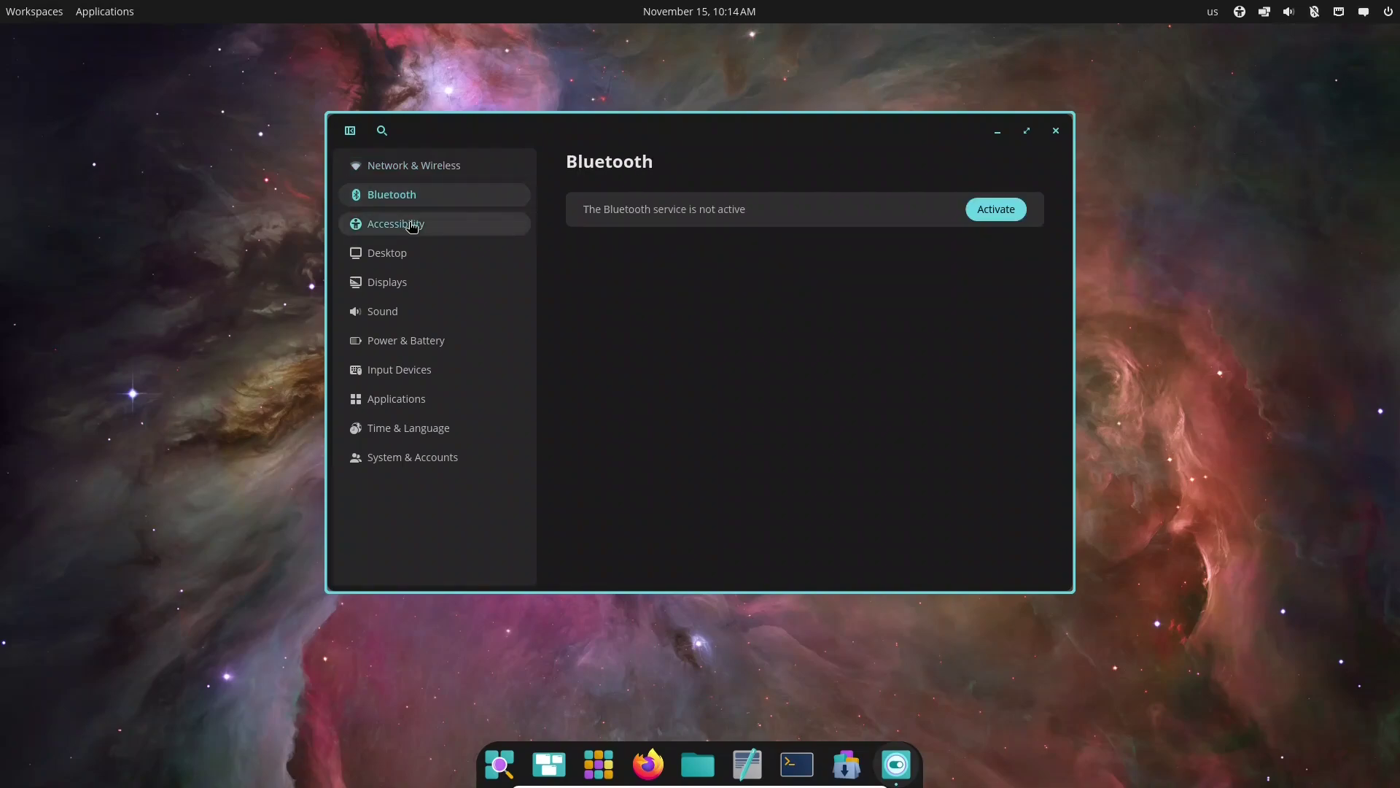
{"action": "left_click", "coordinate": [407, 226]}
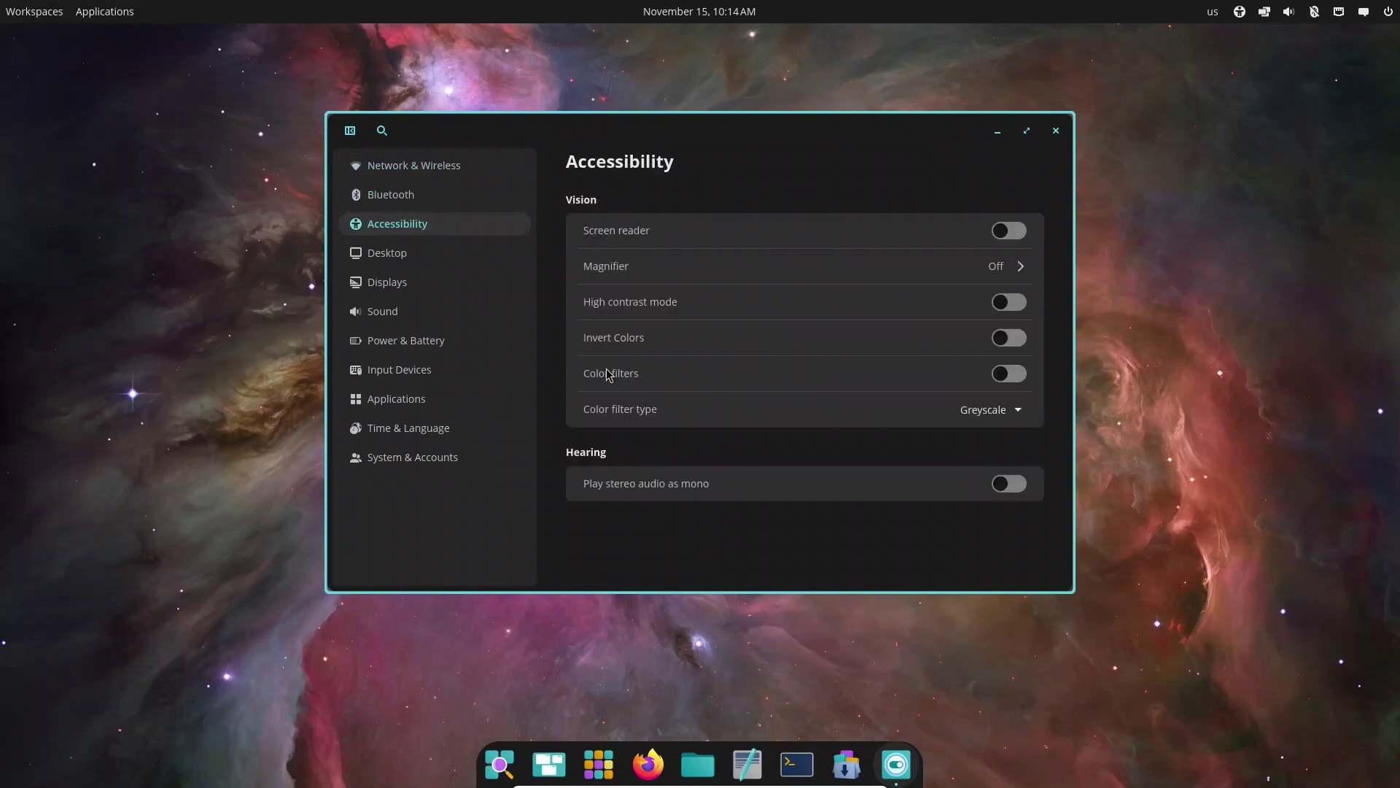
{"action": "left_click", "coordinate": [403, 257]}
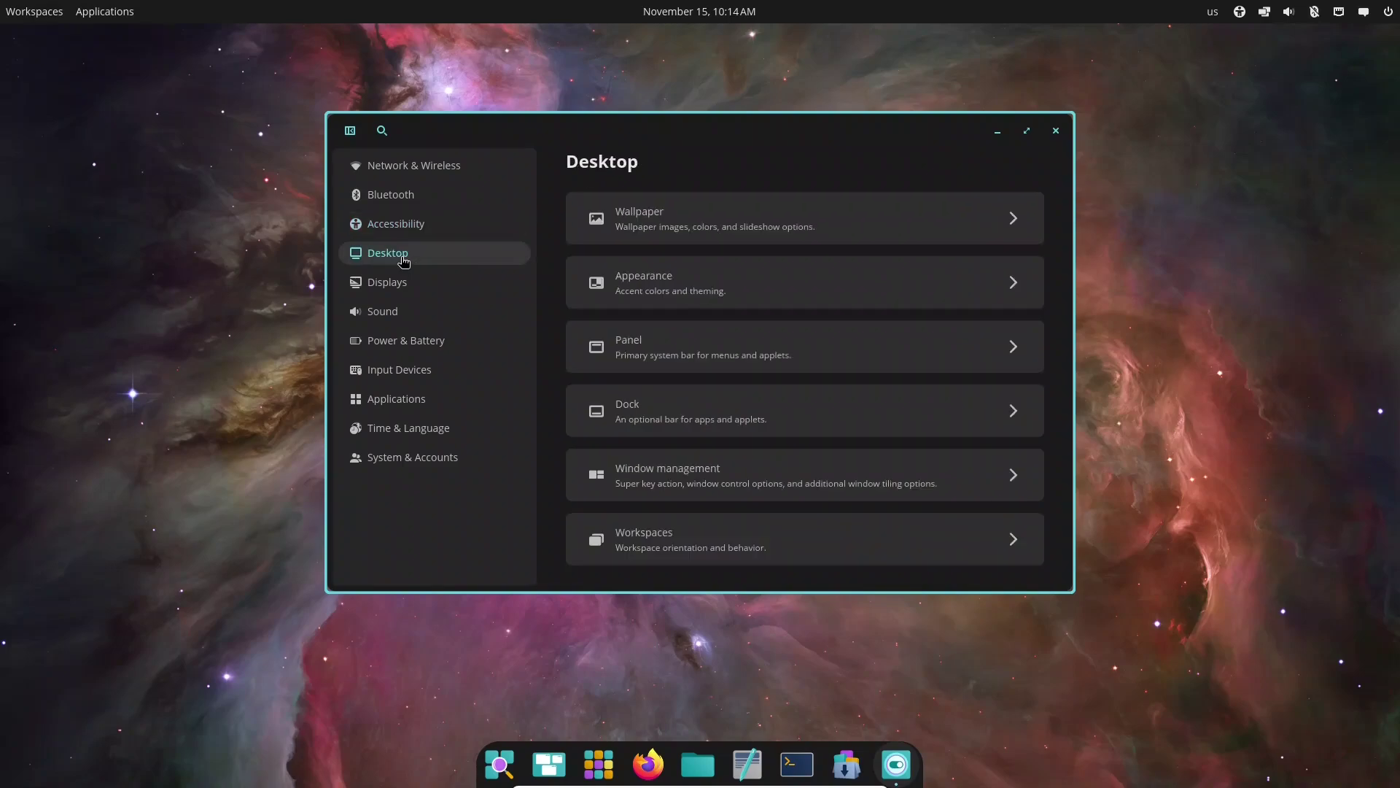
On the Wallpaper page, apply the blue nebula, switch back to Orion nebula, then view Displays.
{"action": "left_click", "coordinate": [666, 227]}
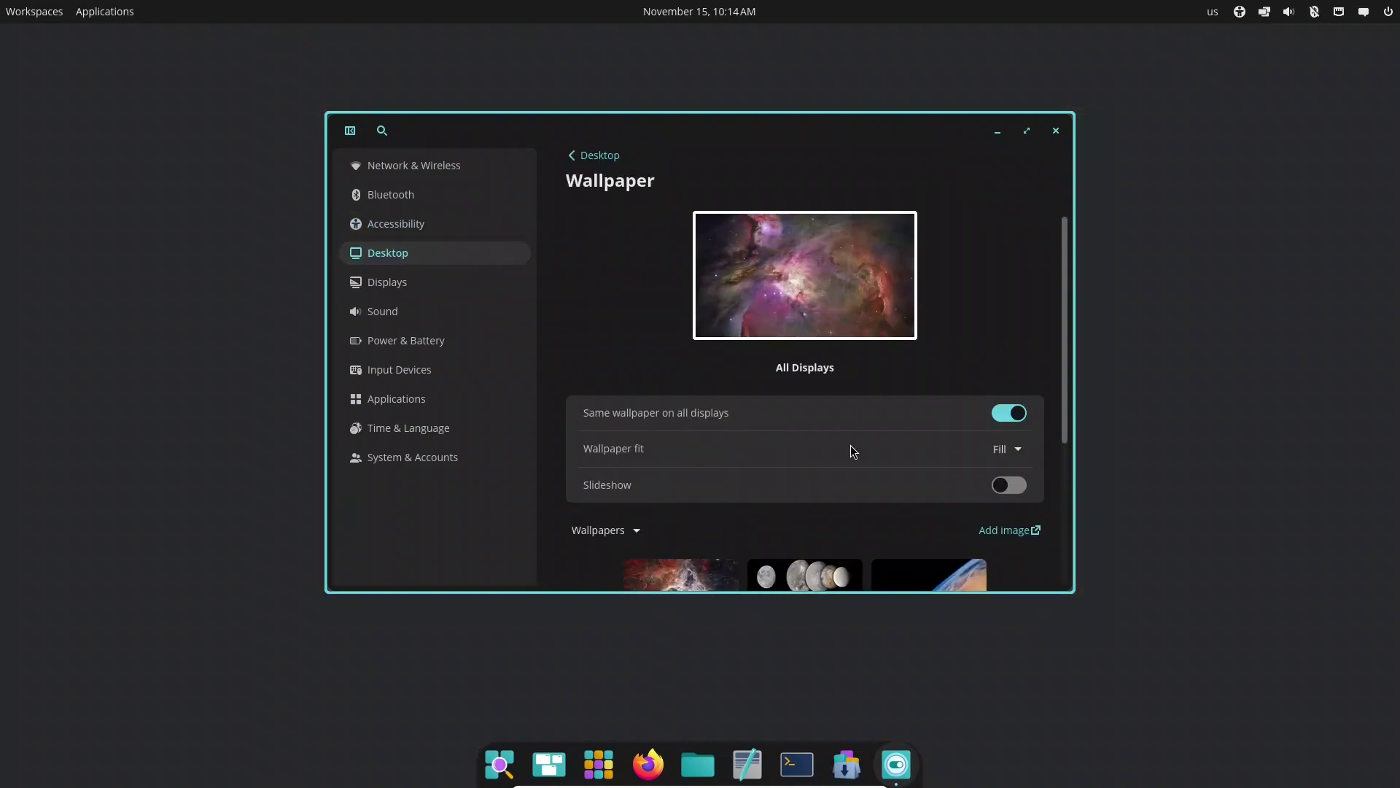
{"action": "scroll", "coordinate": [846, 465], "scroll_direction": "down", "scroll_amount": 3}
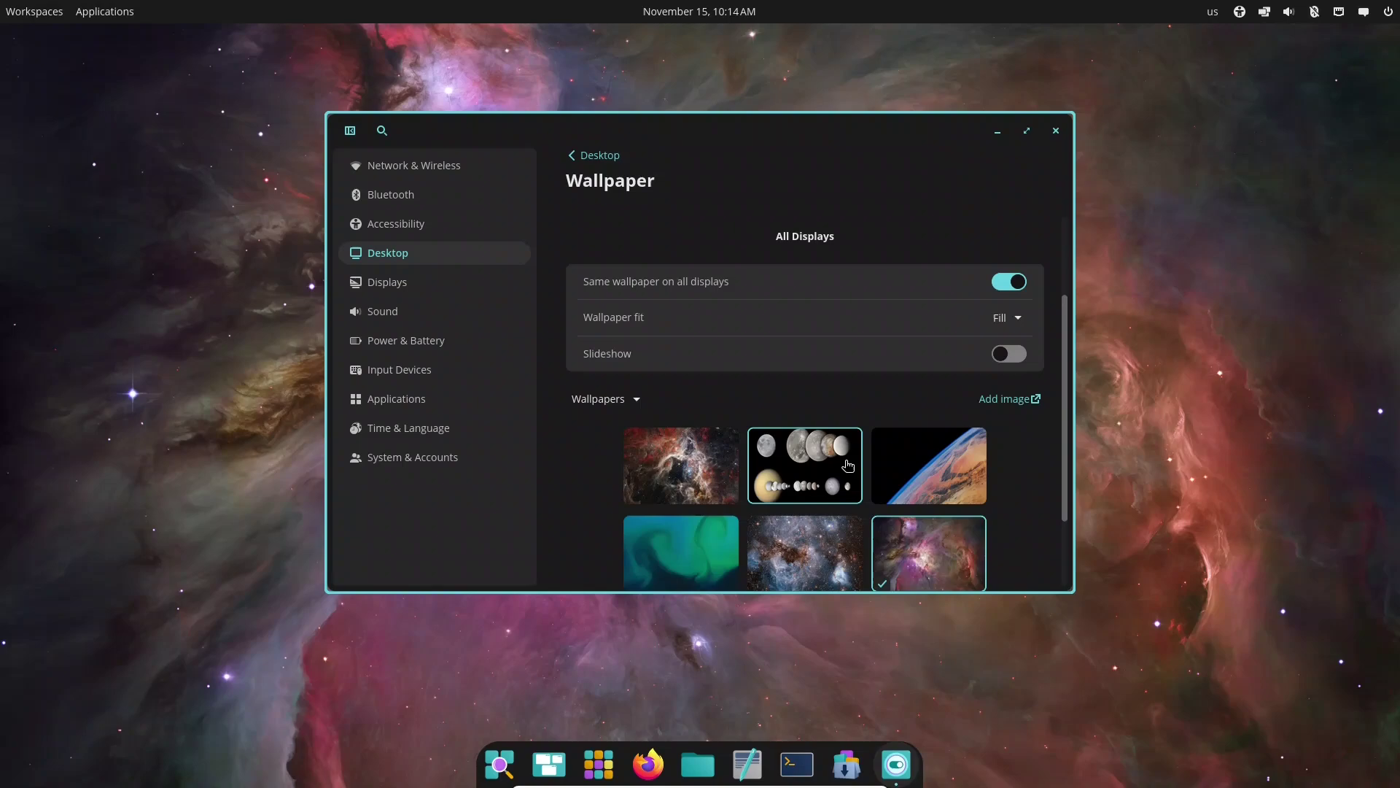
{"action": "scroll", "coordinate": [848, 465], "scroll_direction": "down", "scroll_amount": 2}
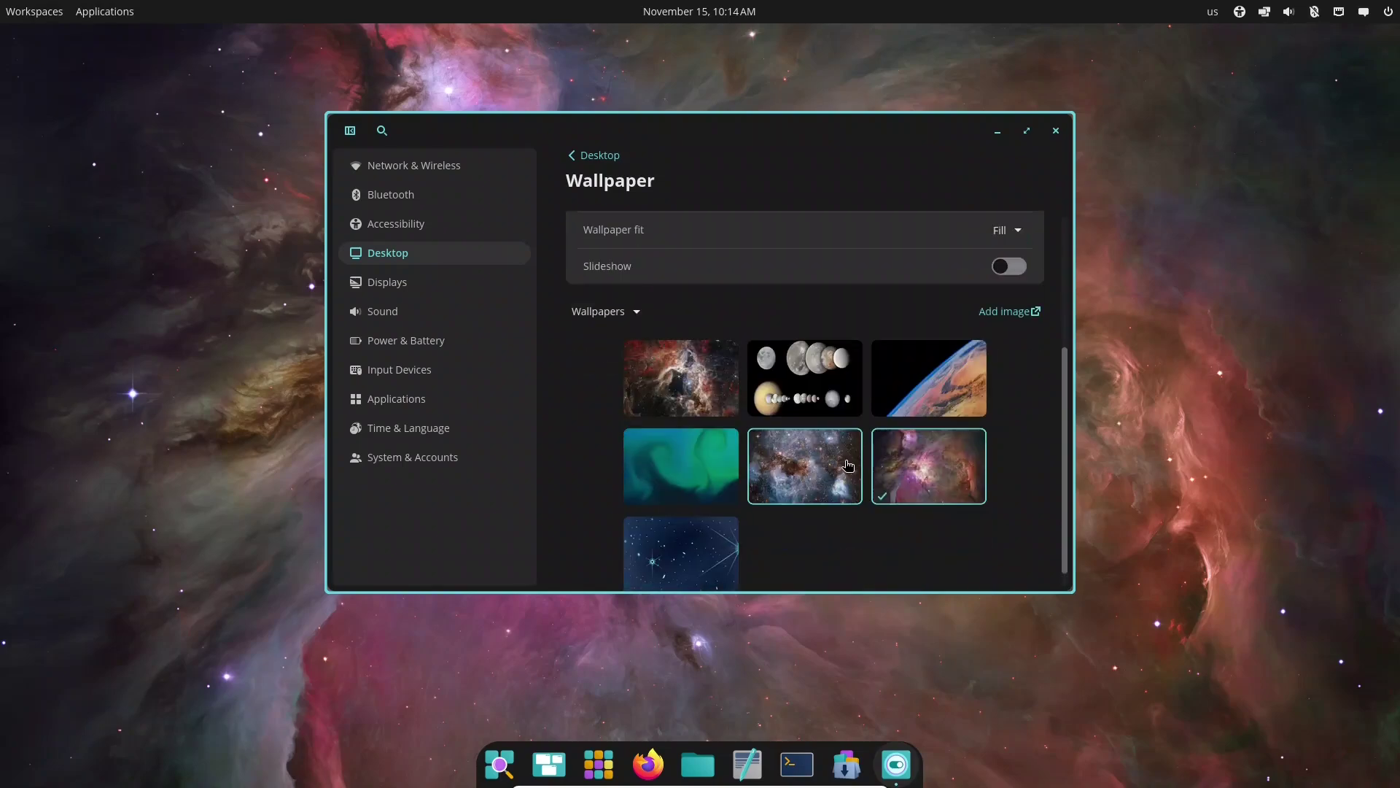
{"action": "scroll", "coordinate": [849, 466], "scroll_direction": "down", "scroll_amount": 1}
{"action": "scroll", "coordinate": [848, 465], "scroll_direction": "up", "scroll_amount": 1}
{"action": "left_click", "coordinate": [831, 467]}
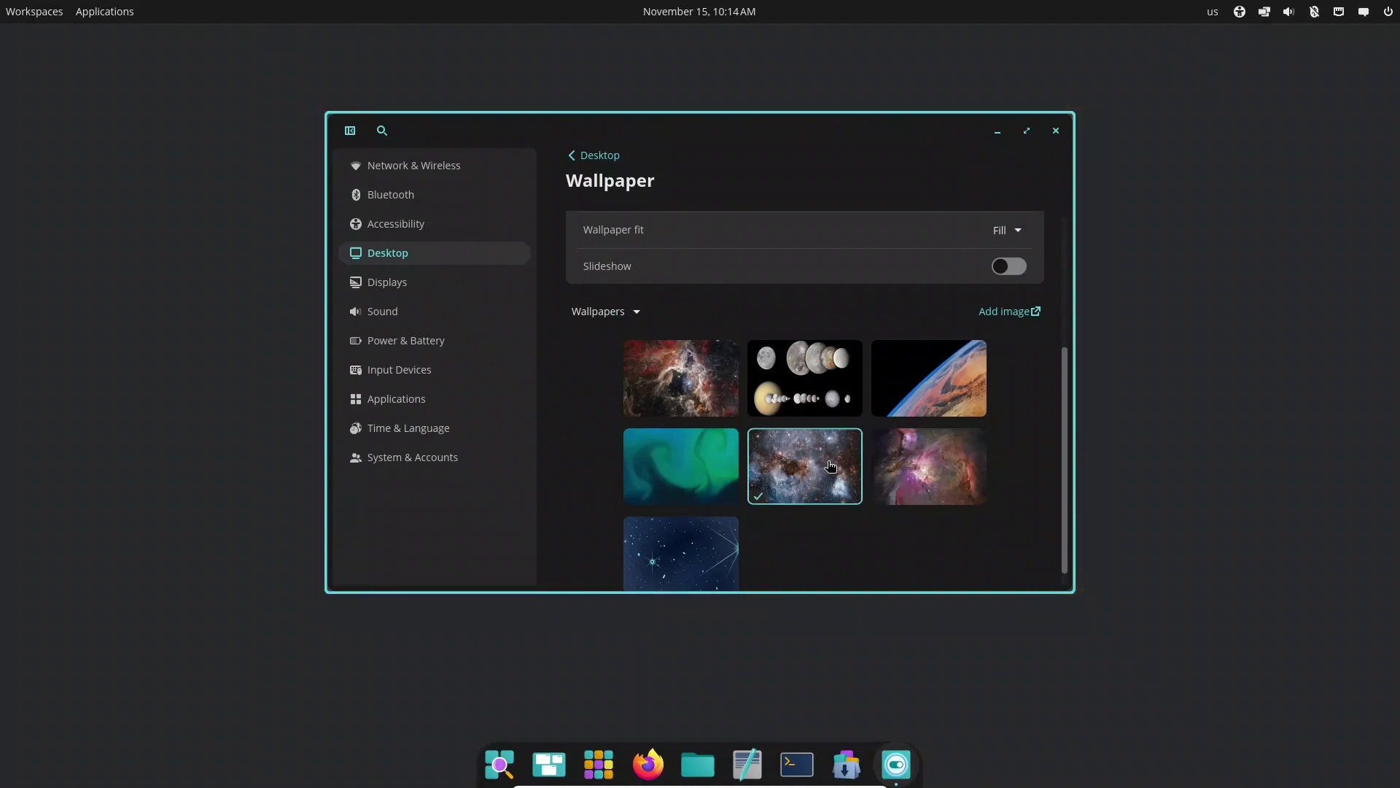
{"action": "left_click", "coordinate": [907, 468]}
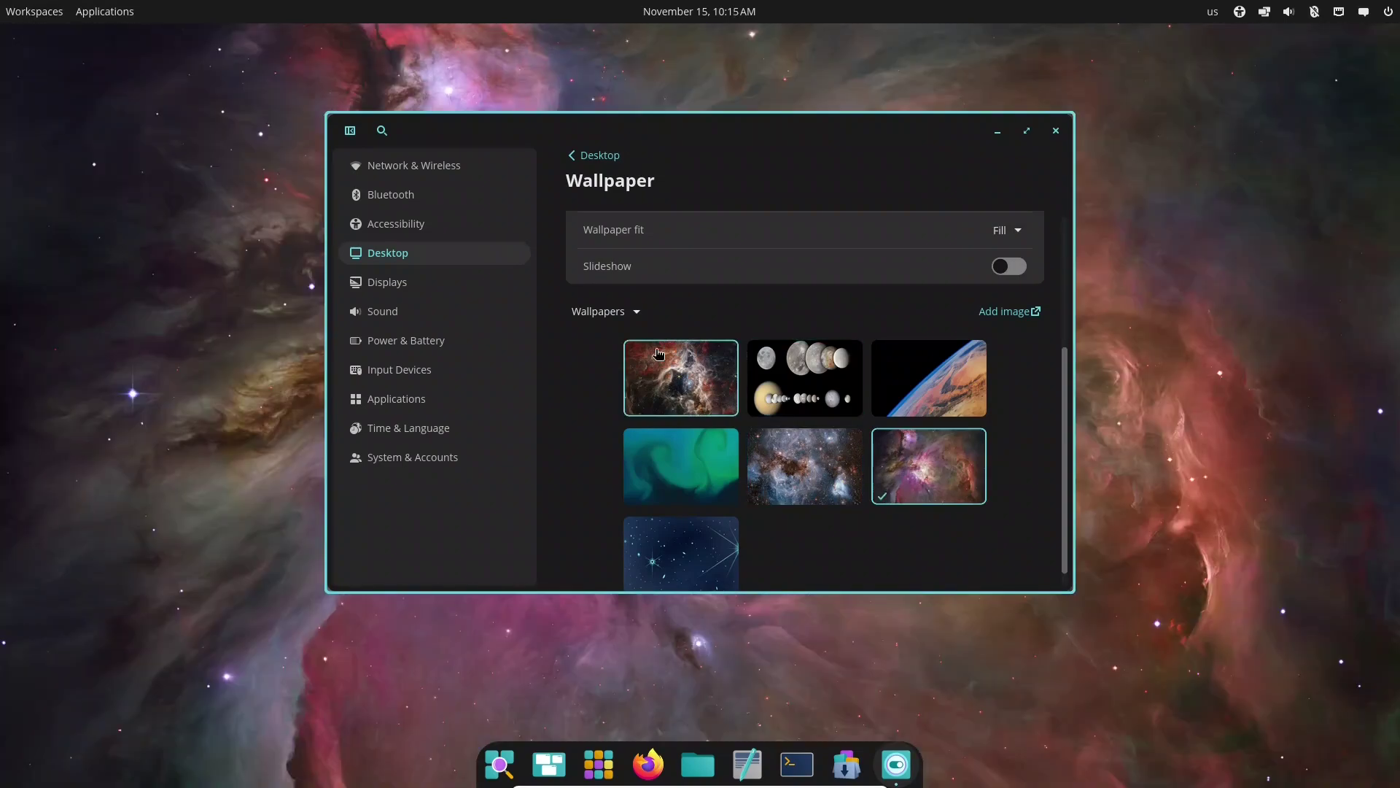
{"action": "left_click", "coordinate": [408, 290]}
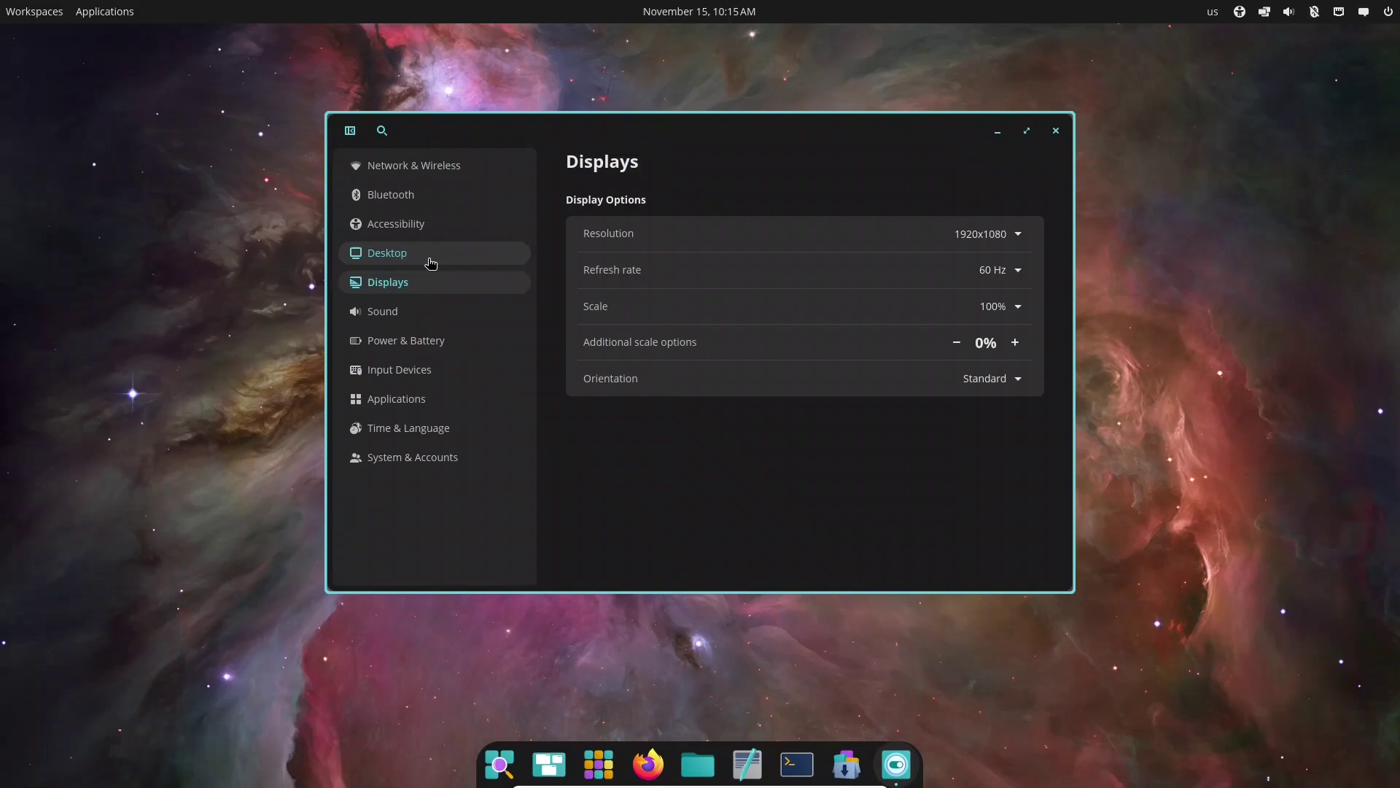
In Desktop > Appearance, switch the theme to light mode and back to dark.
{"action": "left_click", "coordinate": [430, 258]}
{"action": "left_click", "coordinate": [673, 283]}
{"action": "left_click", "coordinate": [870, 289]}
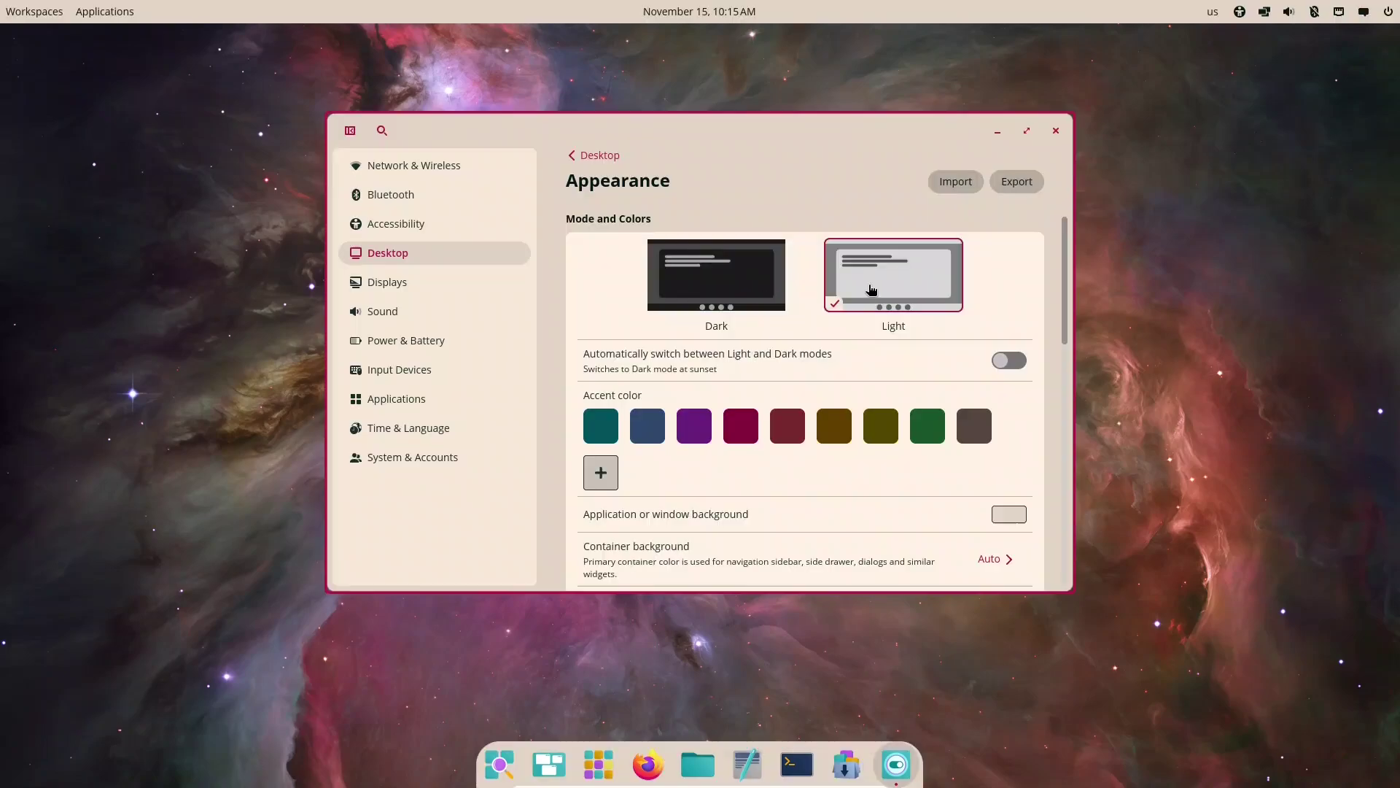
{"action": "left_click", "coordinate": [736, 277]}
Try the Slightly round and Square interface styles, then restore Round.
{"action": "scroll", "coordinate": [748, 426], "scroll_direction": "down", "scroll_amount": 3}
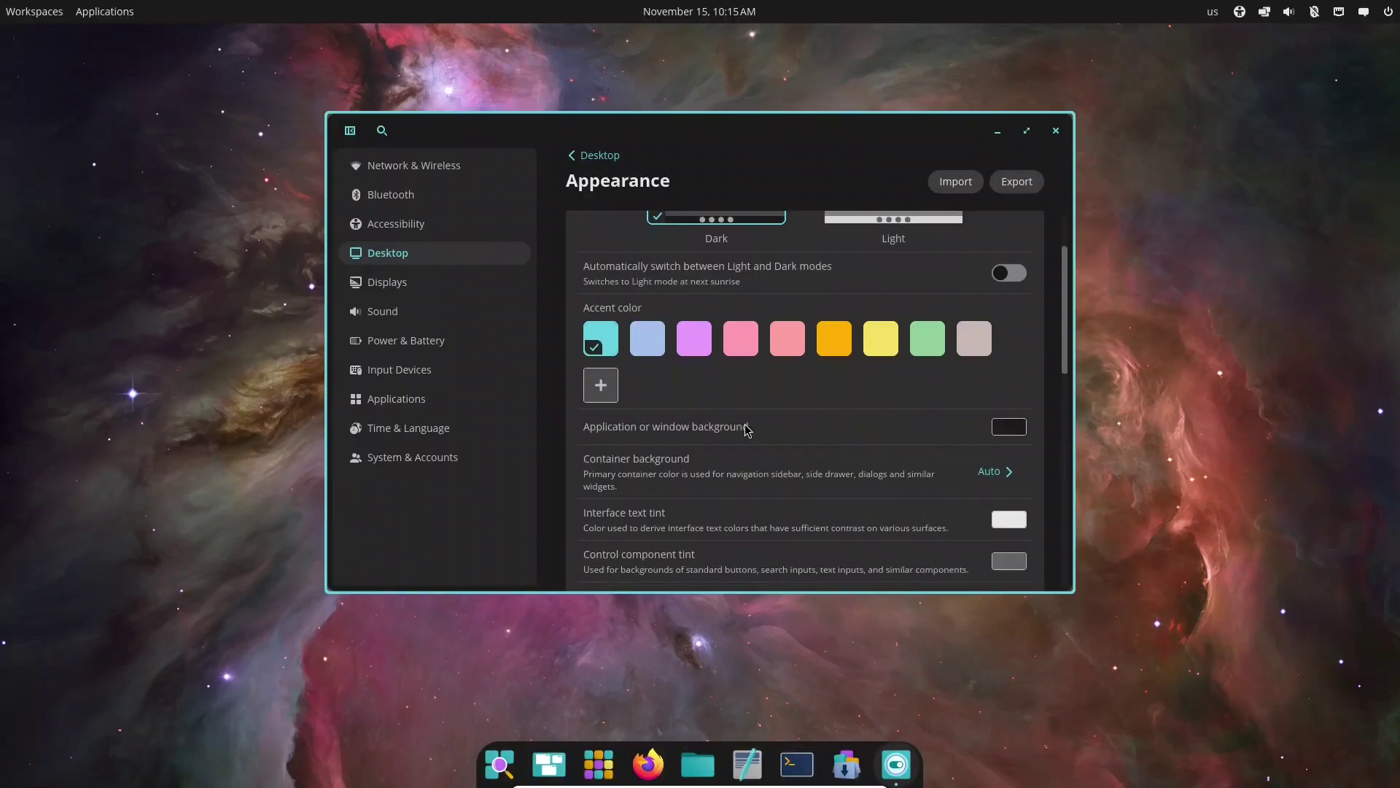
{"action": "scroll", "coordinate": [751, 423], "scroll_direction": "down", "scroll_amount": 3}
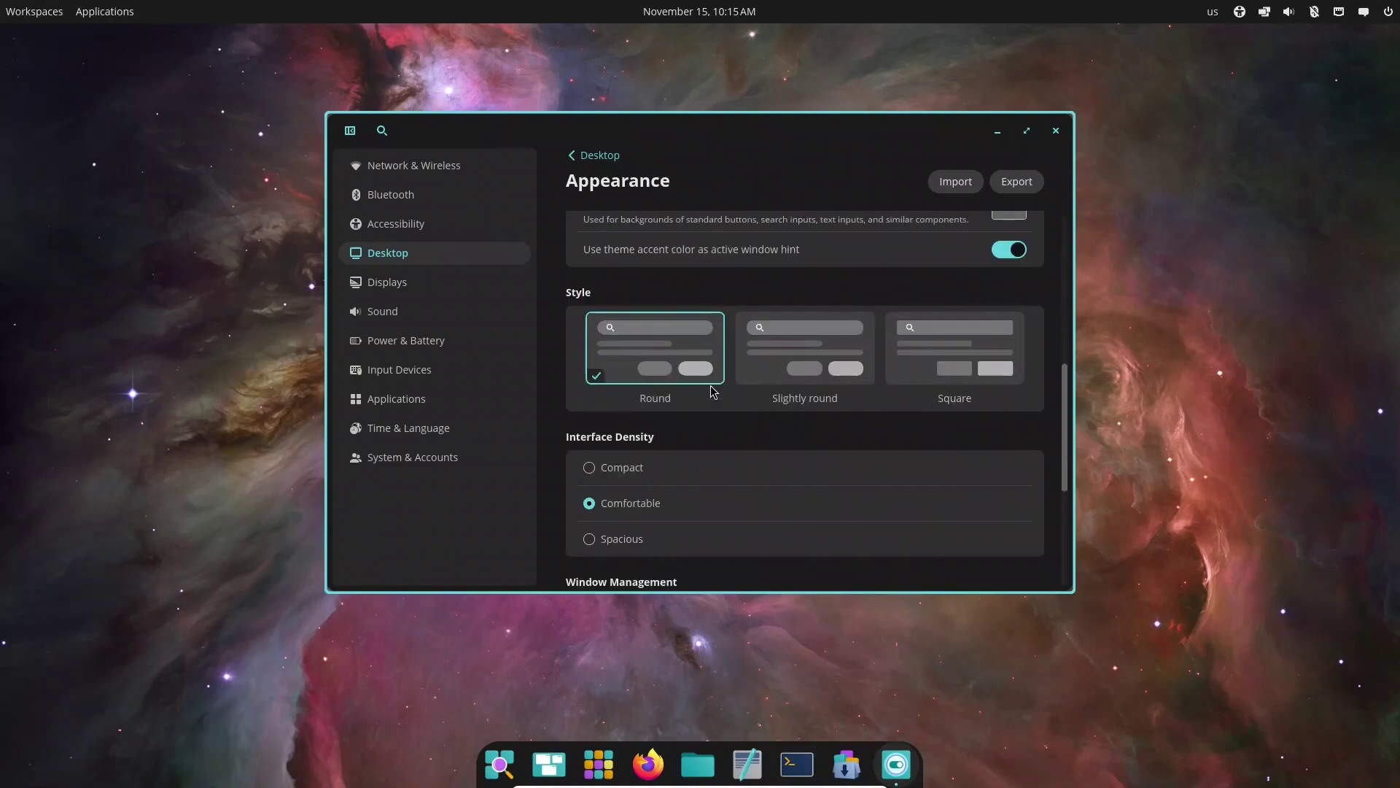
{"action": "left_click", "coordinate": [792, 372]}
{"action": "left_click", "coordinate": [927, 364]}
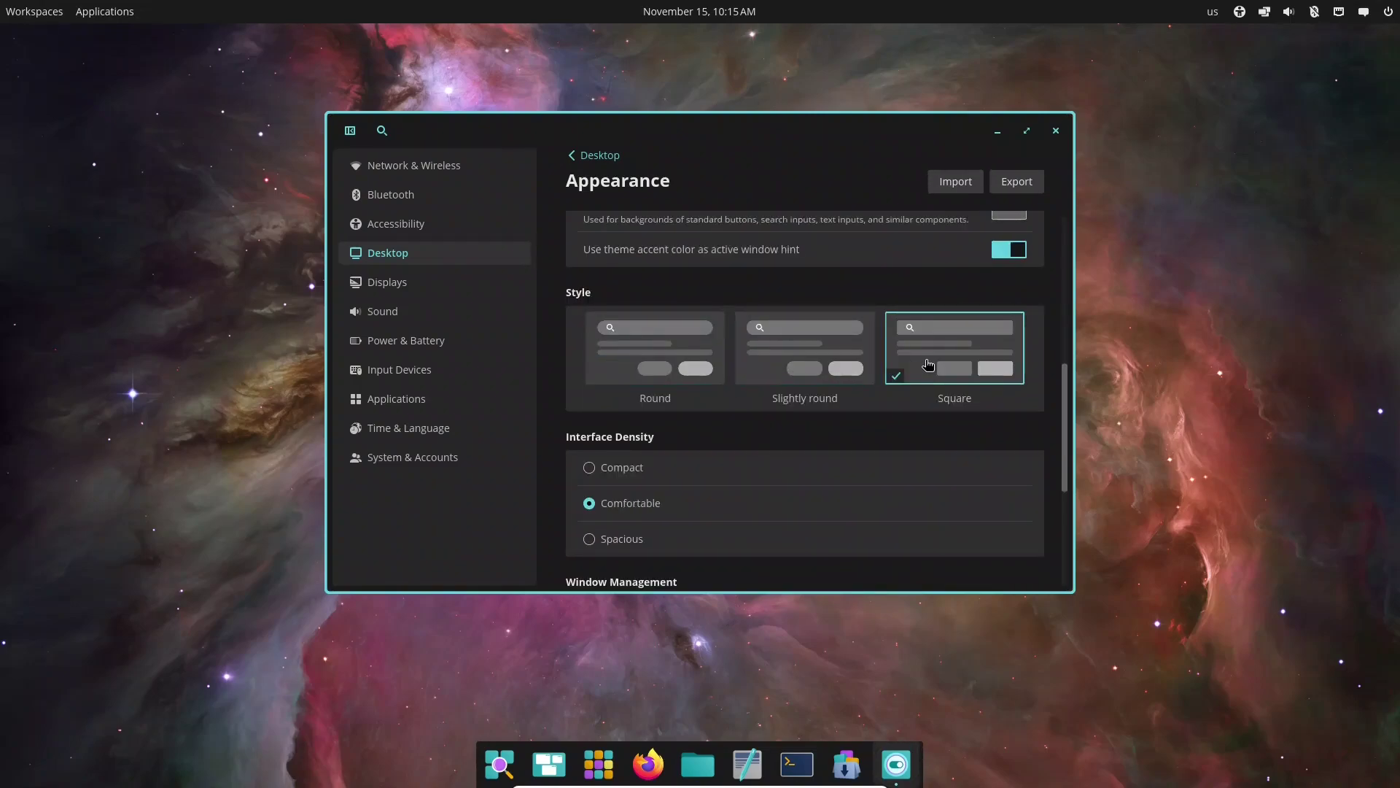
{"action": "left_click", "coordinate": [874, 315]}
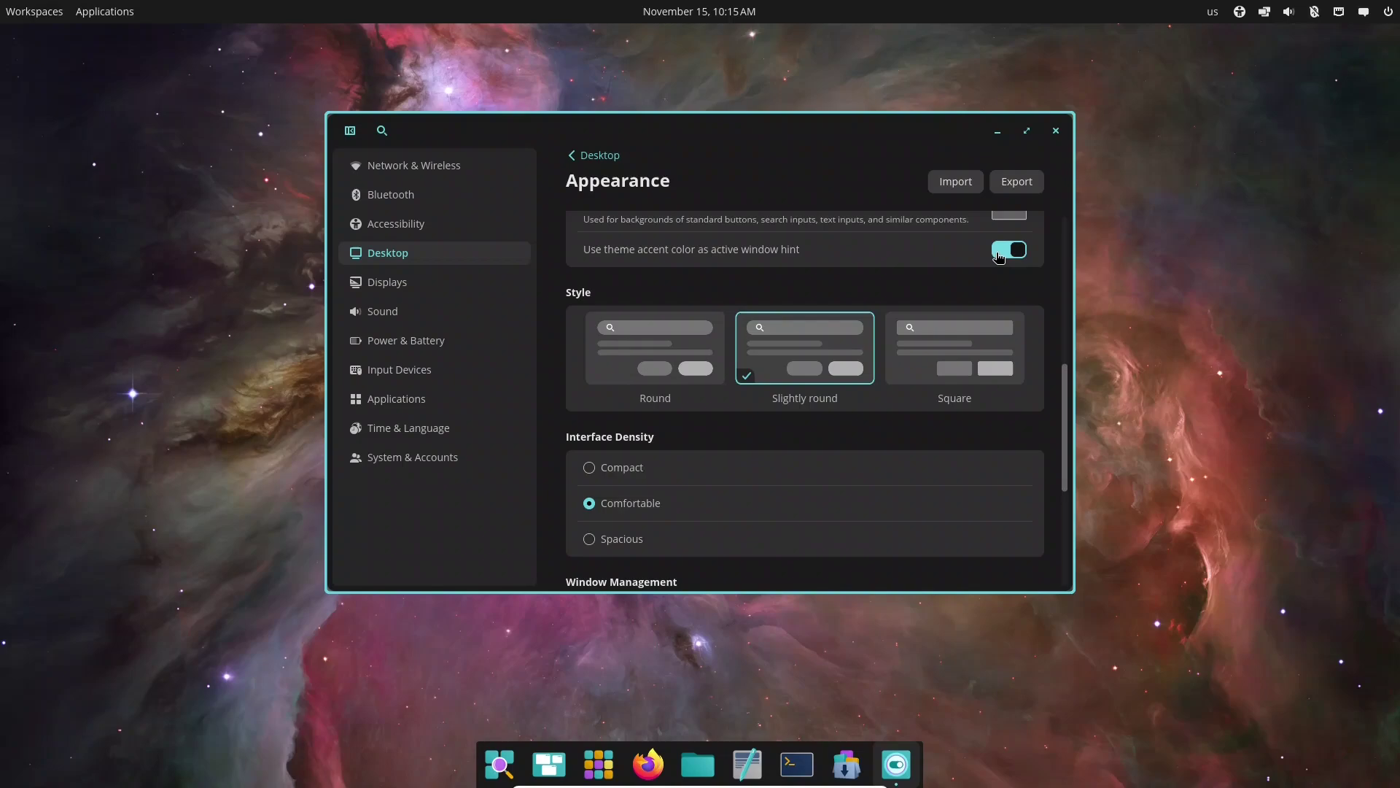
{"action": "left_click", "coordinate": [706, 342]}
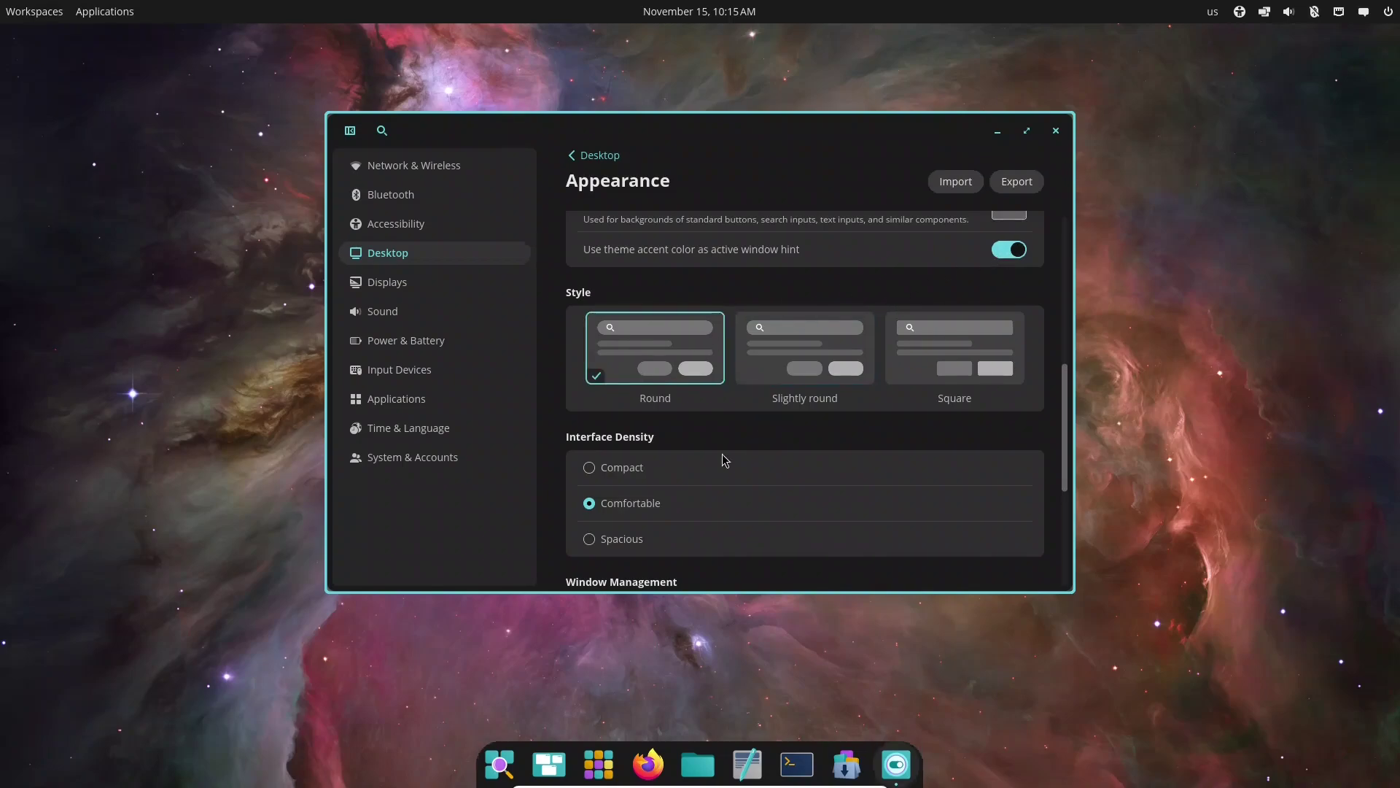
Scroll through the remaining Appearance options and return to the Desktop settings list.
{"action": "scroll", "coordinate": [641, 464], "scroll_direction": "down", "scroll_amount": 5}
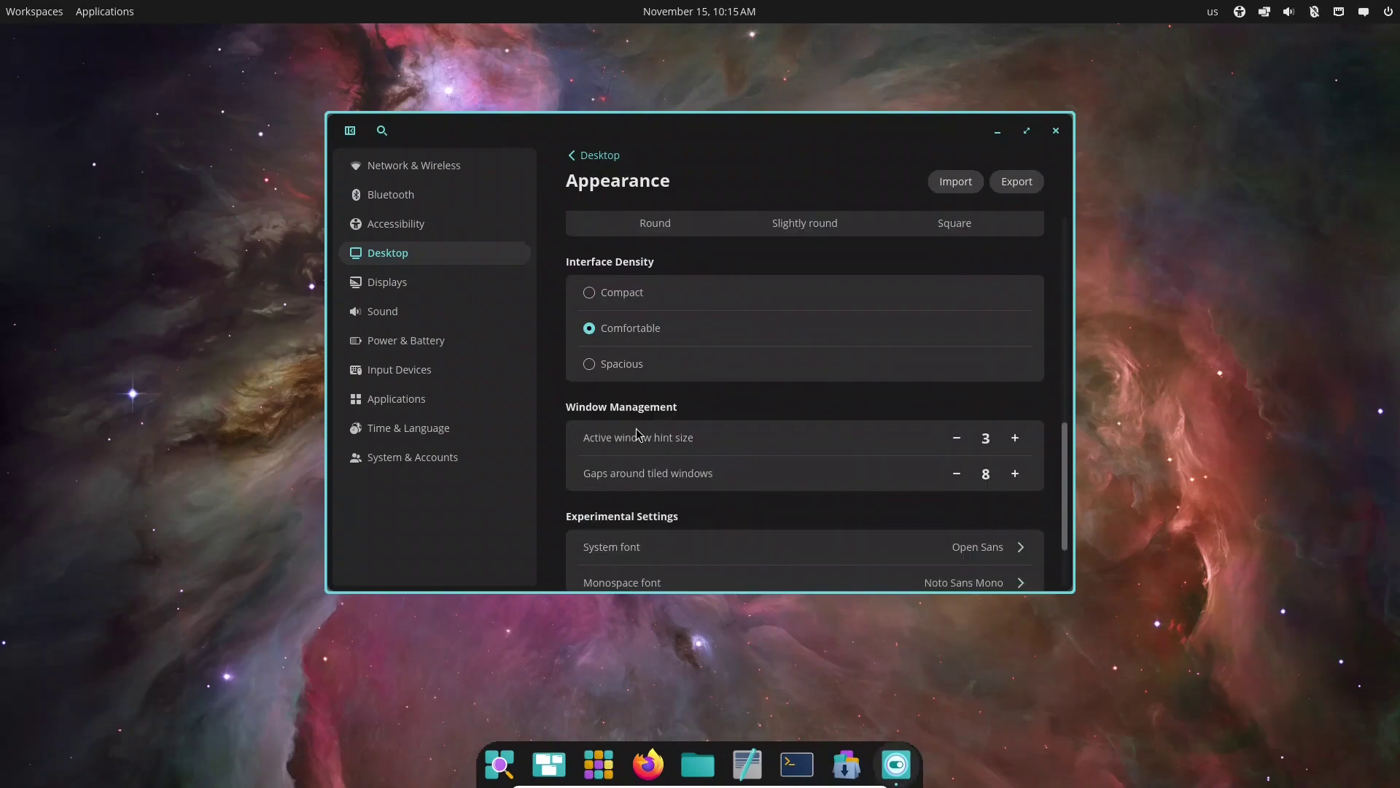
{"action": "scroll", "coordinate": [637, 434], "scroll_direction": "down", "scroll_amount": 3}
{"action": "scroll", "coordinate": [640, 435], "scroll_direction": "up", "scroll_amount": 10}
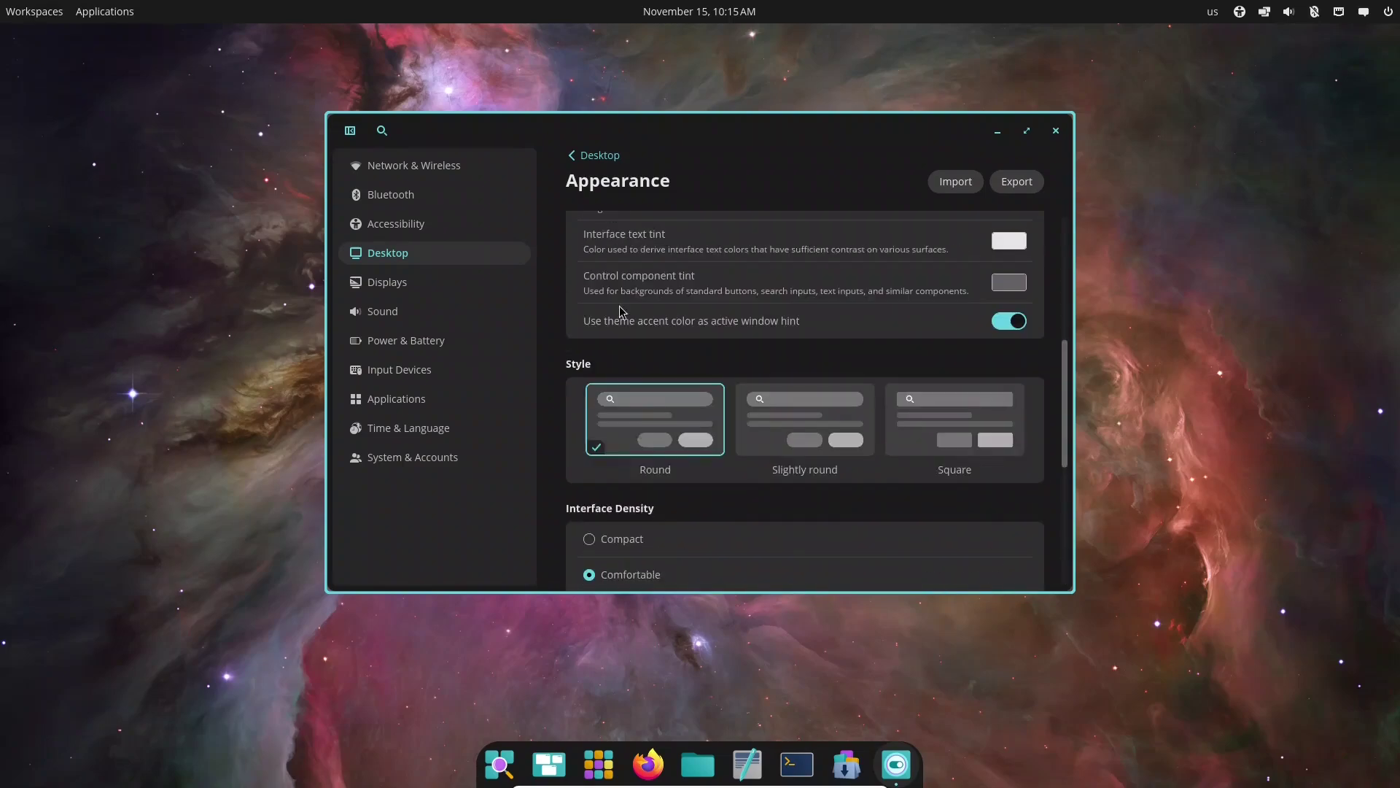
{"action": "left_click", "coordinate": [578, 155]}
In Panel settings, try a larger panel size, then set it back to Small.
{"action": "left_click", "coordinate": [668, 333]}
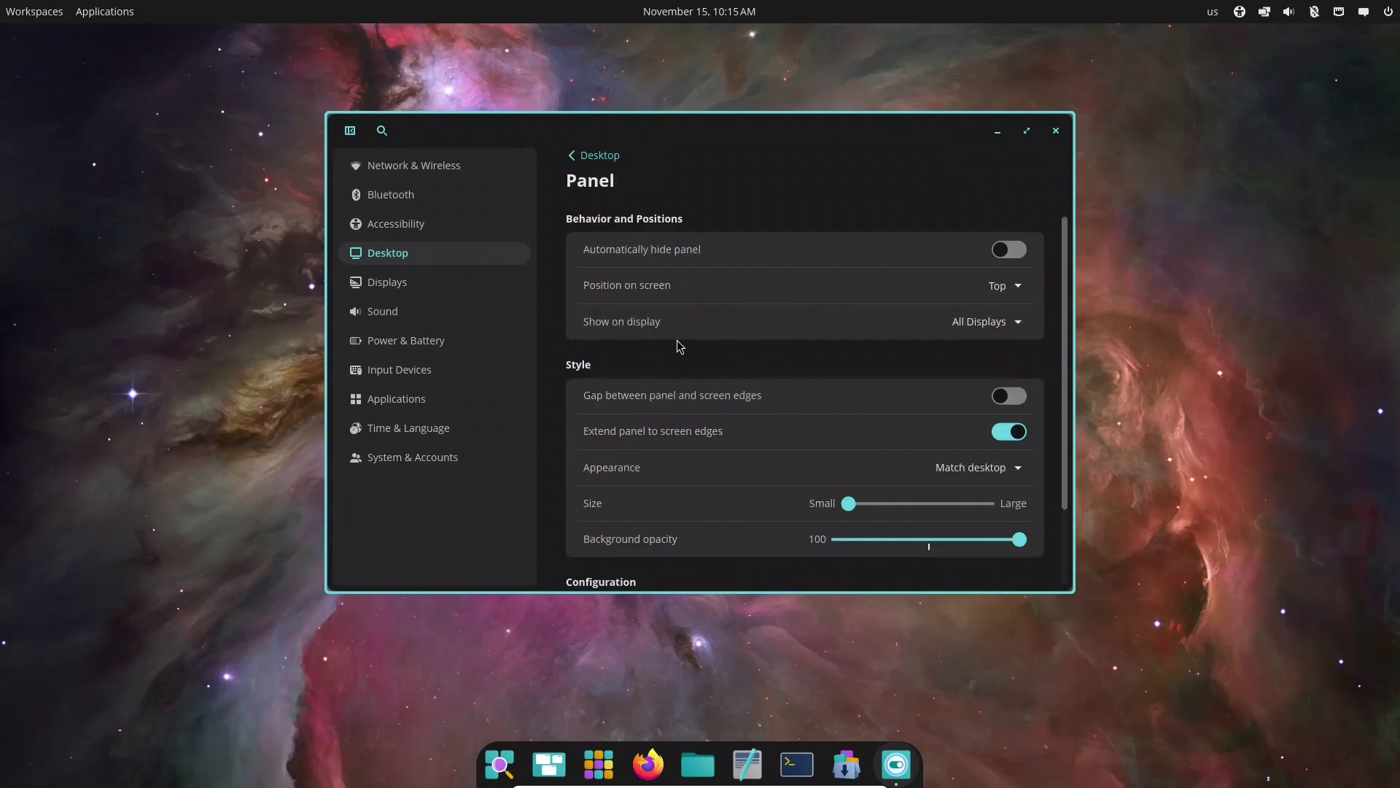
{"action": "scroll", "coordinate": [924, 388], "scroll_direction": "down", "scroll_amount": 3}
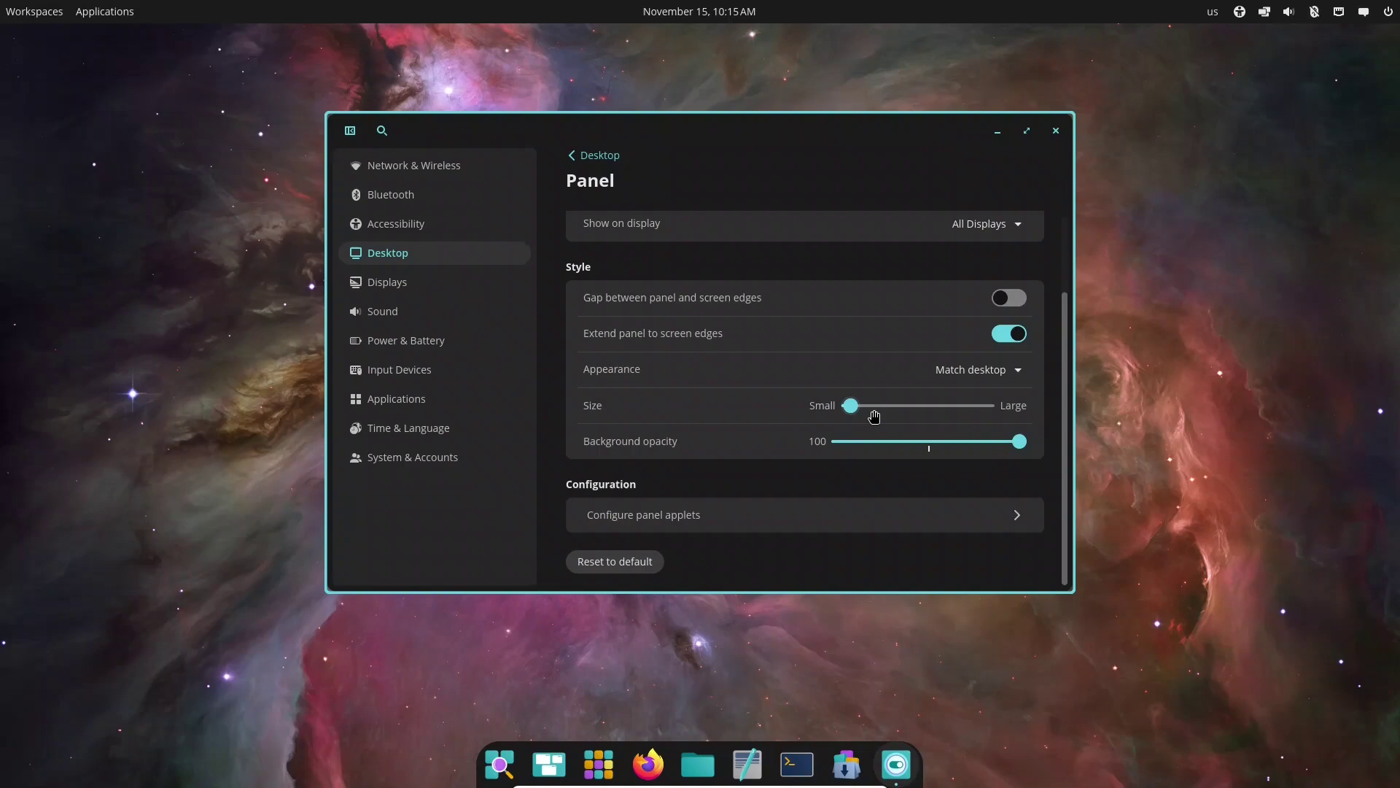
{"action": "mouse_move", "coordinate": [849, 406]}
{"action": "left_mouse_down"}
{"action": "mouse_move", "coordinate": [986, 411]}
{"action": "mouse_move", "coordinate": [846, 411]}
{"action": "left_mouse_up"}
{"action": "left_click", "coordinate": [873, 410]}
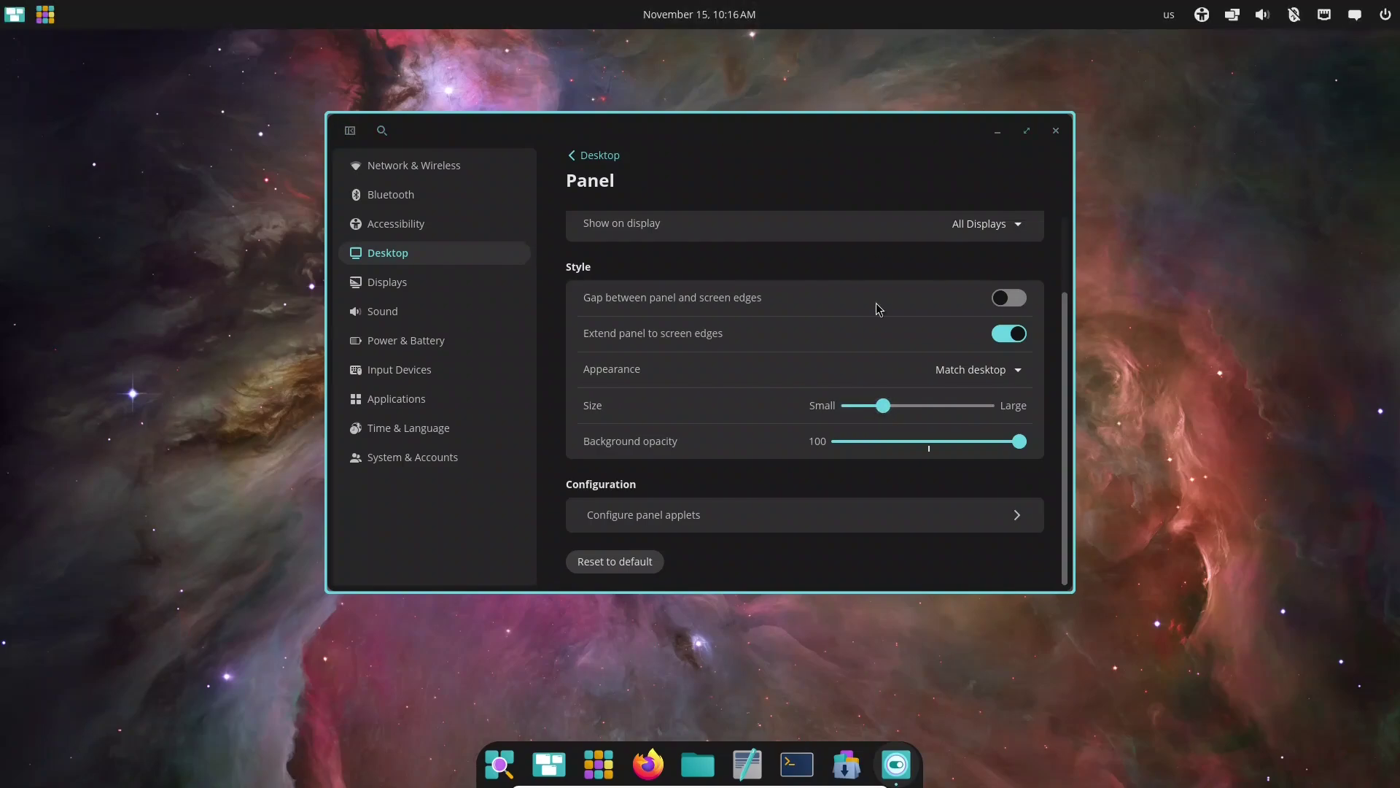
{"action": "left_click_drag", "start_coordinate": [880, 409], "coordinate": [845, 442]}
Lower the panel background opacity, then raise it back to 100.
{"action": "left_click", "coordinate": [922, 442]}
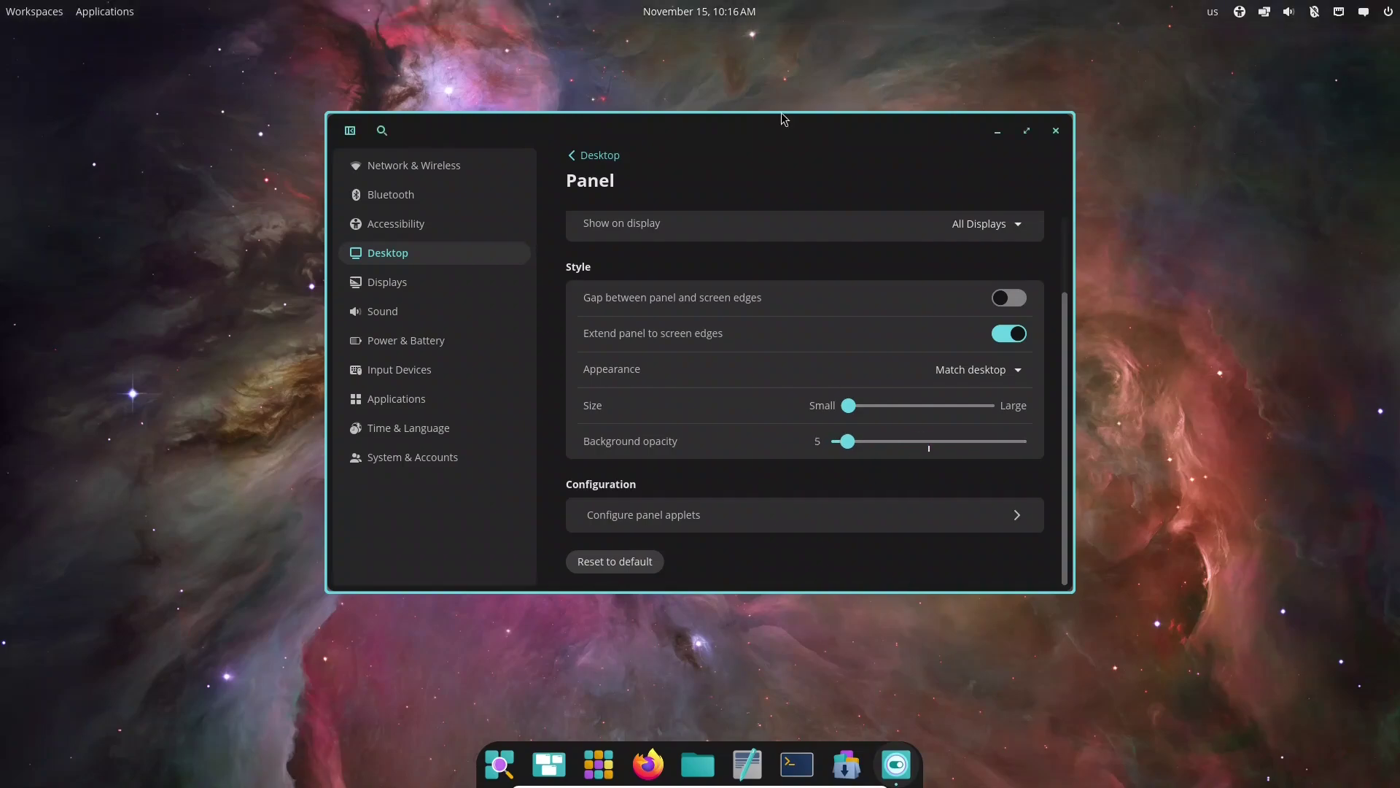
{"action": "left_click", "coordinate": [1014, 445]}
{"action": "left_click_drag", "start_coordinate": [1022, 447], "coordinate": [1039, 445]}
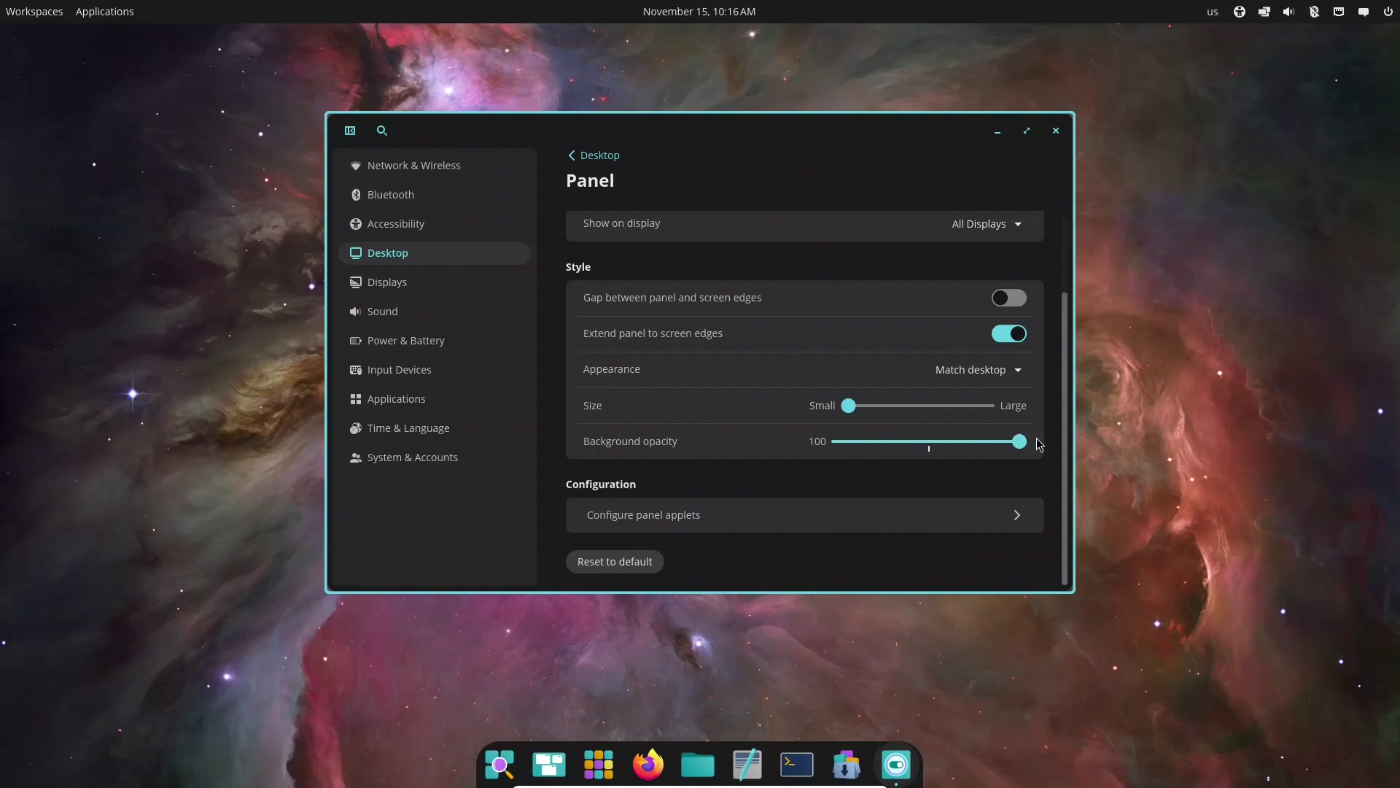
Look over the panel applets configuration, then go back through Panel to the Desktop list.
{"action": "left_click", "coordinate": [751, 516]}
{"action": "scroll", "coordinate": [749, 474], "scroll_direction": "down", "scroll_amount": 5}
{"action": "scroll", "coordinate": [751, 434], "scroll_direction": "up", "scroll_amount": 5}
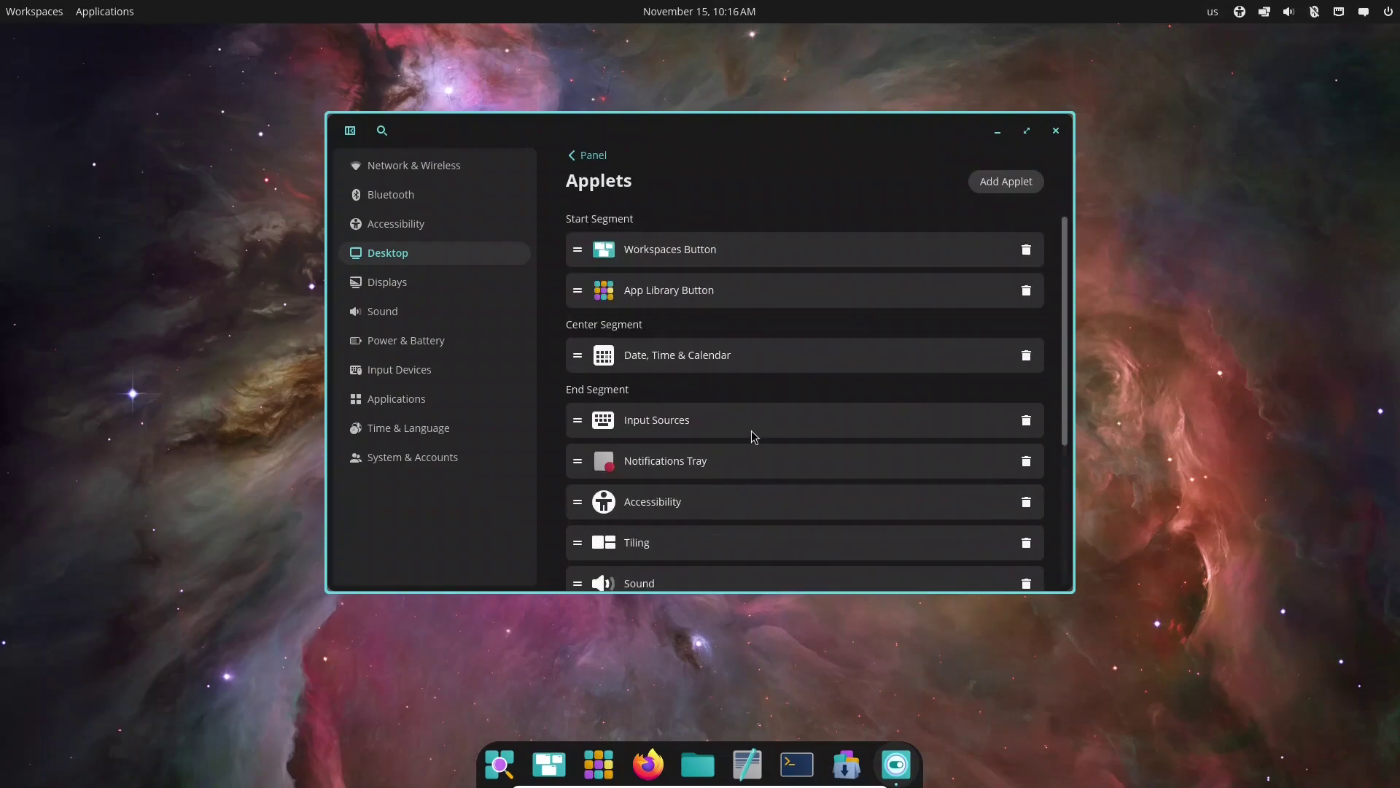
{"action": "left_click", "coordinate": [585, 158]}
{"action": "scroll", "coordinate": [696, 349], "scroll_direction": "down", "scroll_amount": 3}
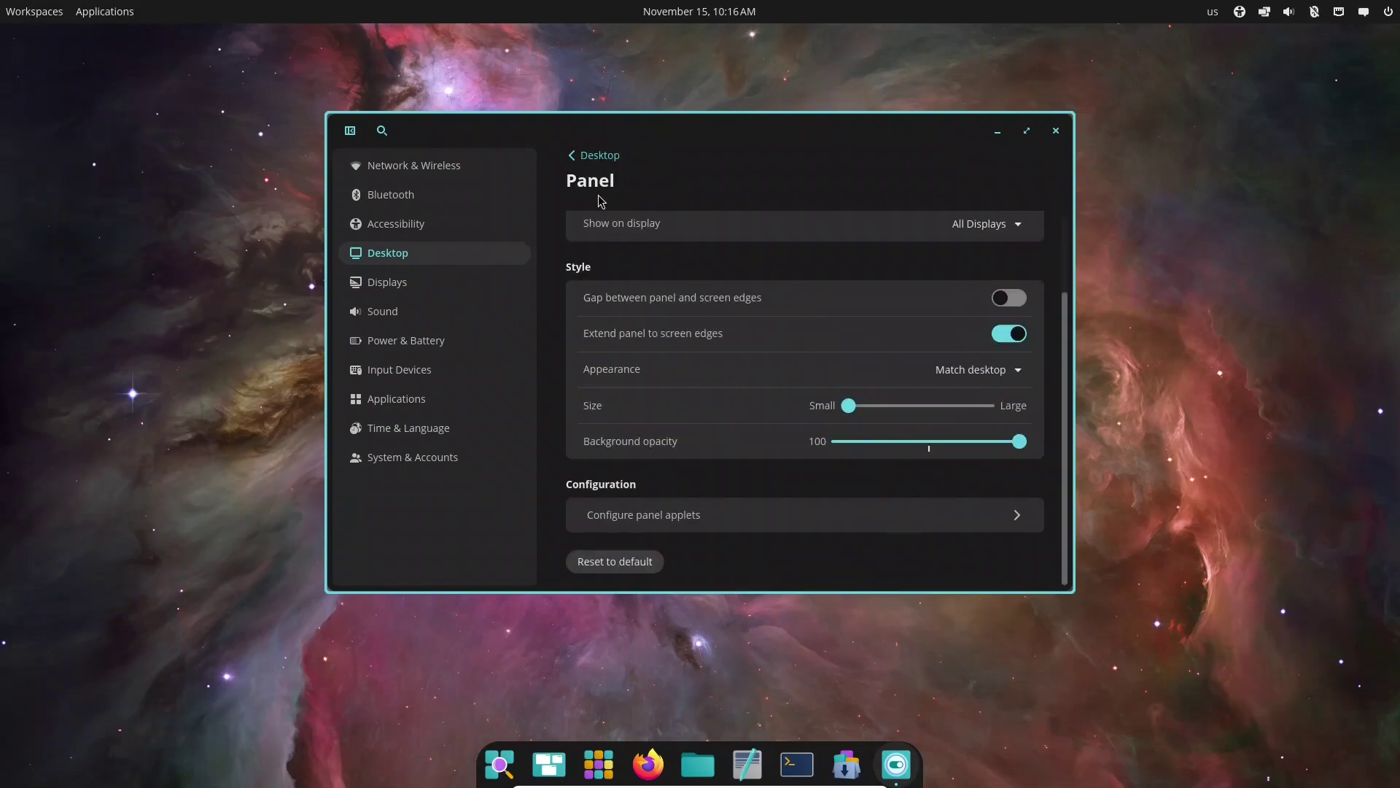
{"action": "left_click", "coordinate": [592, 159]}
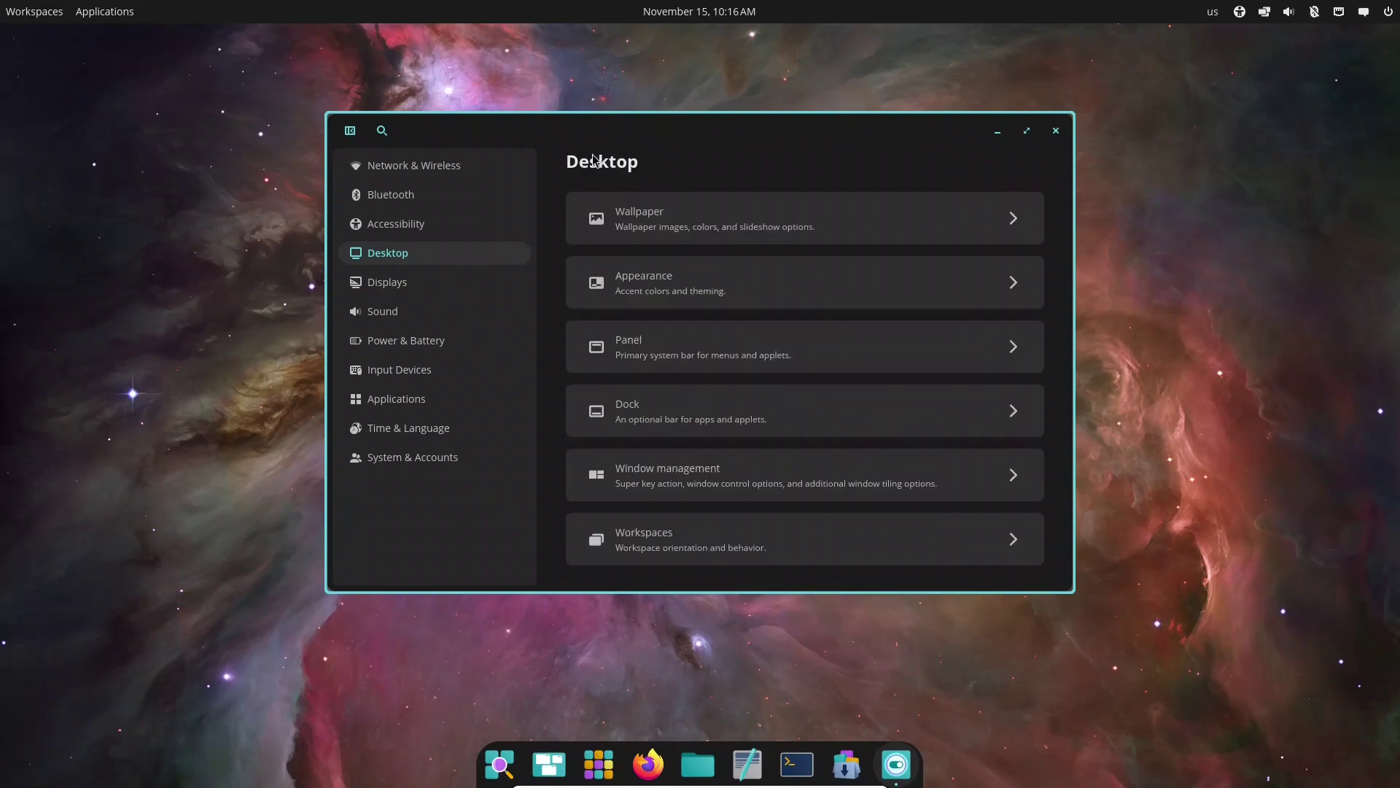
Look over the Dock, Window management and Workspaces pages, returning to the Desktop list each time.
{"action": "left_click", "coordinate": [730, 409]}
{"action": "scroll", "coordinate": [804, 383], "scroll_direction": "down", "scroll_amount": 2}
{"action": "scroll", "coordinate": [804, 382], "scroll_direction": "up", "scroll_amount": 2}
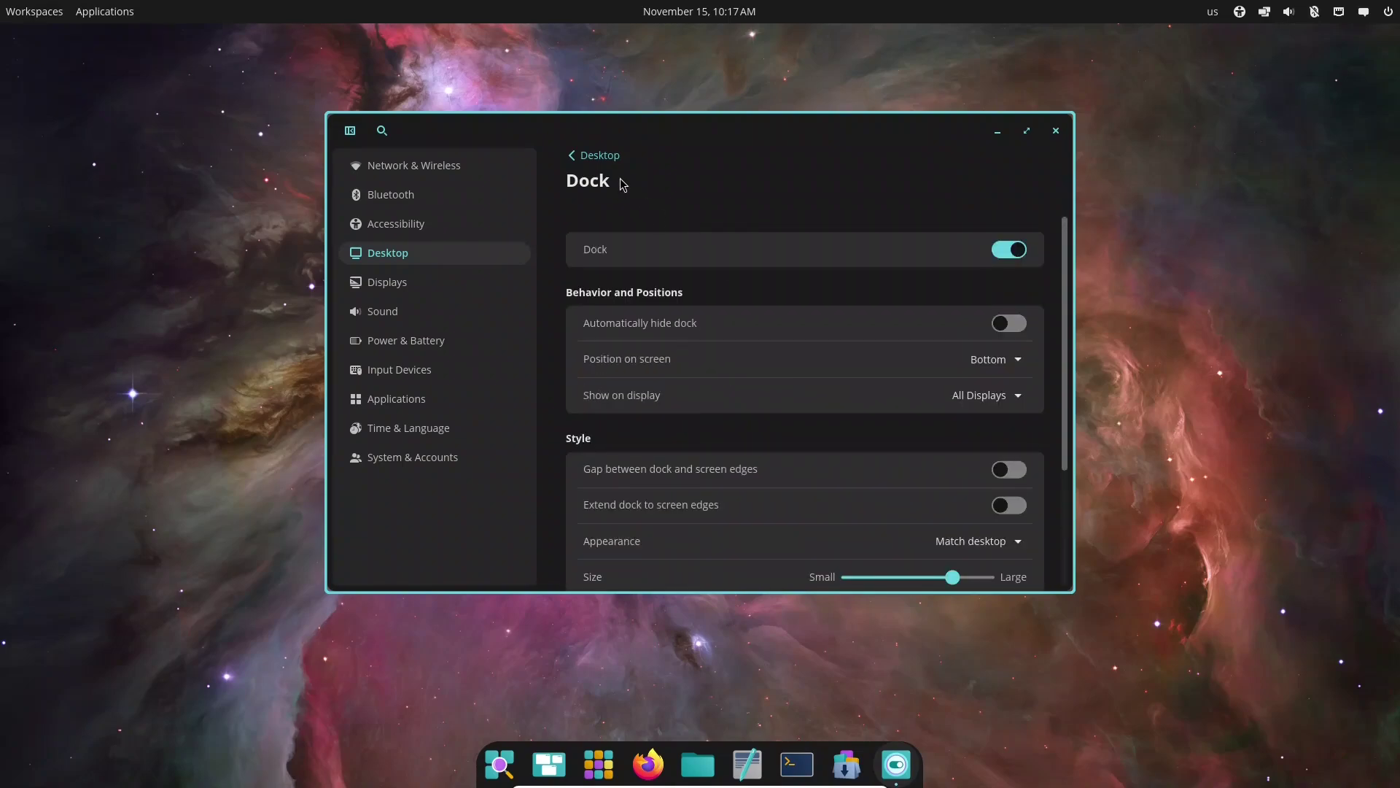
{"action": "left_click", "coordinate": [600, 156]}
{"action": "left_click", "coordinate": [687, 479]}
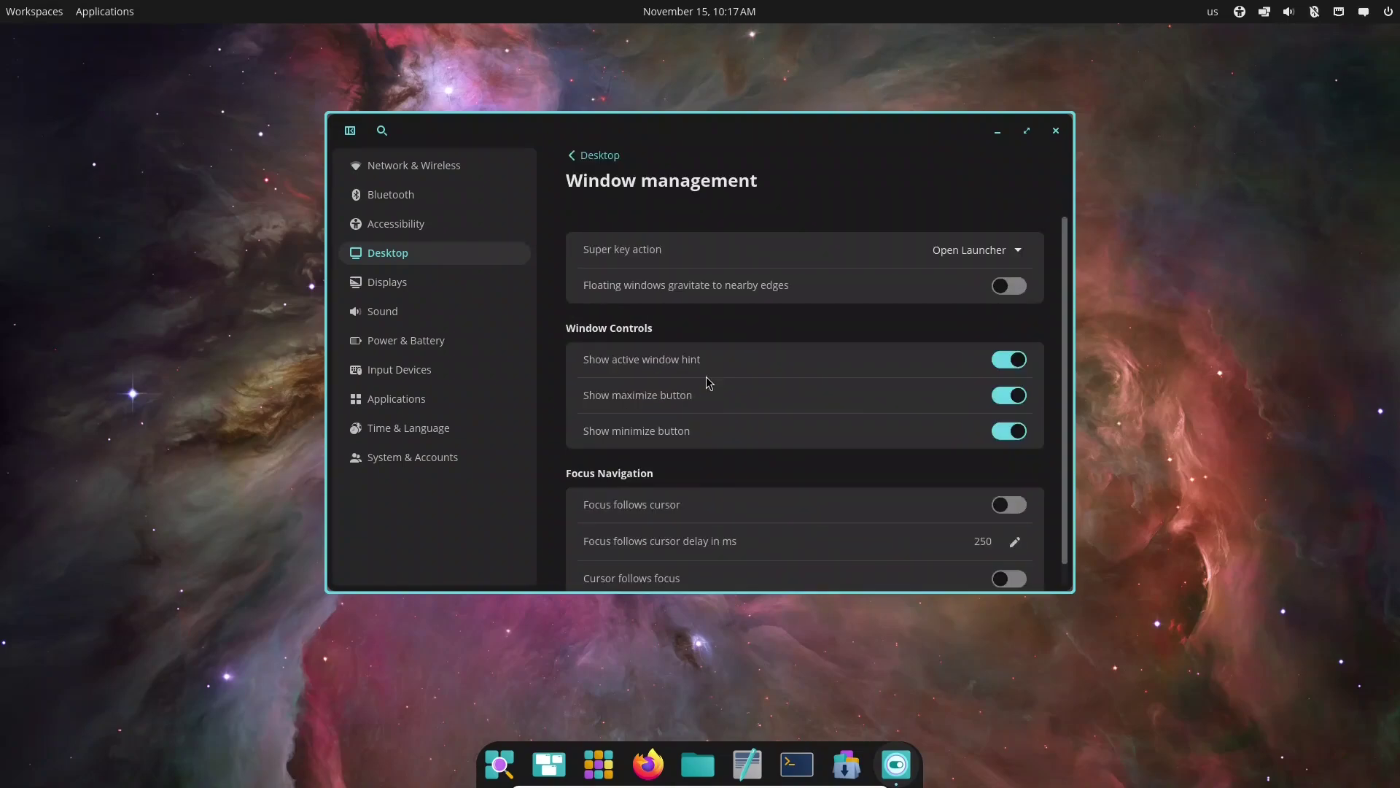
{"action": "scroll", "coordinate": [856, 357], "scroll_direction": "down", "scroll_amount": 1}
{"action": "scroll", "coordinate": [858, 380], "scroll_direction": "up", "scroll_amount": 1}
{"action": "left_click", "coordinate": [604, 156]}
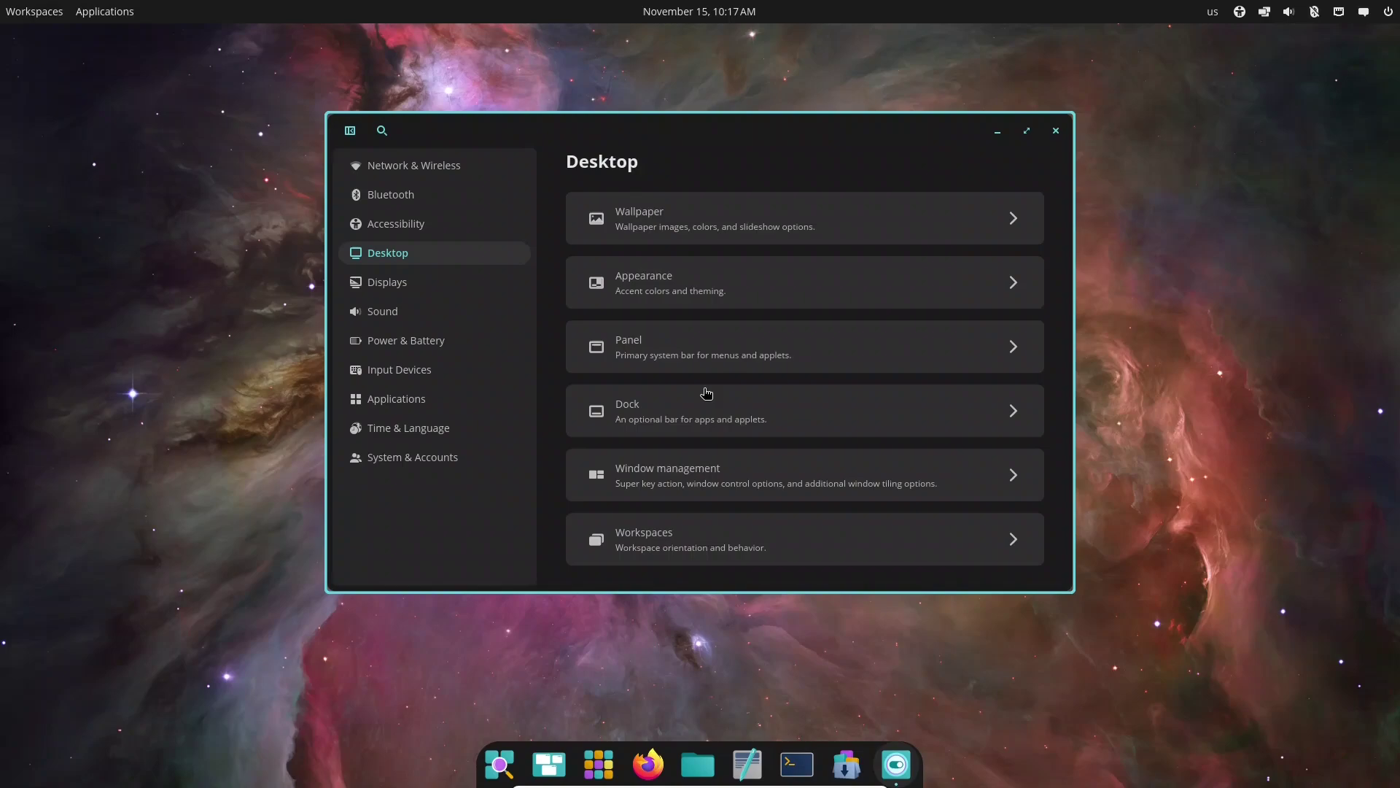
{"action": "left_click", "coordinate": [707, 540]}
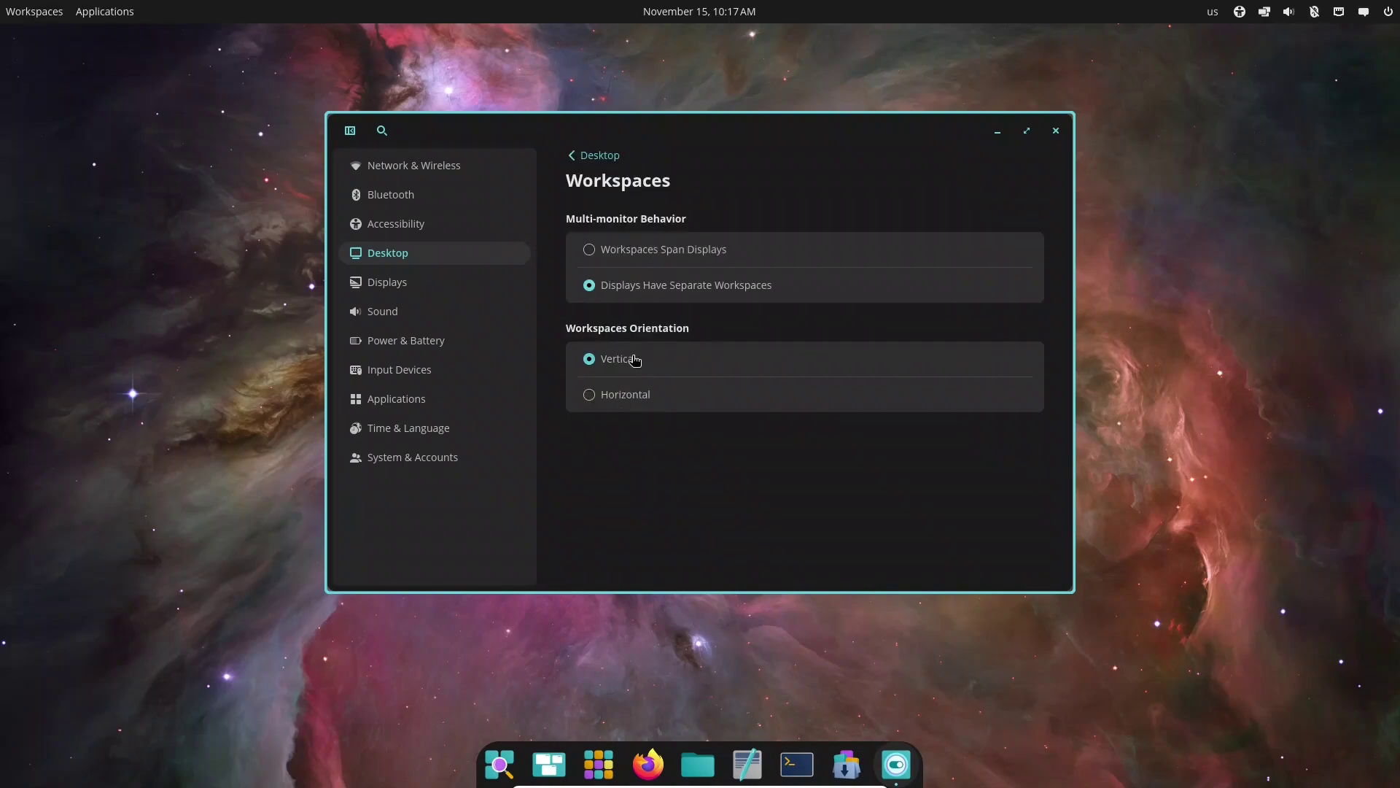
{"action": "left_click", "coordinate": [573, 155]}
Check the Displays, Sound and Power & Battery settings pages.
{"action": "left_click", "coordinate": [412, 288]}
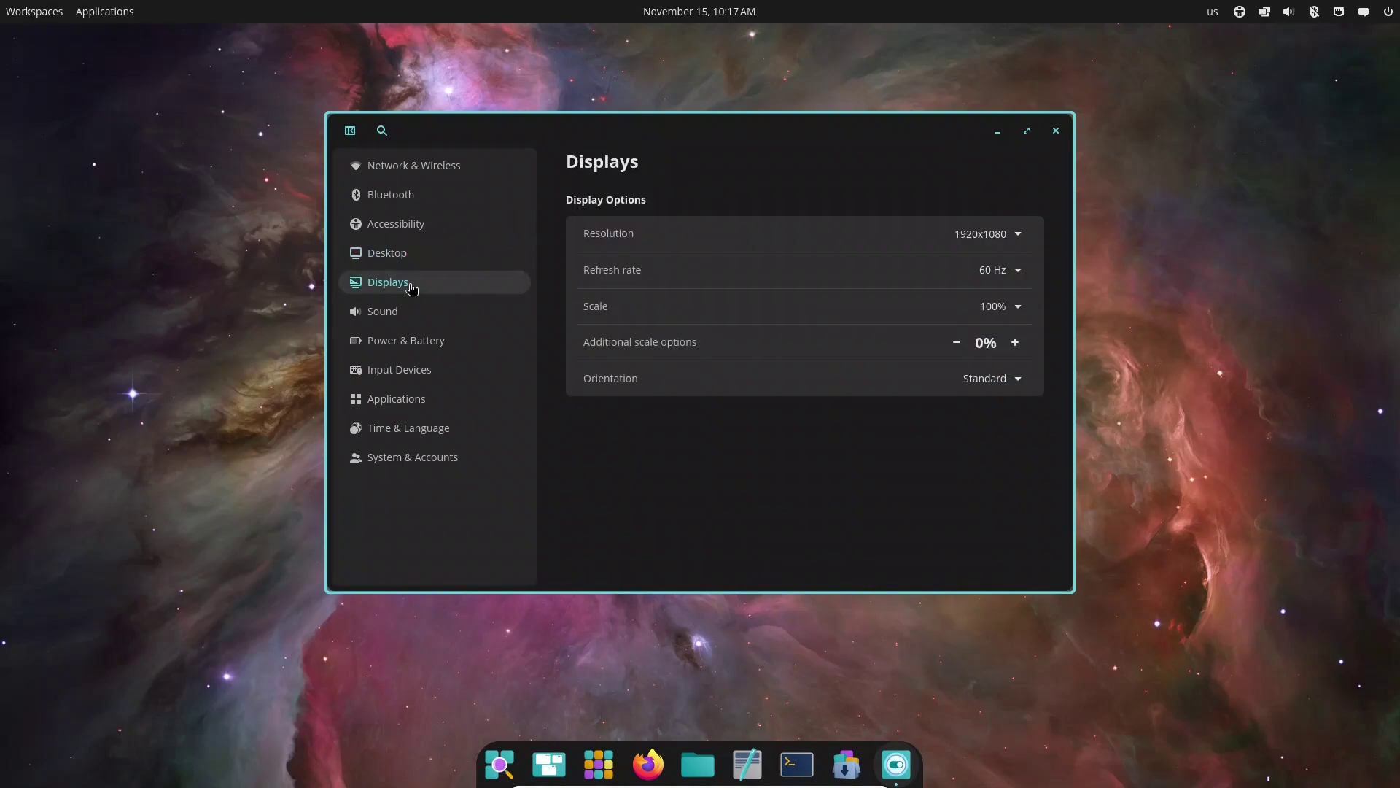
{"action": "left_click", "coordinate": [404, 315]}
{"action": "scroll", "coordinate": [870, 399], "scroll_direction": "down", "scroll_amount": 1}
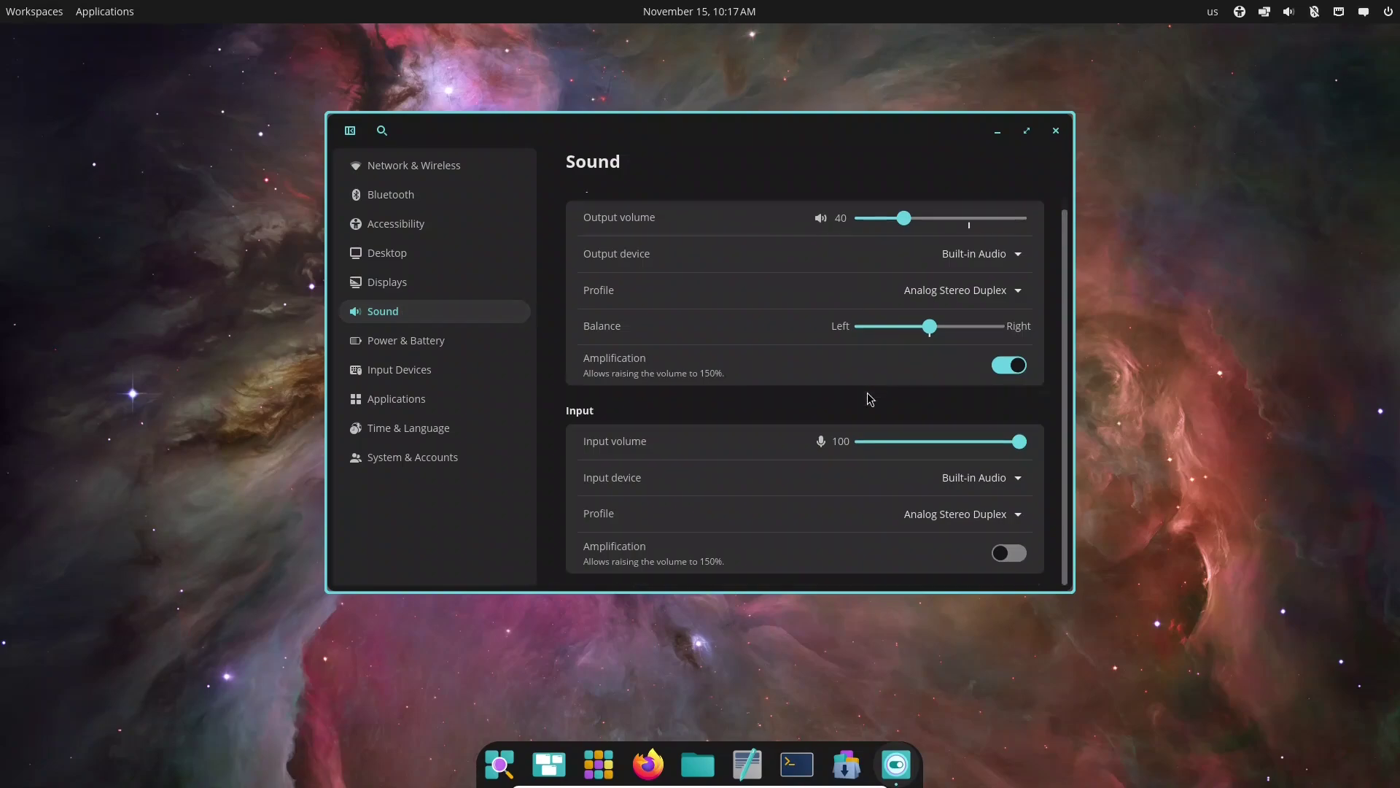
{"action": "left_click", "coordinate": [458, 348]}
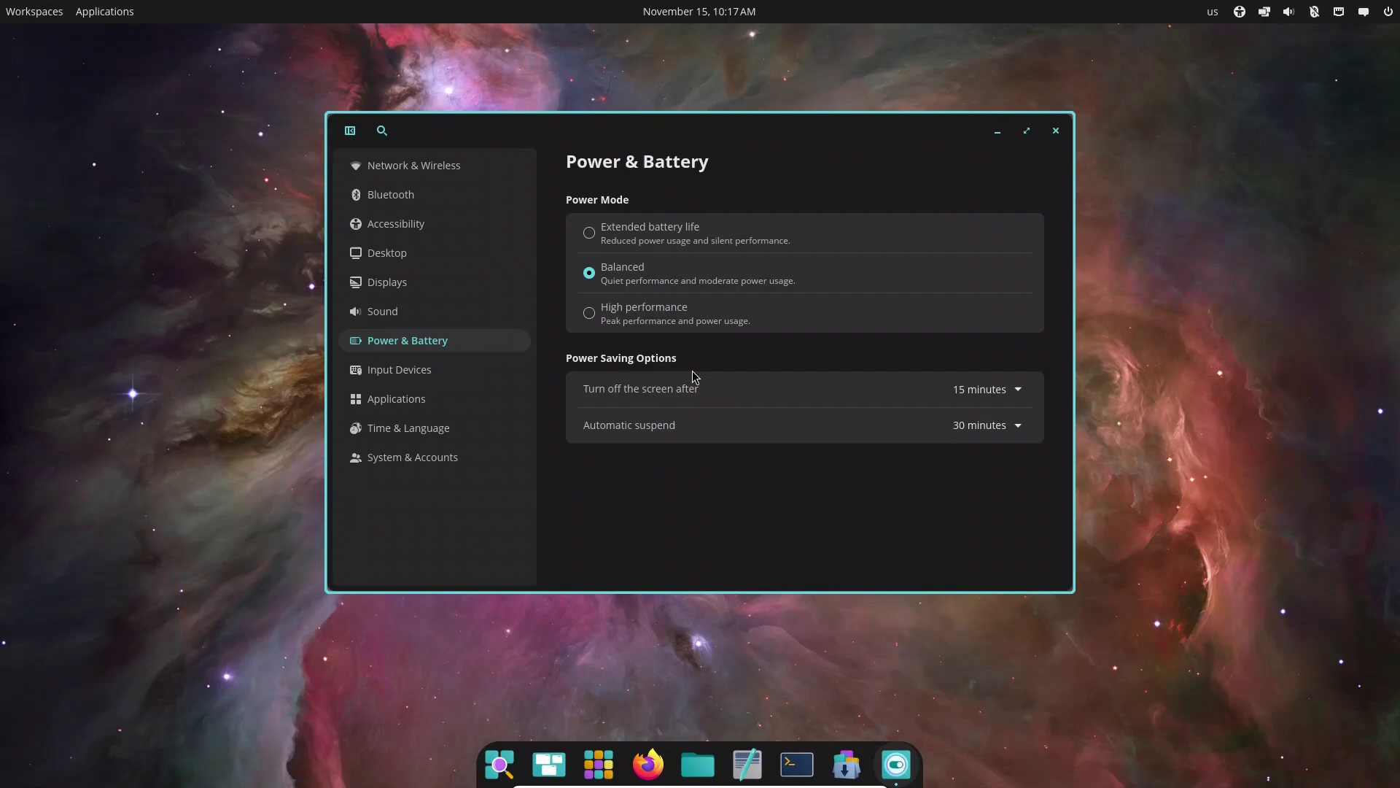
Check the Mouse and Keyboard pages under Input Devices, then open Applications settings.
{"action": "left_click", "coordinate": [392, 372]}
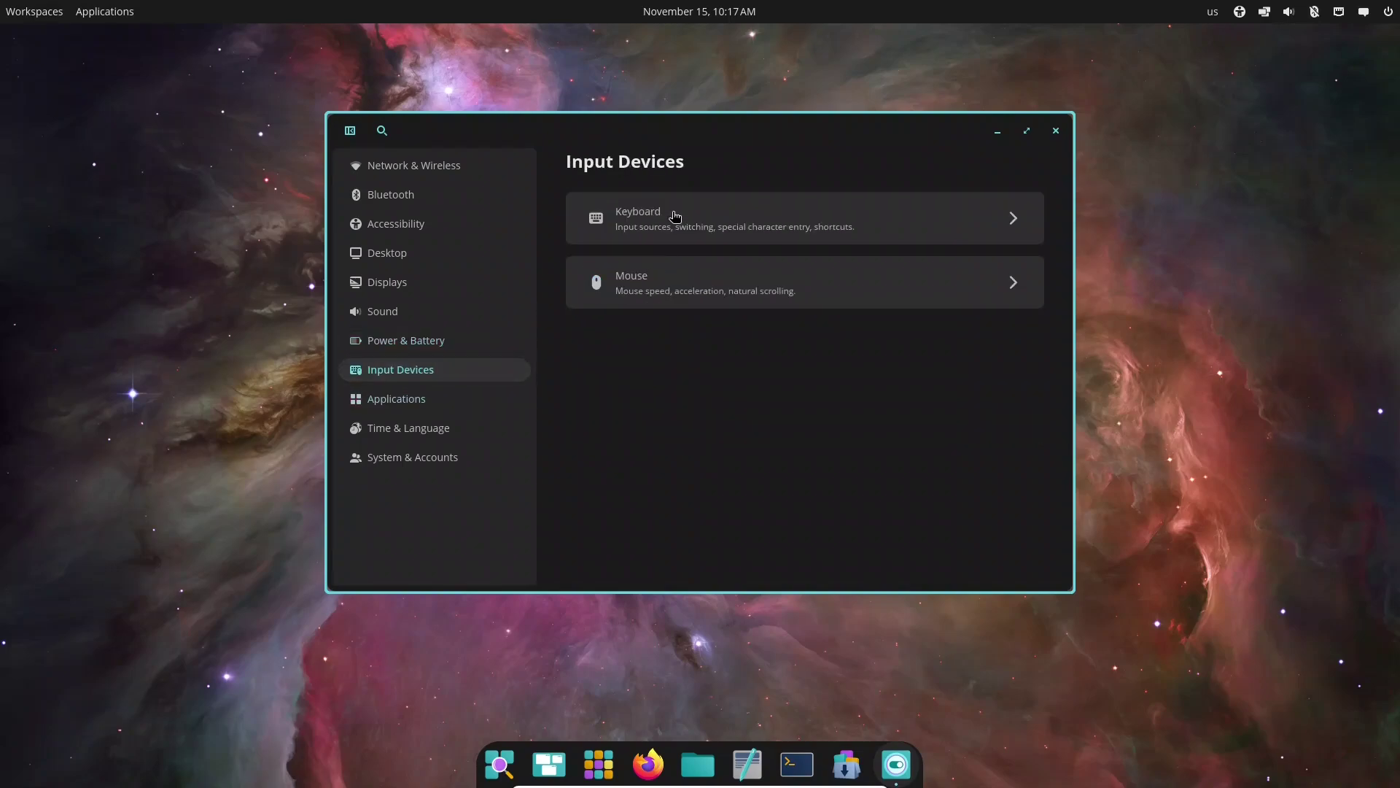
{"action": "left_click", "coordinate": [680, 276]}
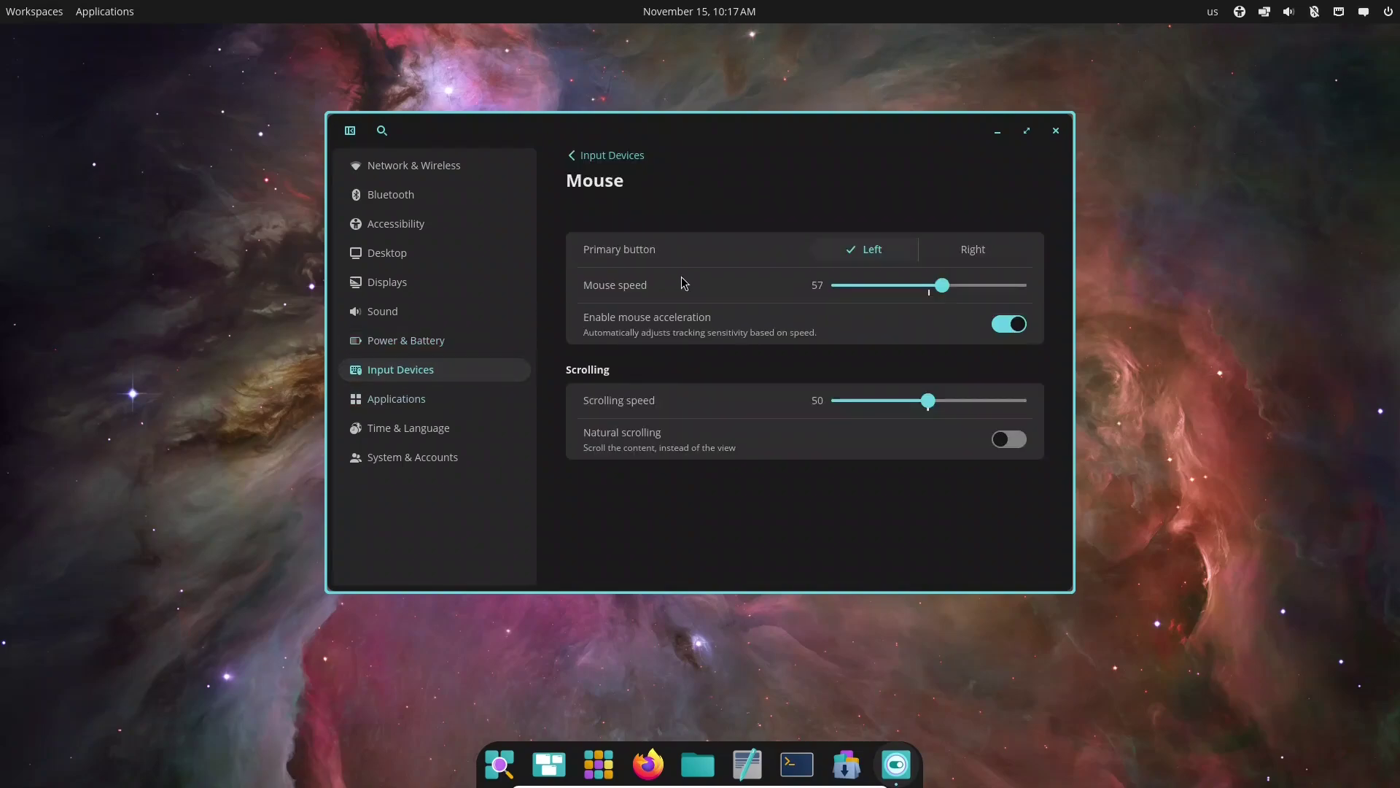
{"action": "left_click", "coordinate": [574, 156]}
{"action": "left_click", "coordinate": [632, 230]}
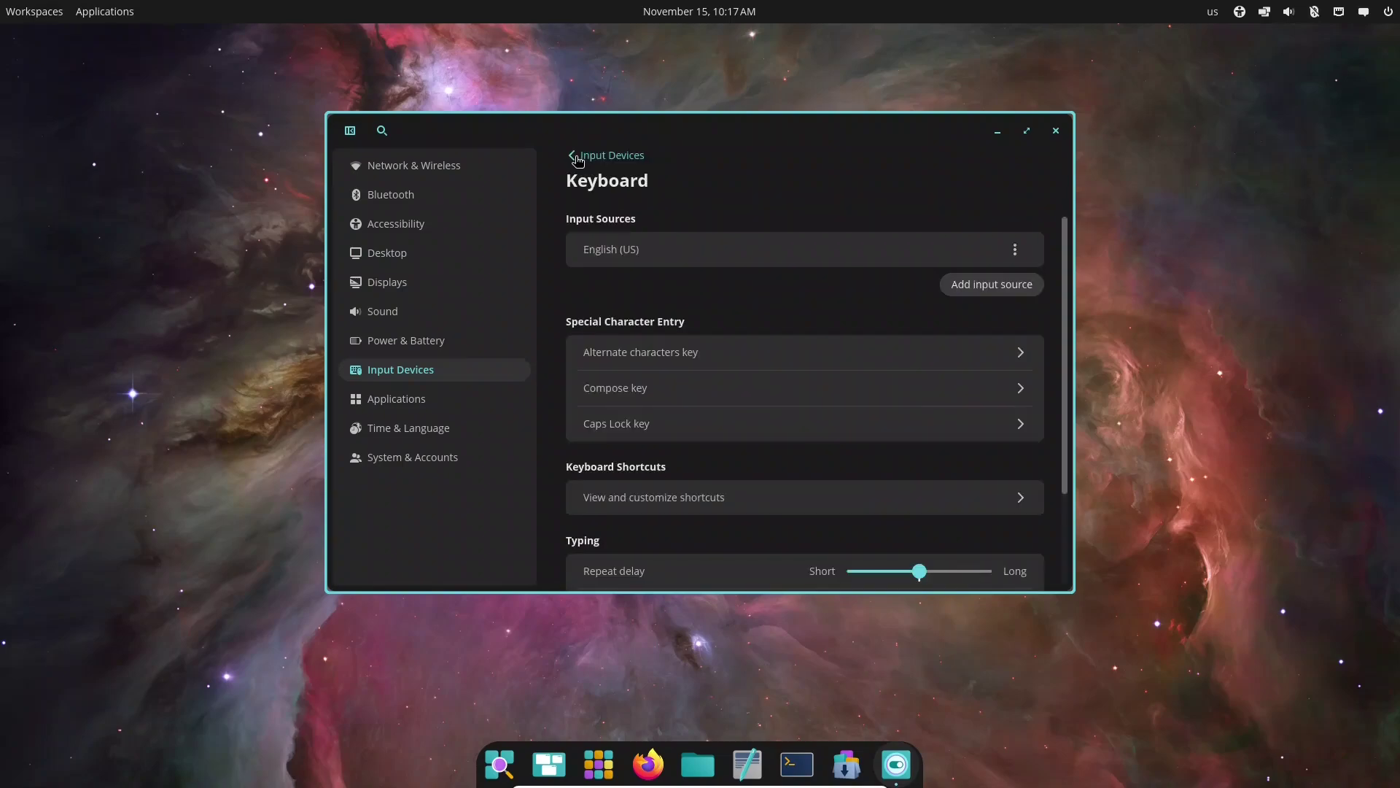
{"action": "left_click", "coordinate": [578, 158]}
{"action": "left_click", "coordinate": [396, 403]}
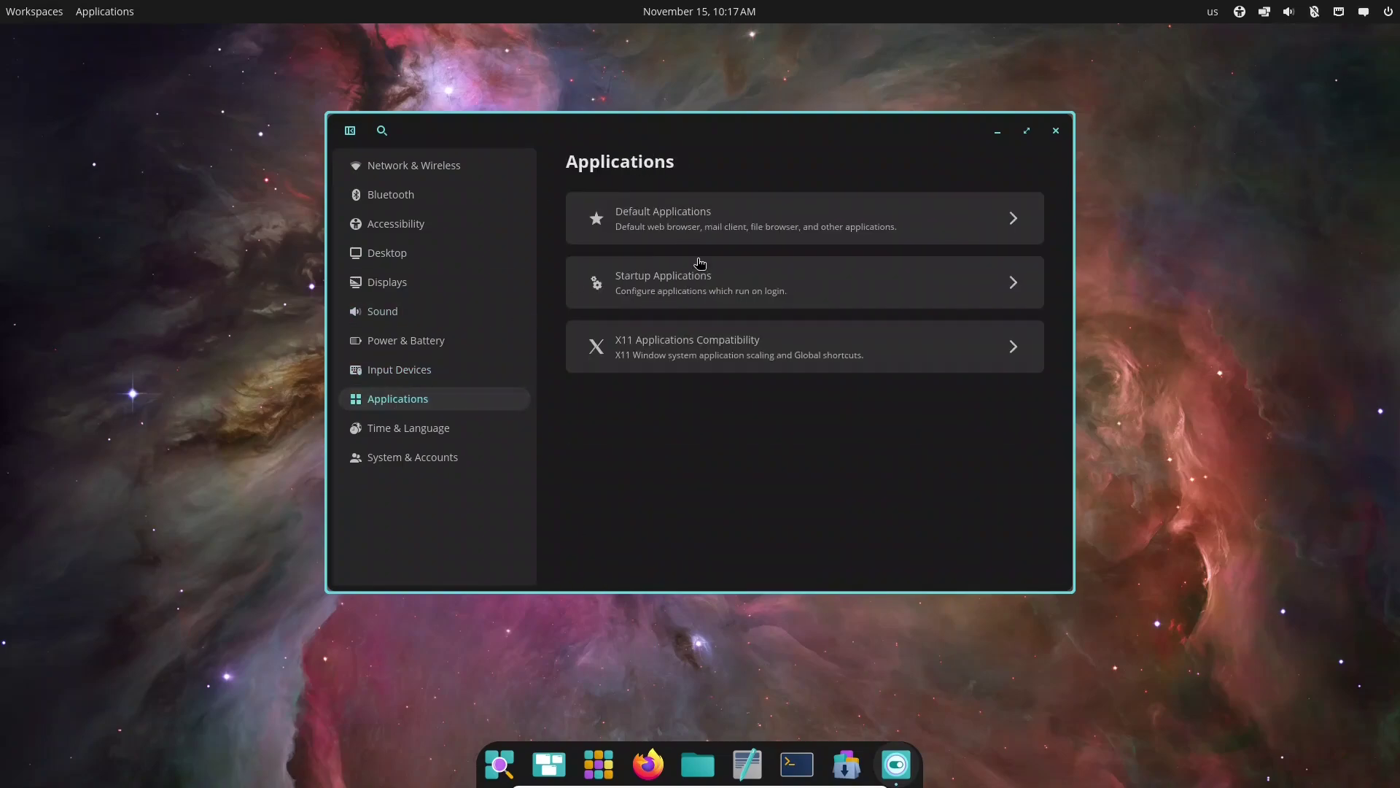
Browse the Default, Startup and X11 Applications Compatibility pages under Applications.
{"action": "left_click", "coordinate": [693, 226]}
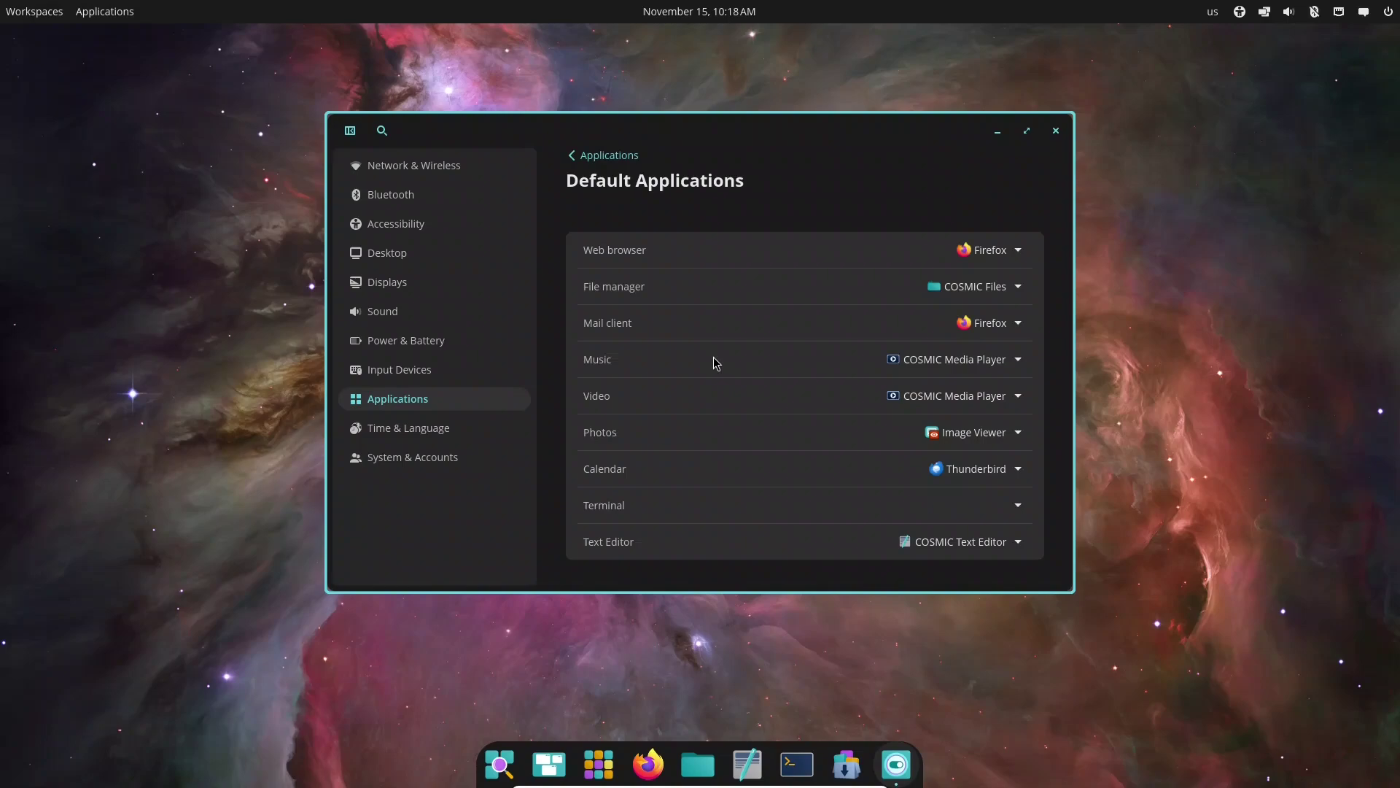
{"action": "left_click", "coordinate": [573, 156]}
{"action": "left_click", "coordinate": [662, 284]}
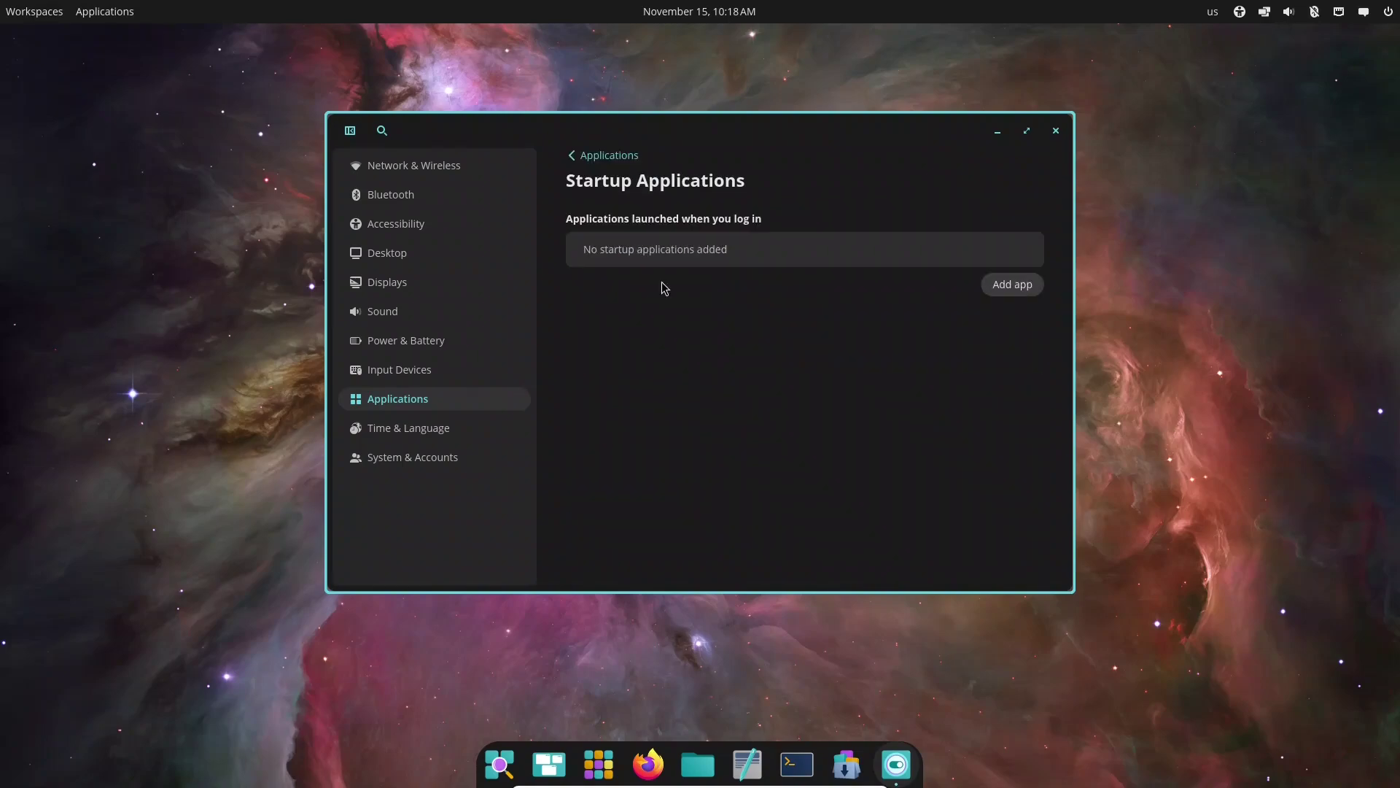
{"action": "left_click", "coordinate": [580, 158]}
{"action": "left_click", "coordinate": [665, 369]}
{"action": "scroll", "coordinate": [665, 374], "scroll_direction": "down", "scroll_amount": 3}
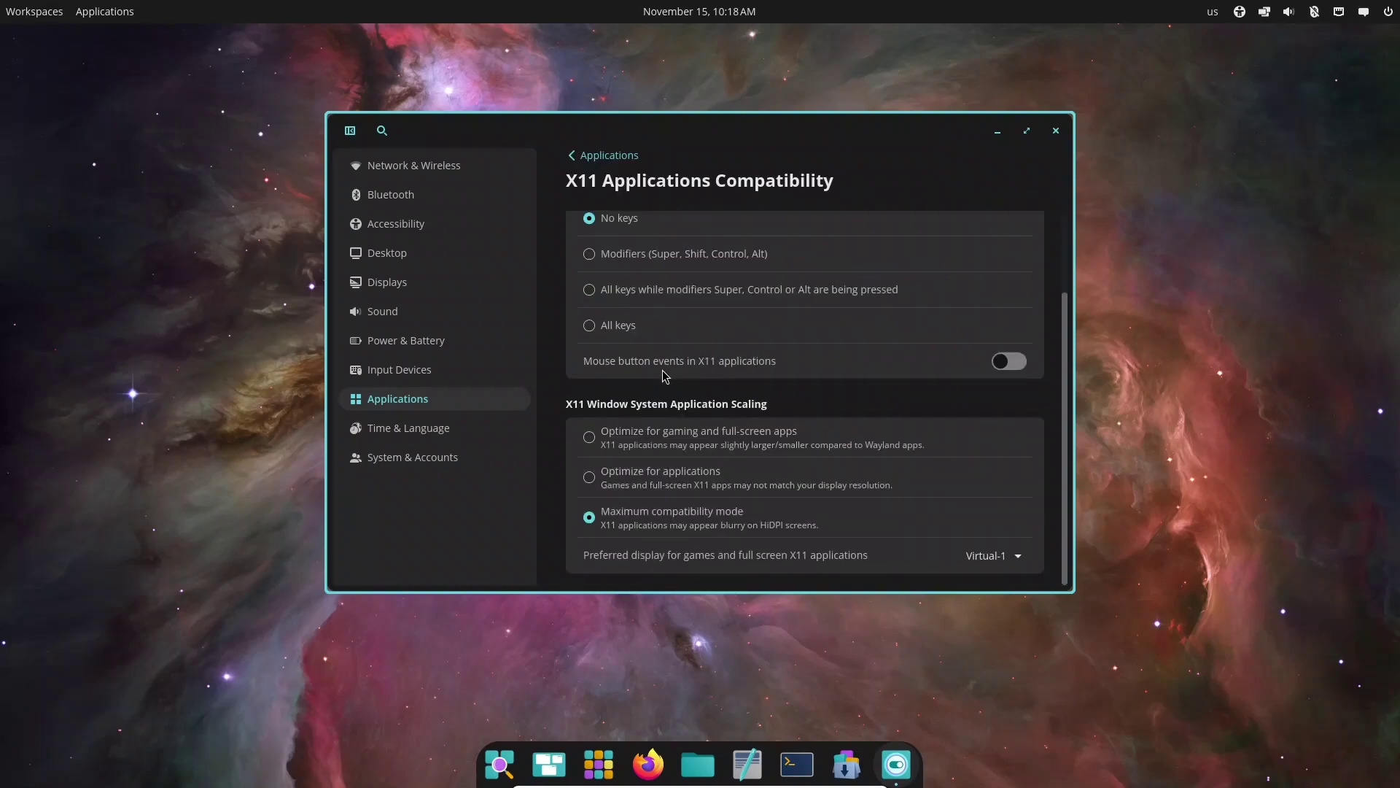
{"action": "scroll", "coordinate": [664, 375], "scroll_direction": "up", "scroll_amount": 3}
{"action": "left_click", "coordinate": [611, 156]}
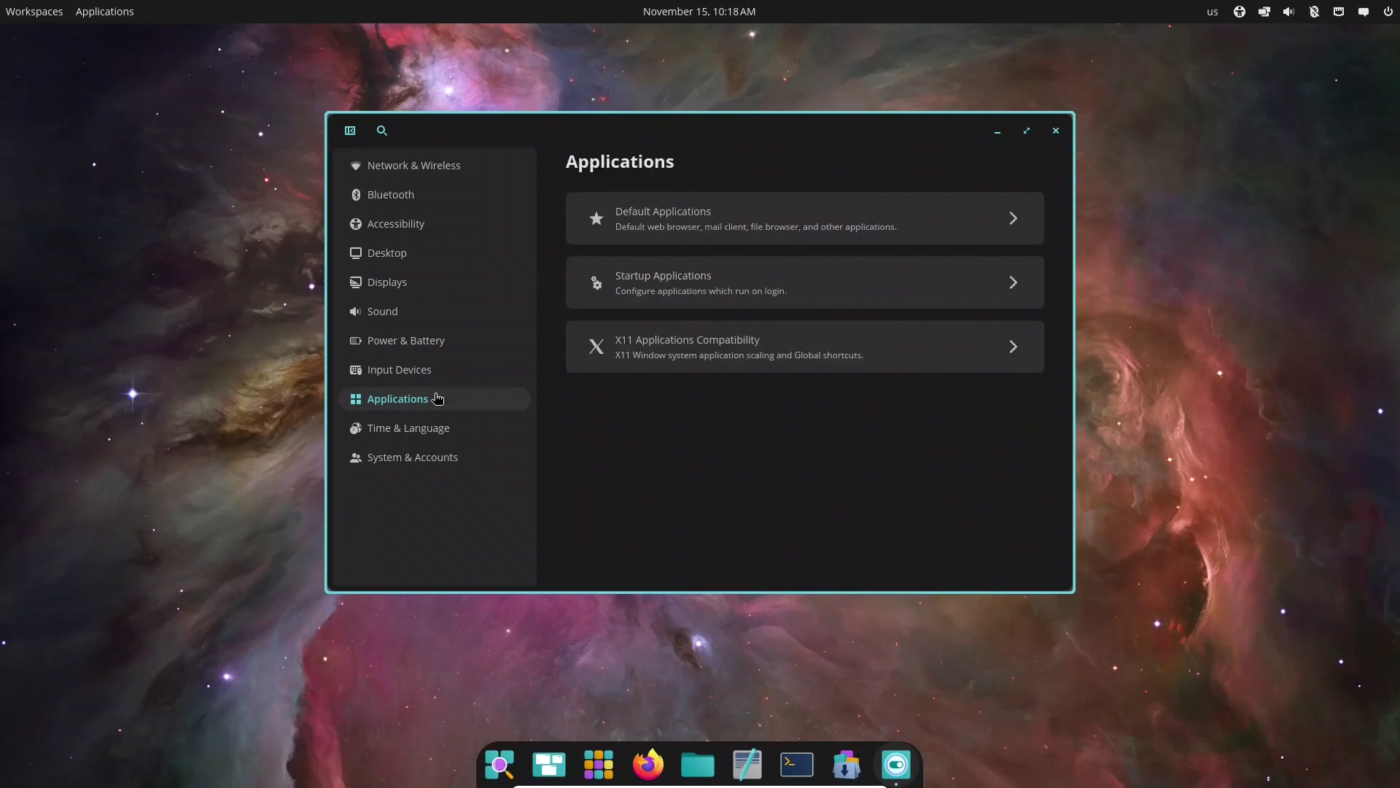
Check the Date & Time and Region & Language pages under Time & Language.
{"action": "left_click", "coordinate": [421, 431]}
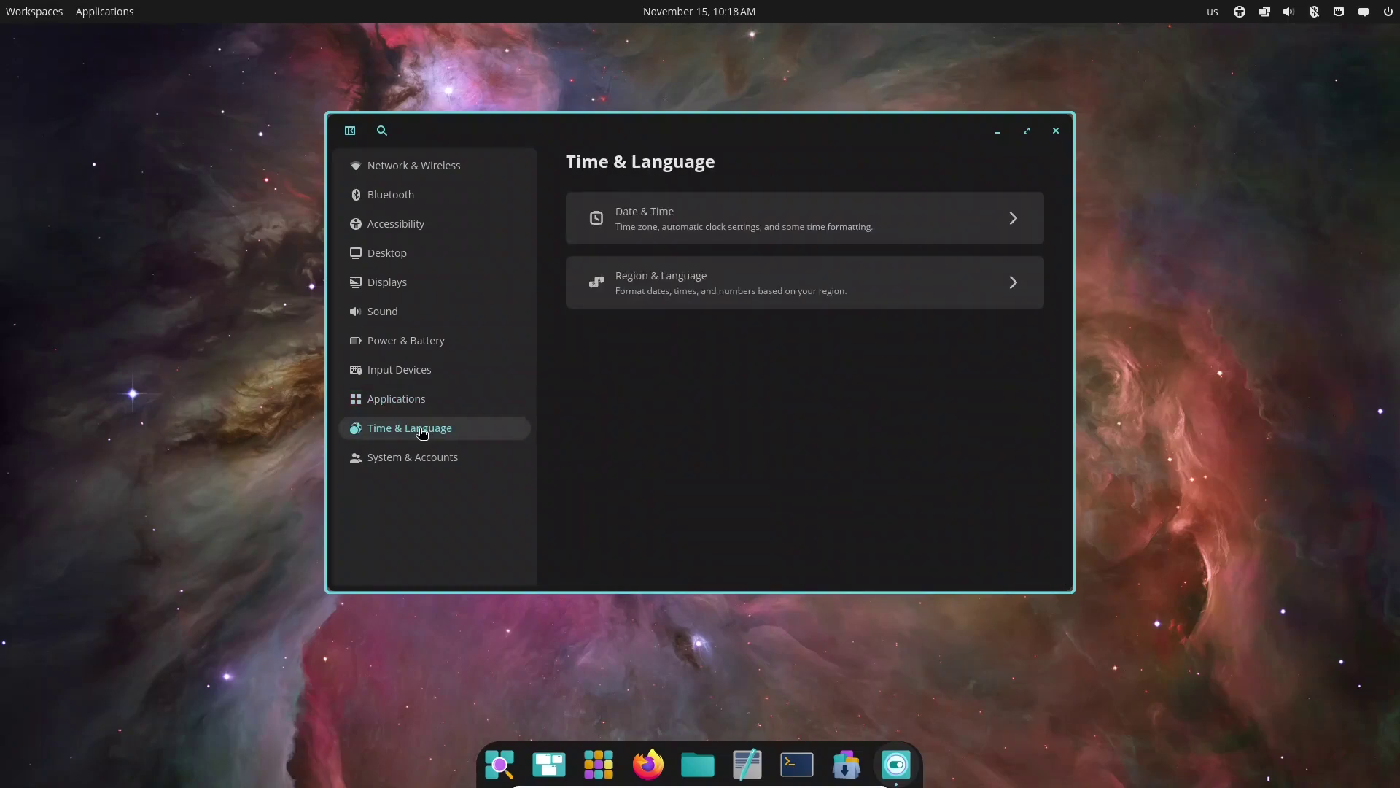
{"action": "left_click", "coordinate": [691, 232]}
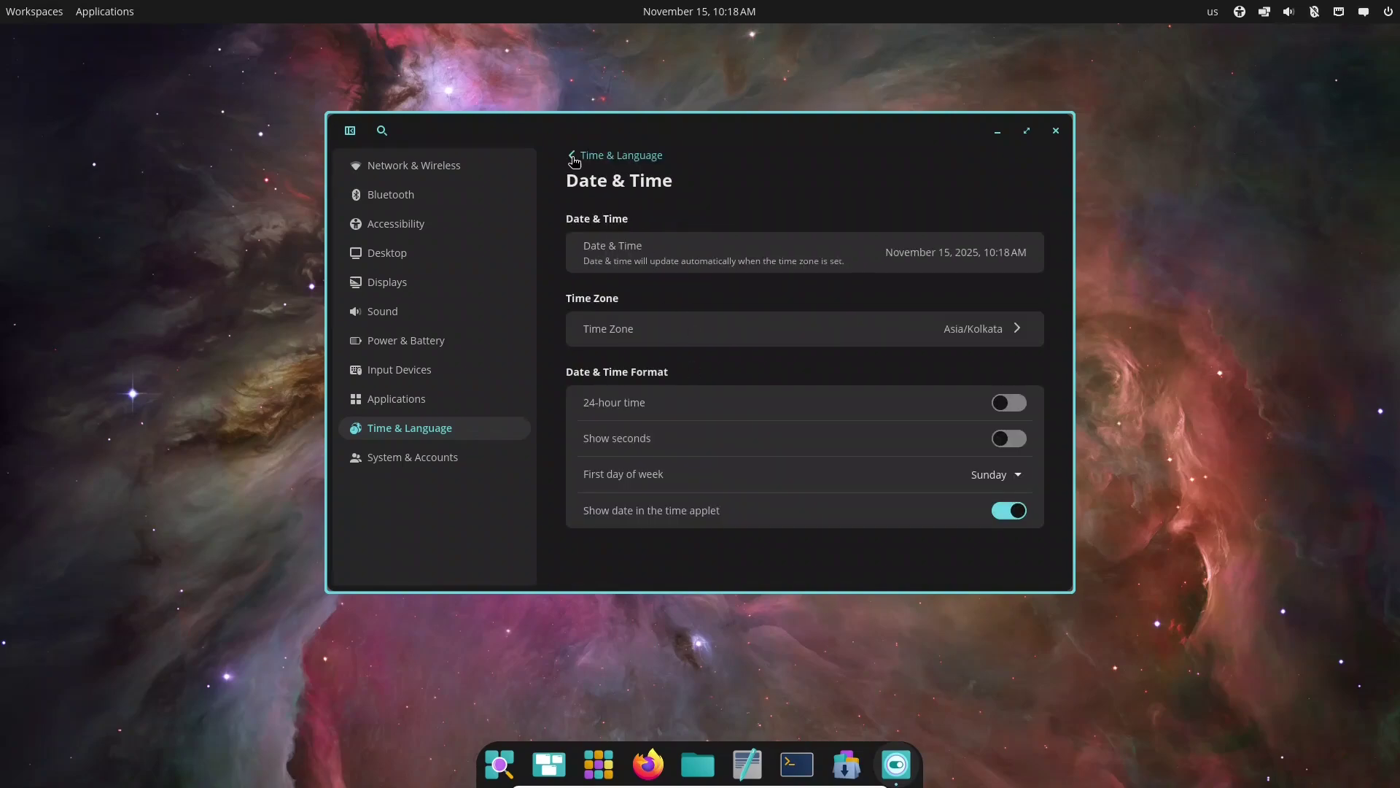
{"action": "left_click", "coordinate": [574, 160]}
{"action": "left_click", "coordinate": [689, 280]}
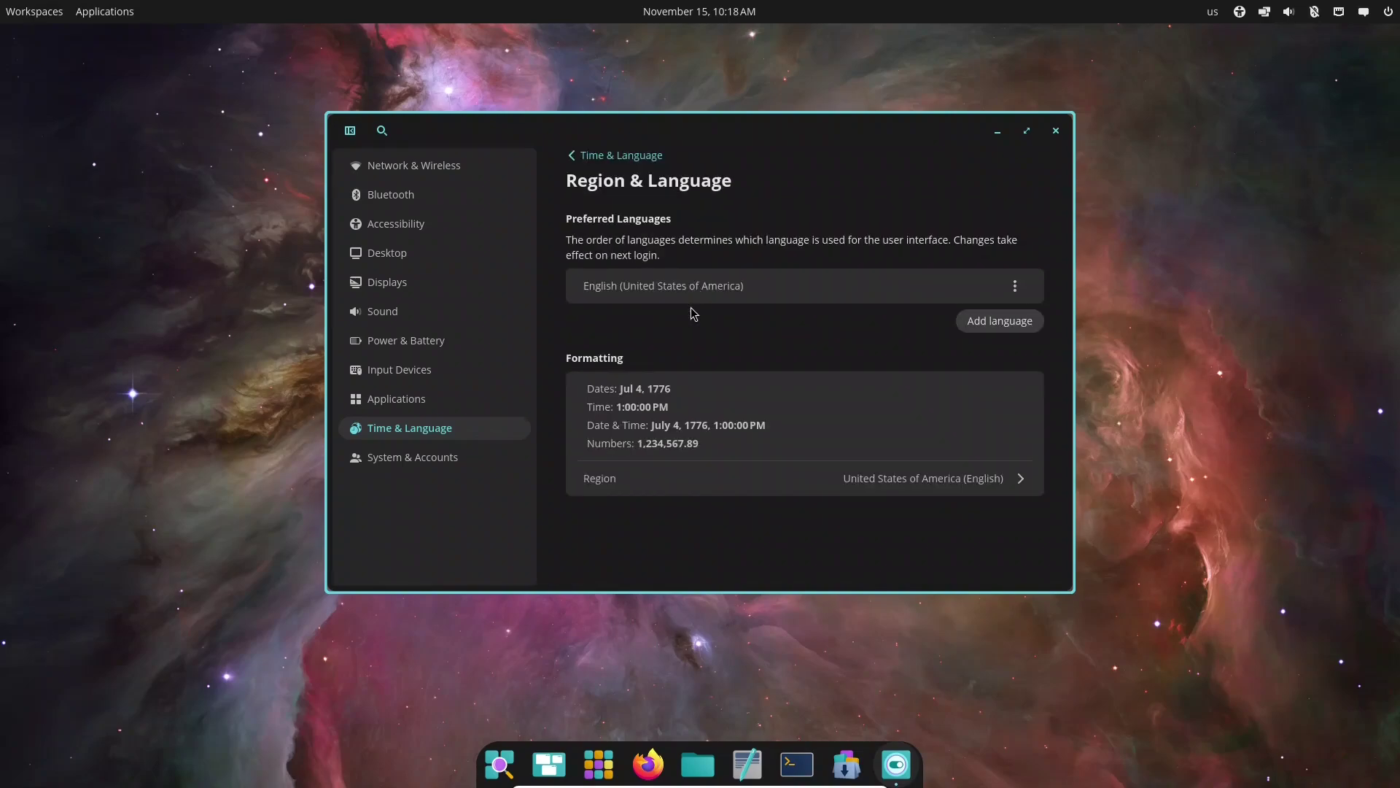
{"action": "left_click", "coordinate": [577, 157]}
In System & Accounts, view the Users page and the About device details.
{"action": "left_click", "coordinate": [414, 457]}
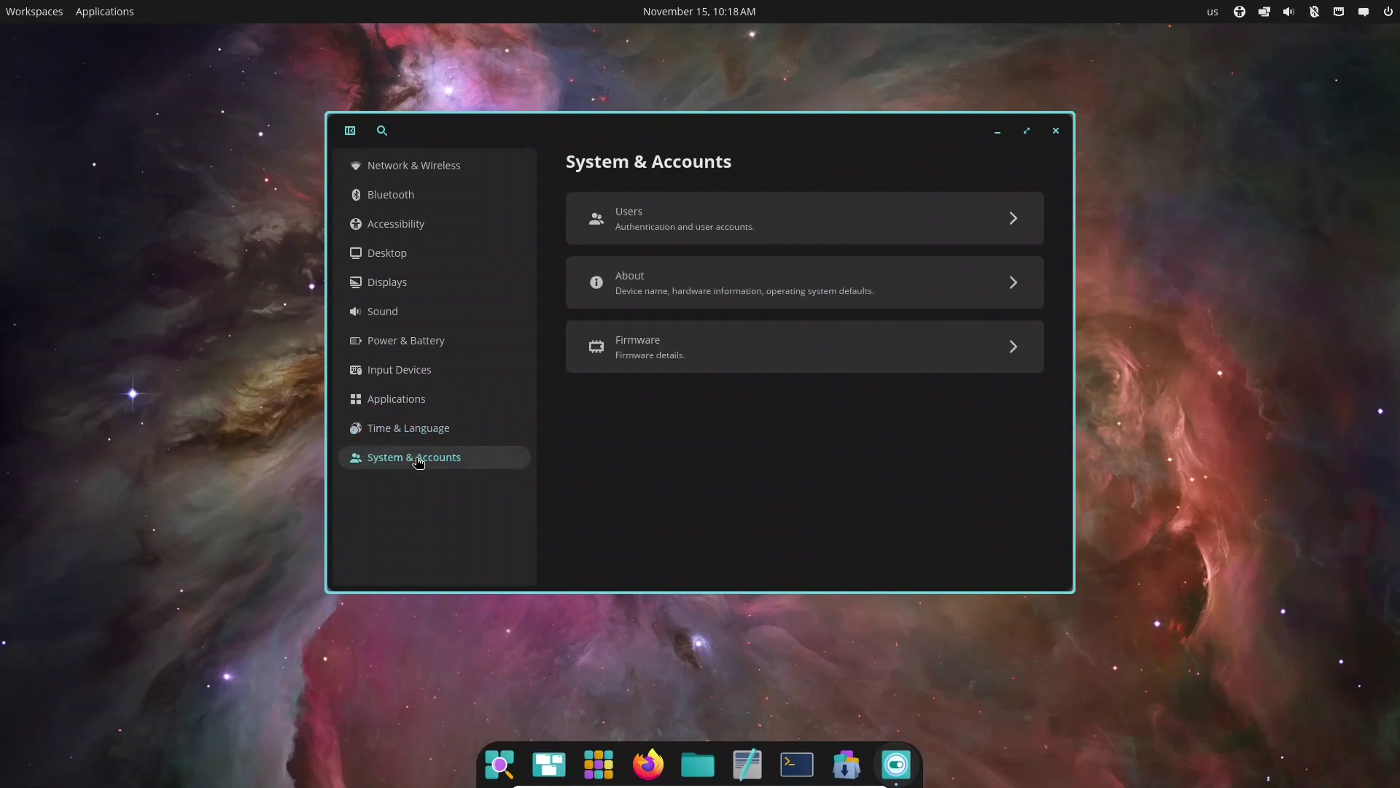
{"action": "left_click", "coordinate": [683, 230]}
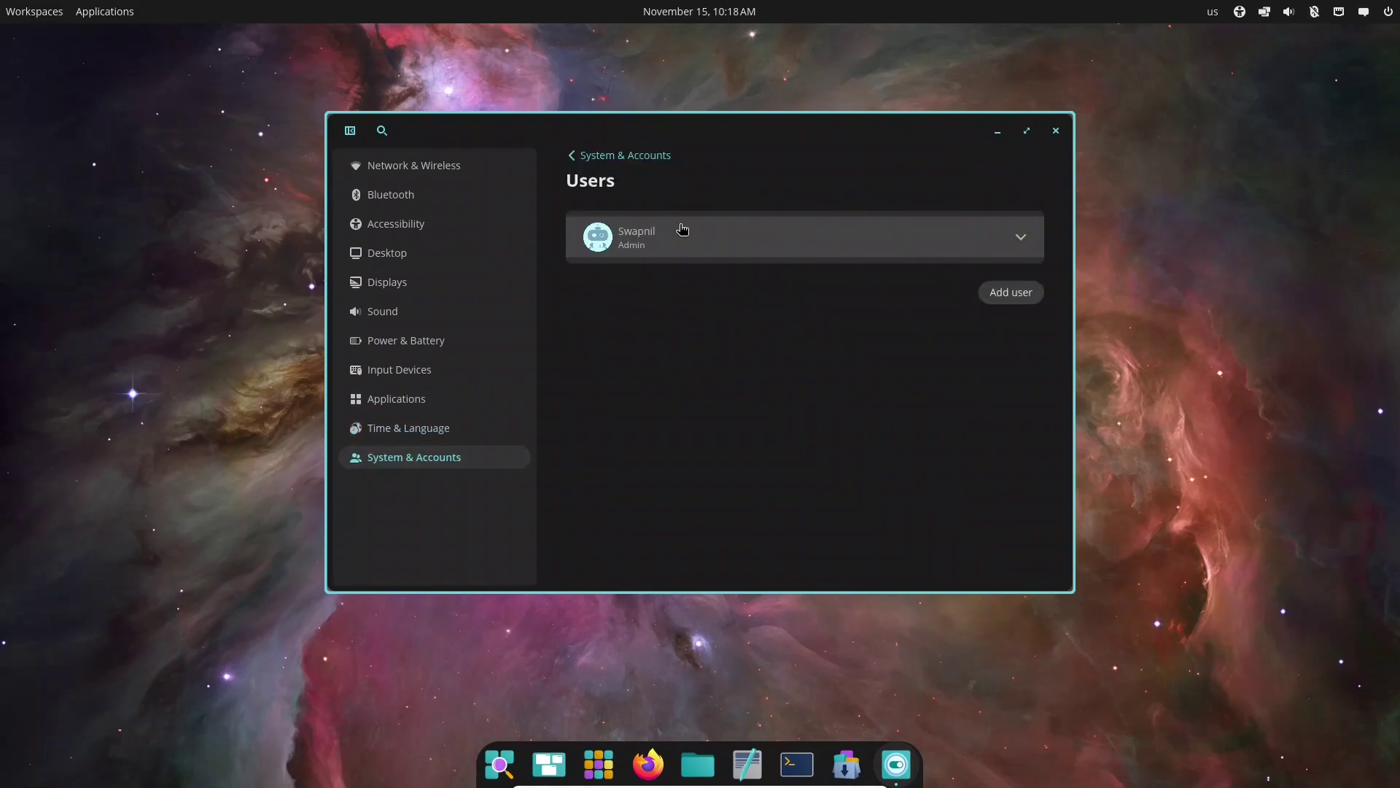
{"action": "left_click", "coordinate": [581, 159]}
{"action": "left_click", "coordinate": [662, 277]}
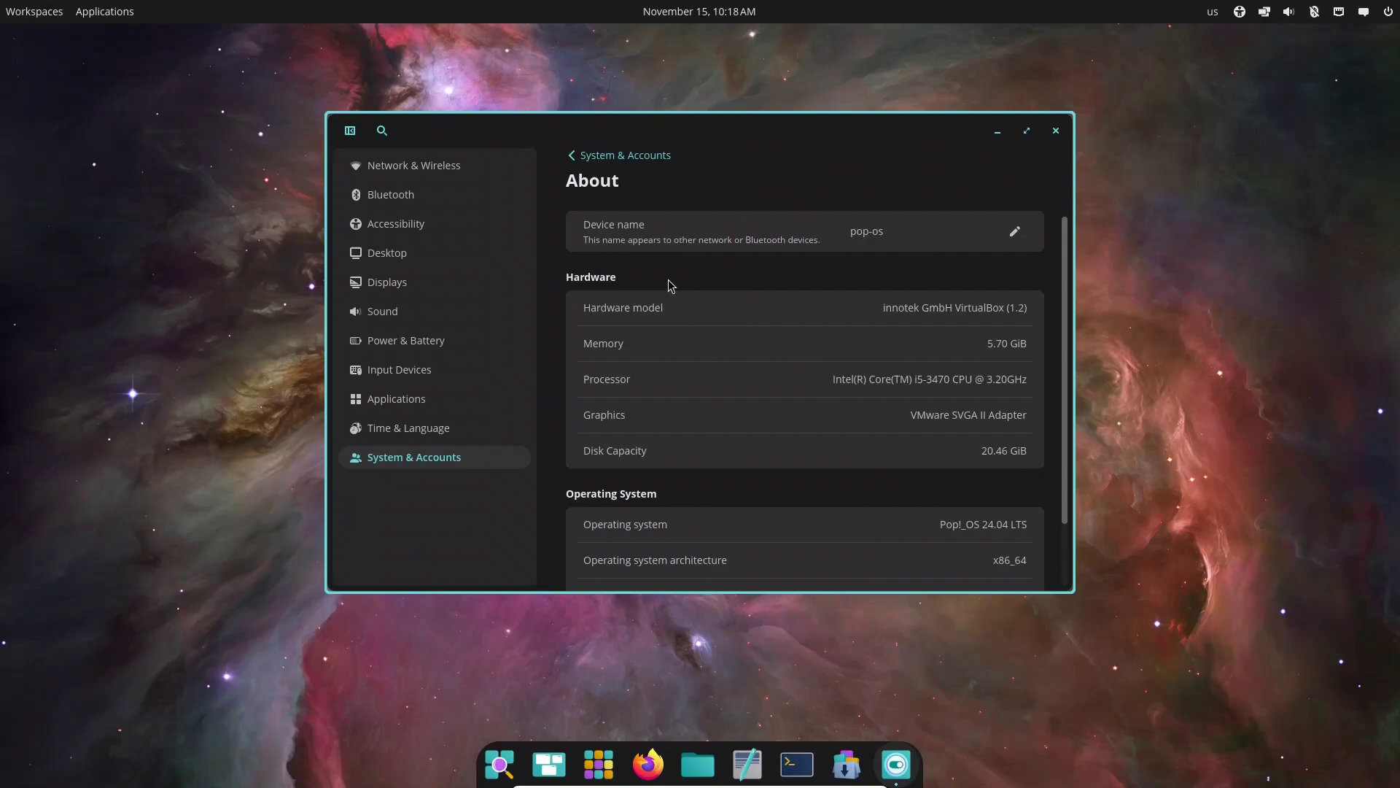
{"action": "scroll", "coordinate": [767, 351], "scroll_direction": "down", "scroll_amount": 2}
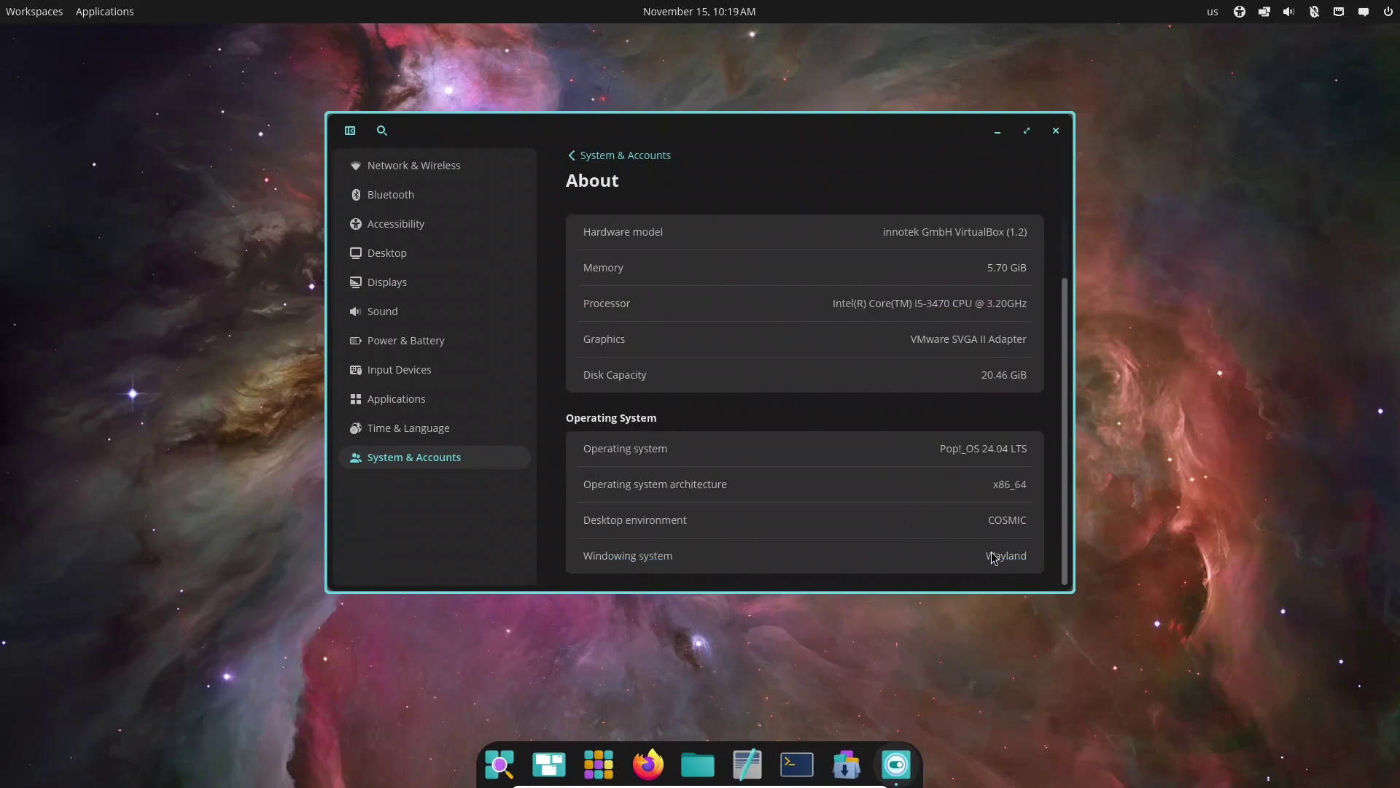
{"action": "left_click", "coordinate": [620, 156]}
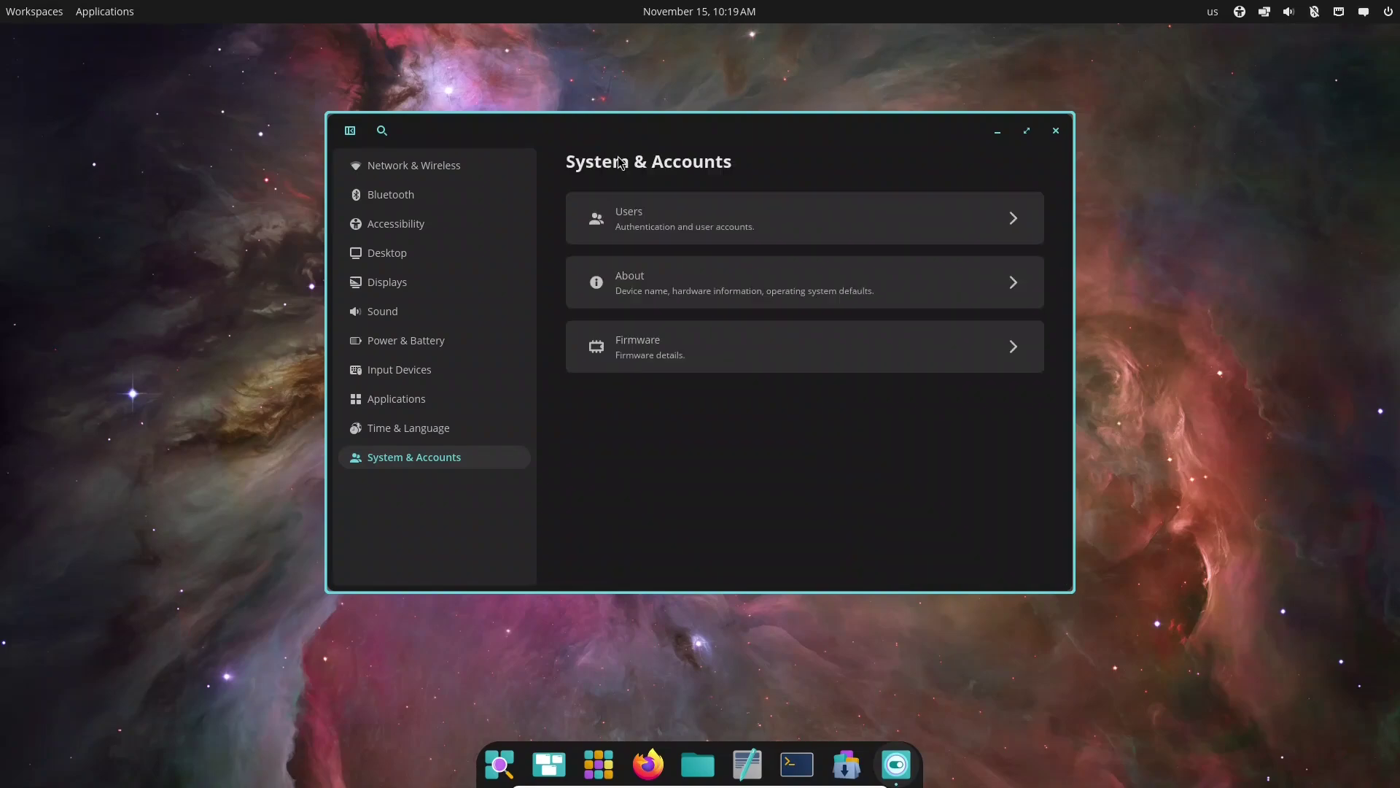
Revisit About, then view the empty Firmware page and return to System & Accounts.
{"action": "left_click", "coordinate": [636, 290]}
{"action": "scroll", "coordinate": [646, 293], "scroll_direction": "down", "scroll_amount": 2}
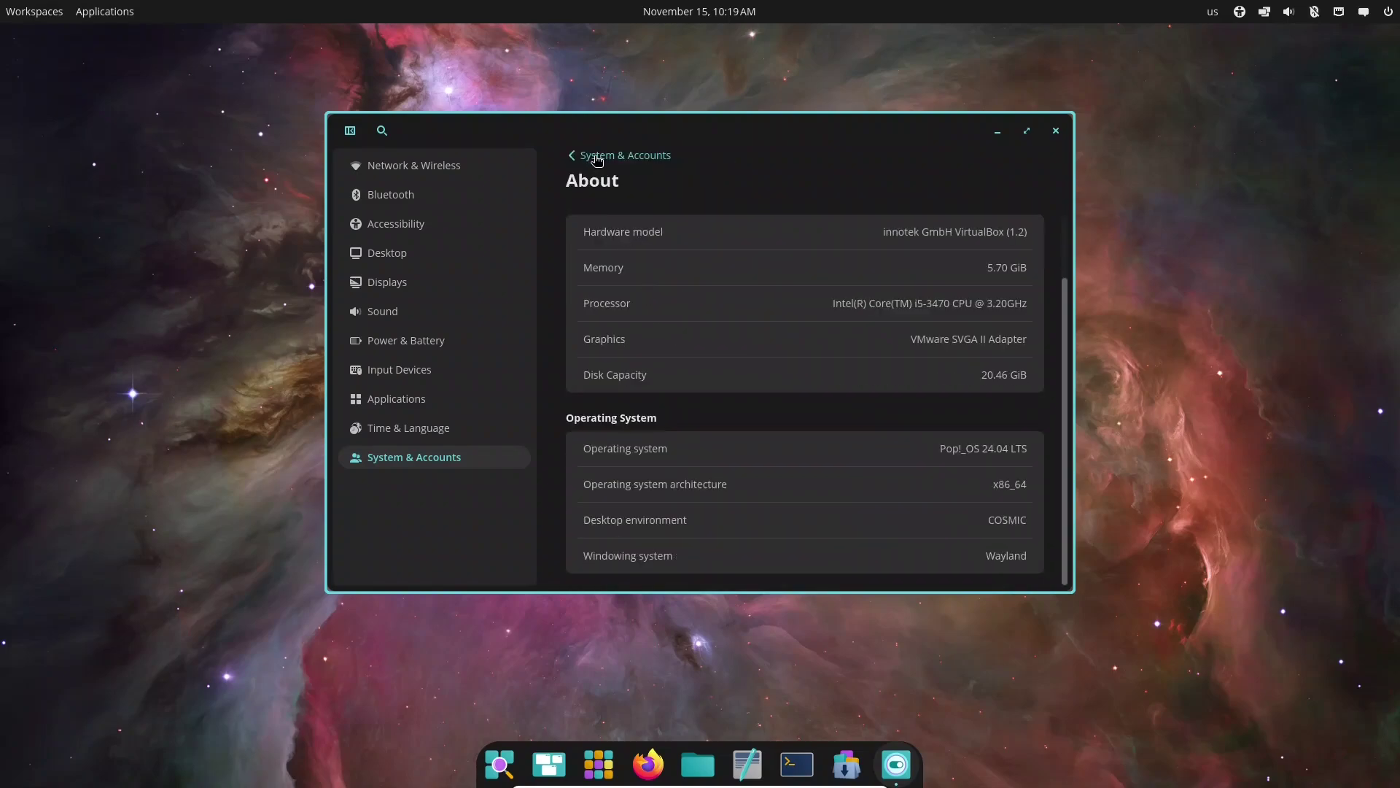
{"action": "left_click", "coordinate": [597, 158]}
{"action": "left_click", "coordinate": [666, 341]}
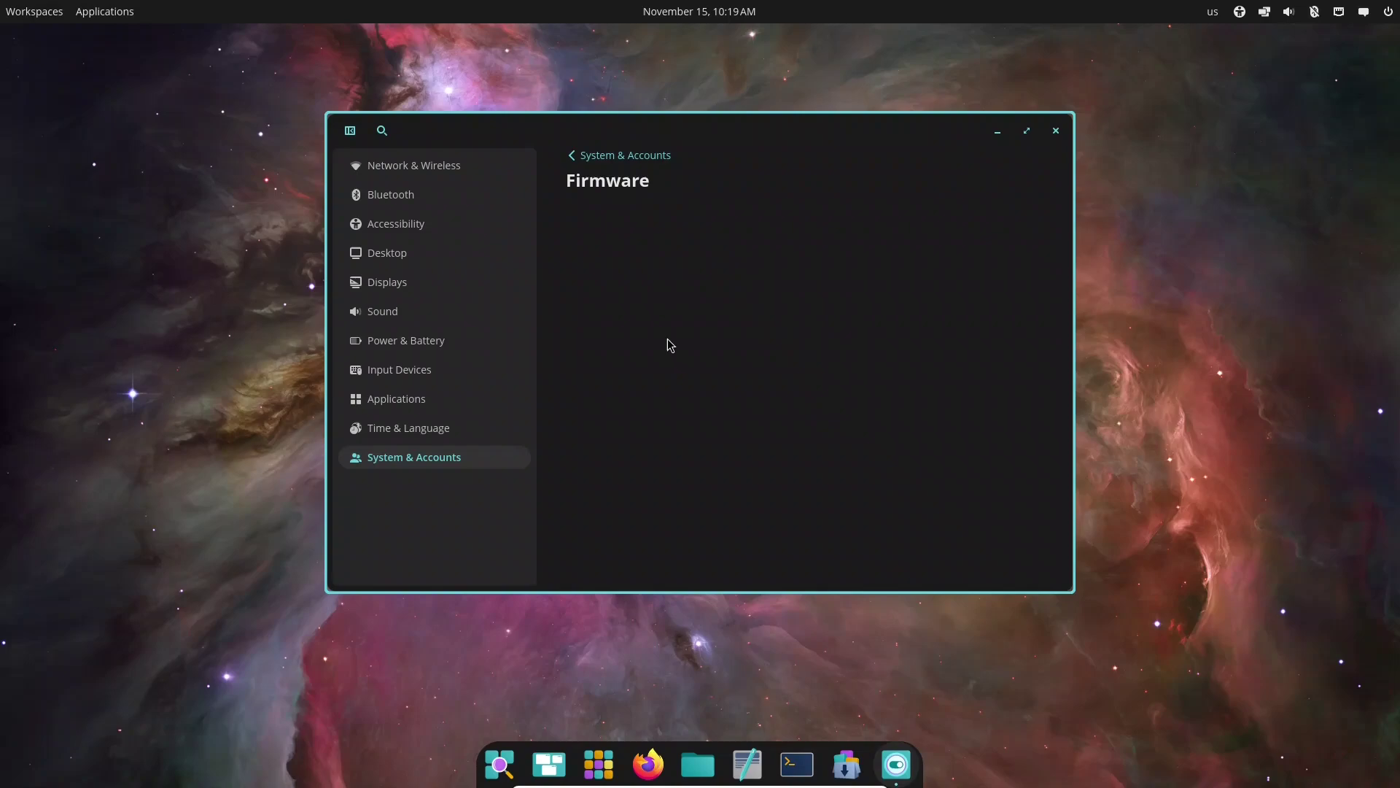
{"action": "left_click", "coordinate": [574, 157]}
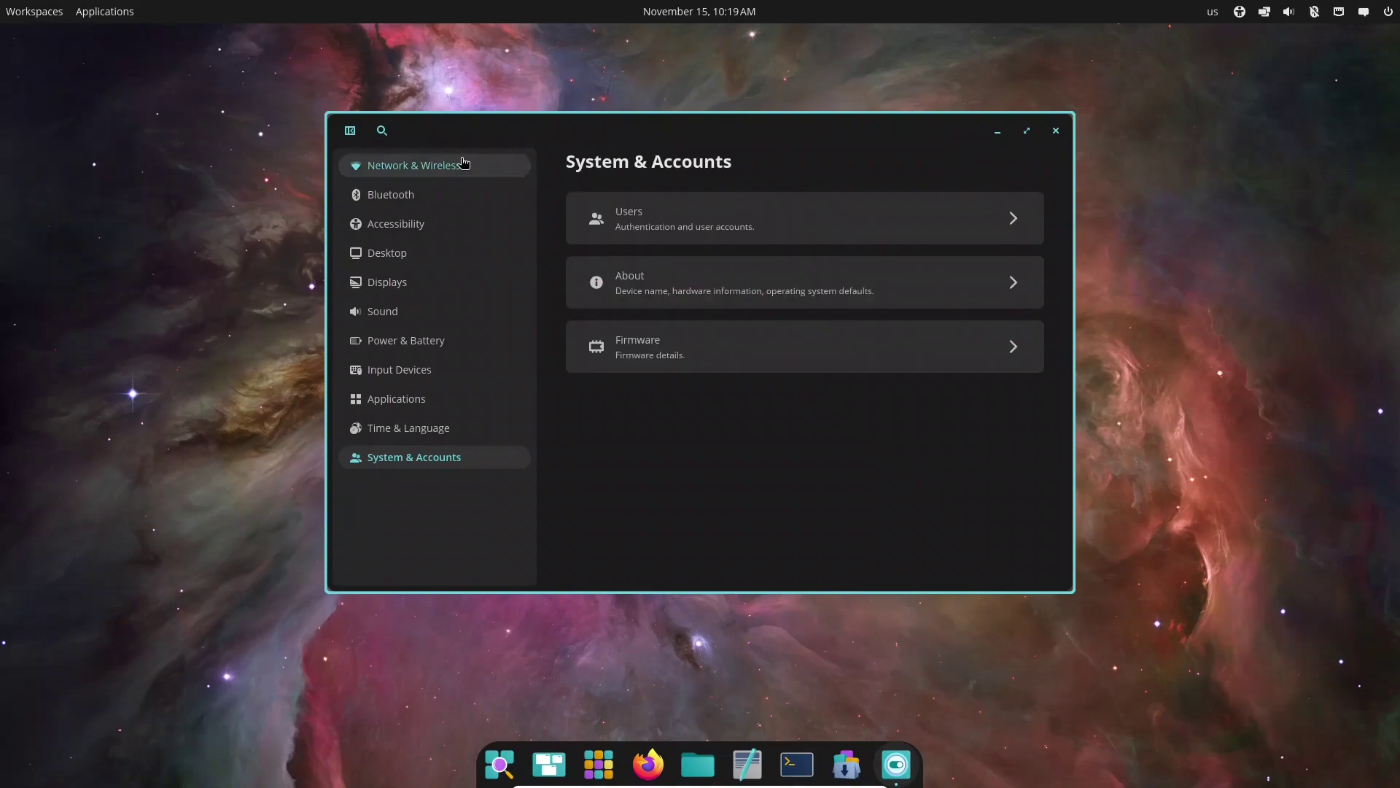
{"action": "left_click", "coordinate": [1055, 131]}
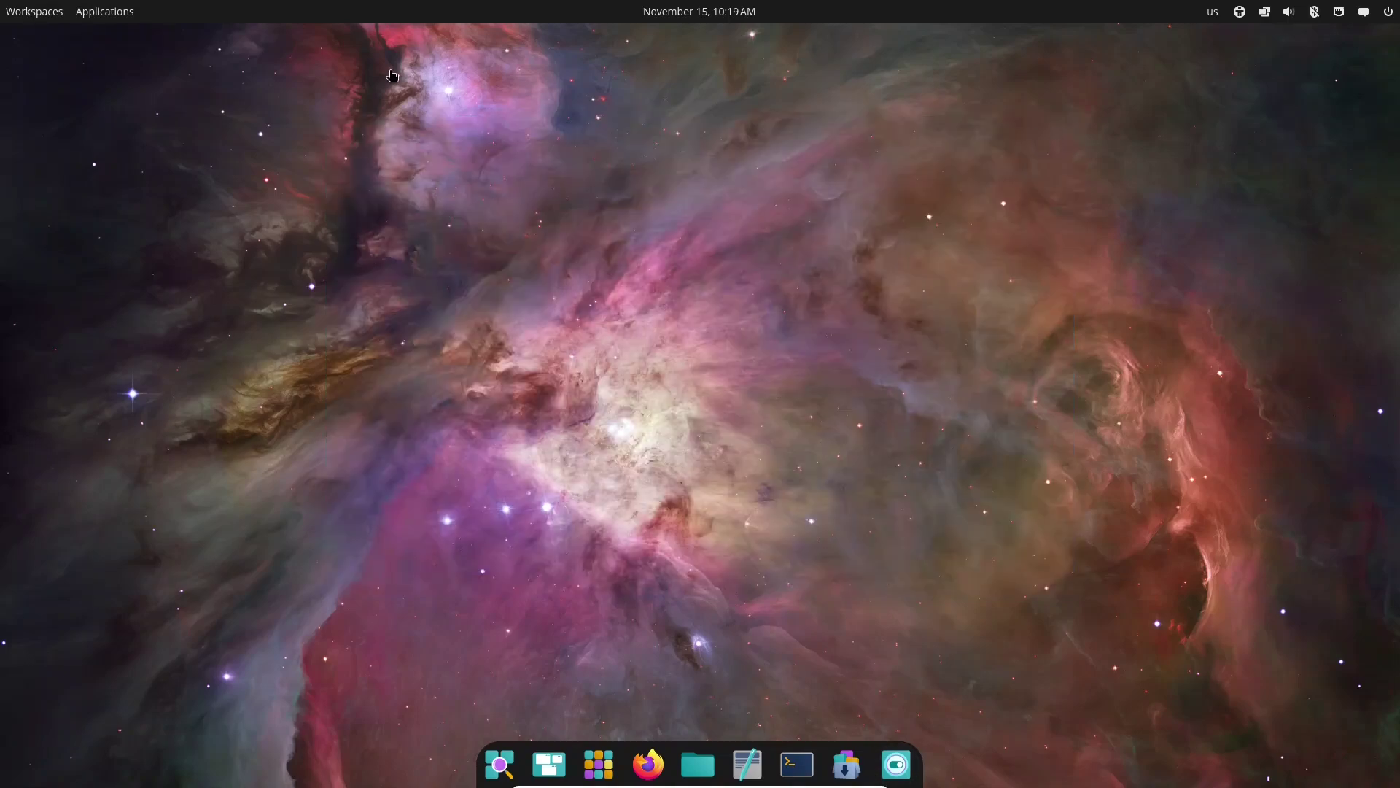
{"action": "left_click", "coordinate": [115, 18]}
{"action": "left_click", "coordinate": [705, 154]}
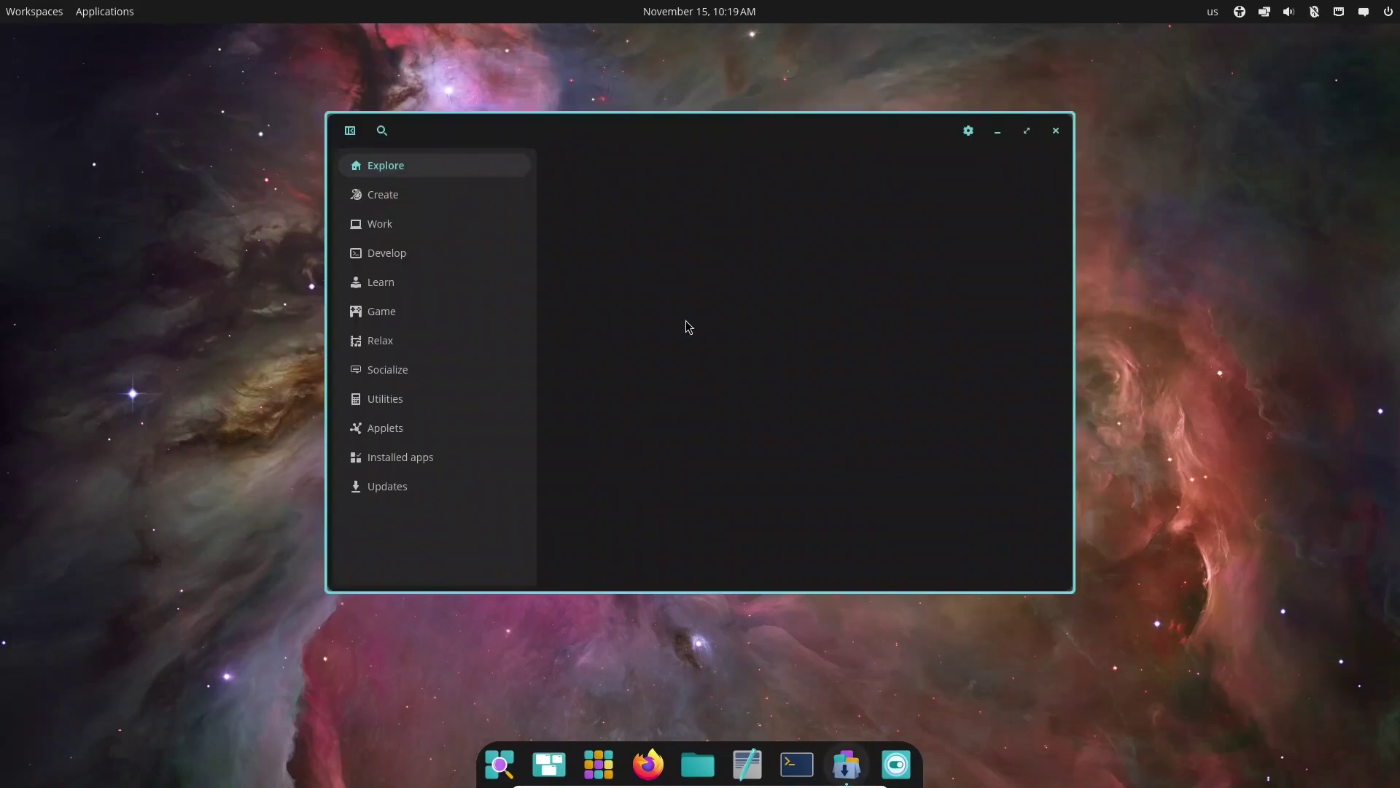
{"action": "left_click", "coordinate": [386, 198]}
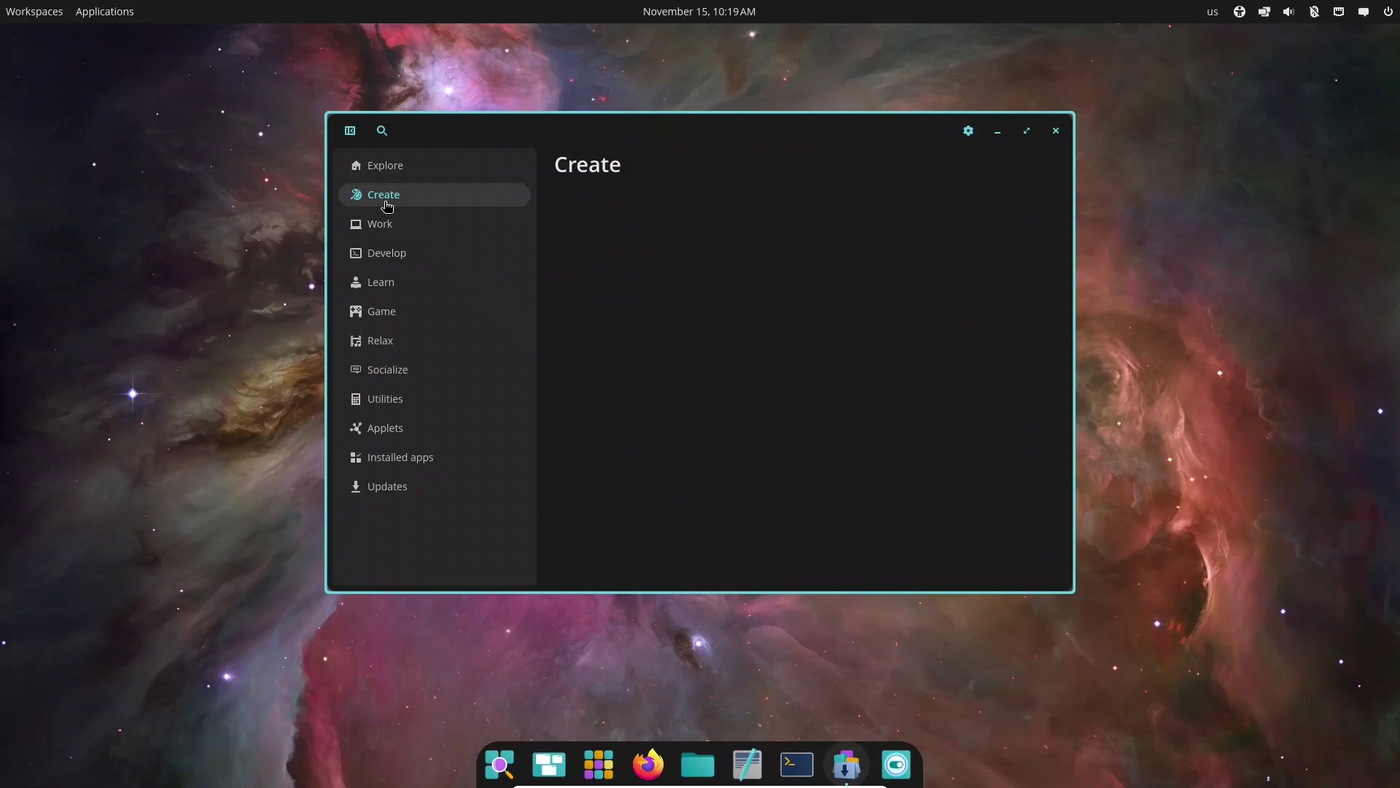
{"action": "left_click", "coordinate": [386, 226]}
{"action": "left_click", "coordinate": [389, 252]}
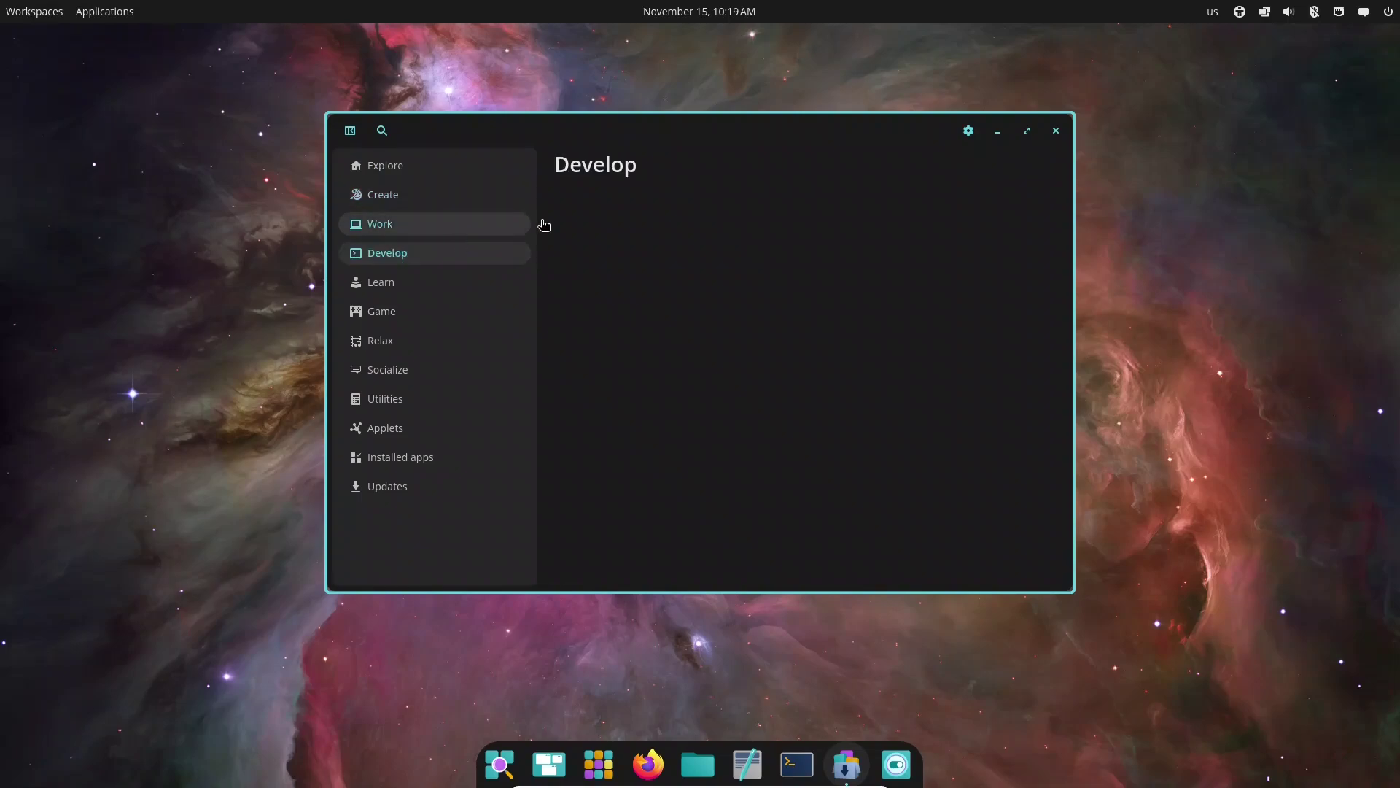
{"action": "left_click", "coordinate": [969, 132]}
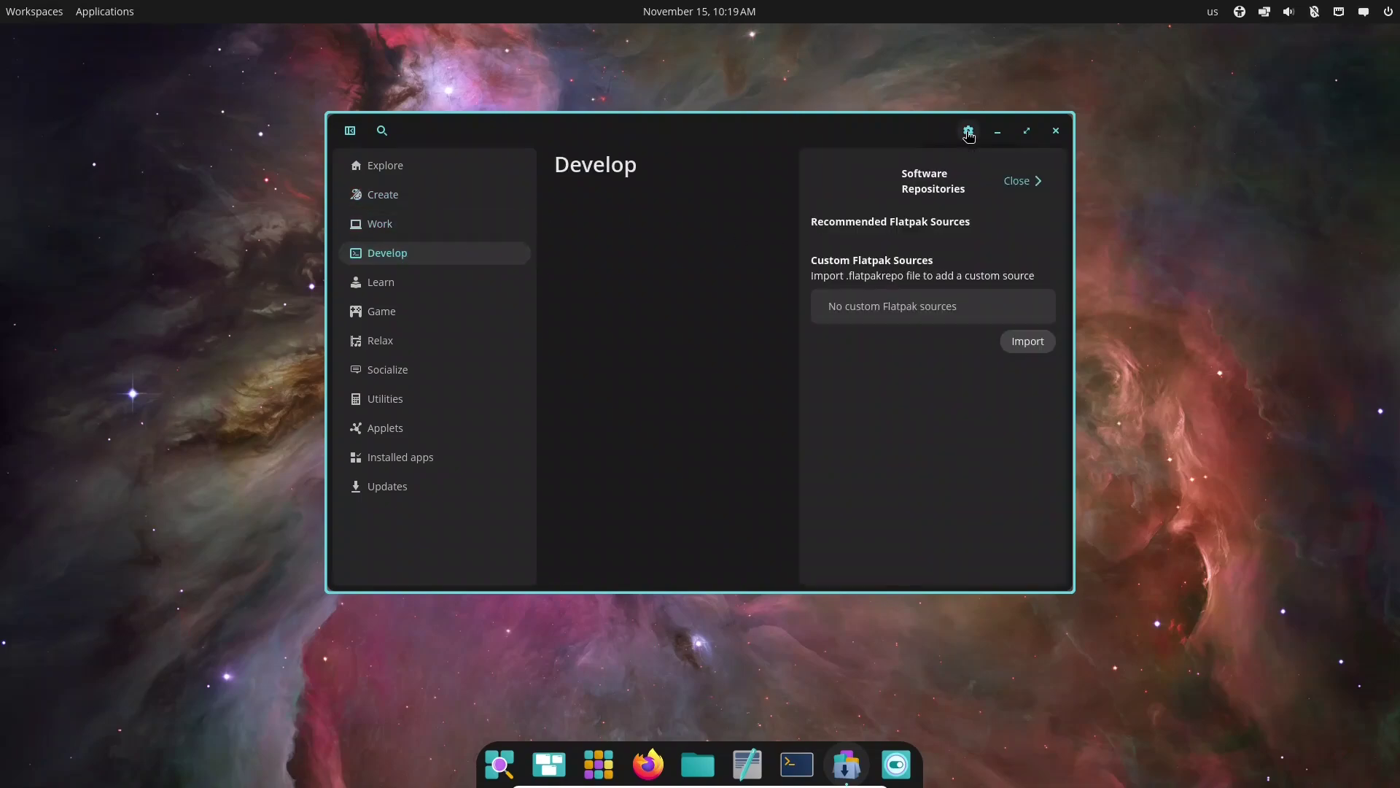
{"action": "left_click", "coordinate": [1027, 343]}
{"action": "left_click", "coordinate": [854, 396]}
{"action": "left_click", "coordinate": [1019, 183]}
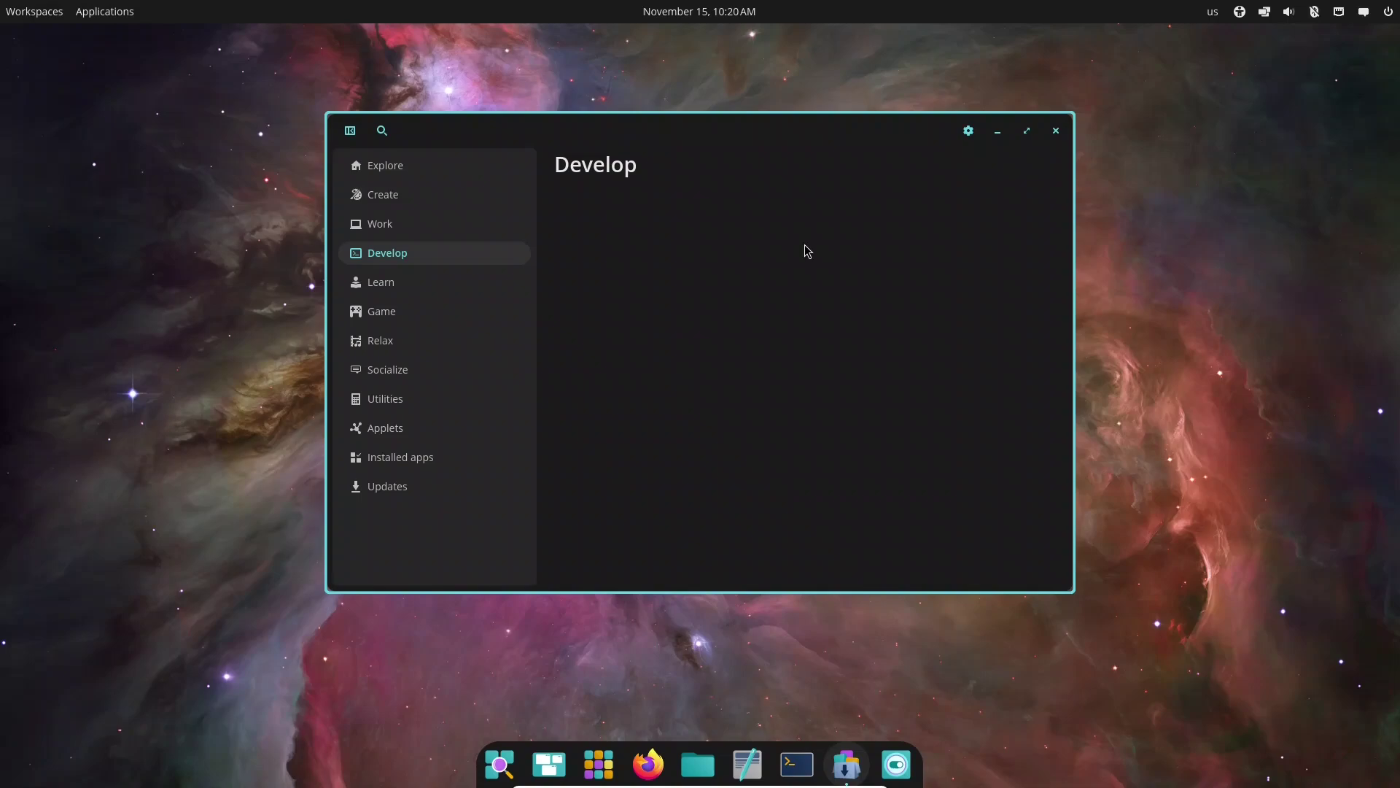
{"action": "left_click", "coordinate": [447, 458]}
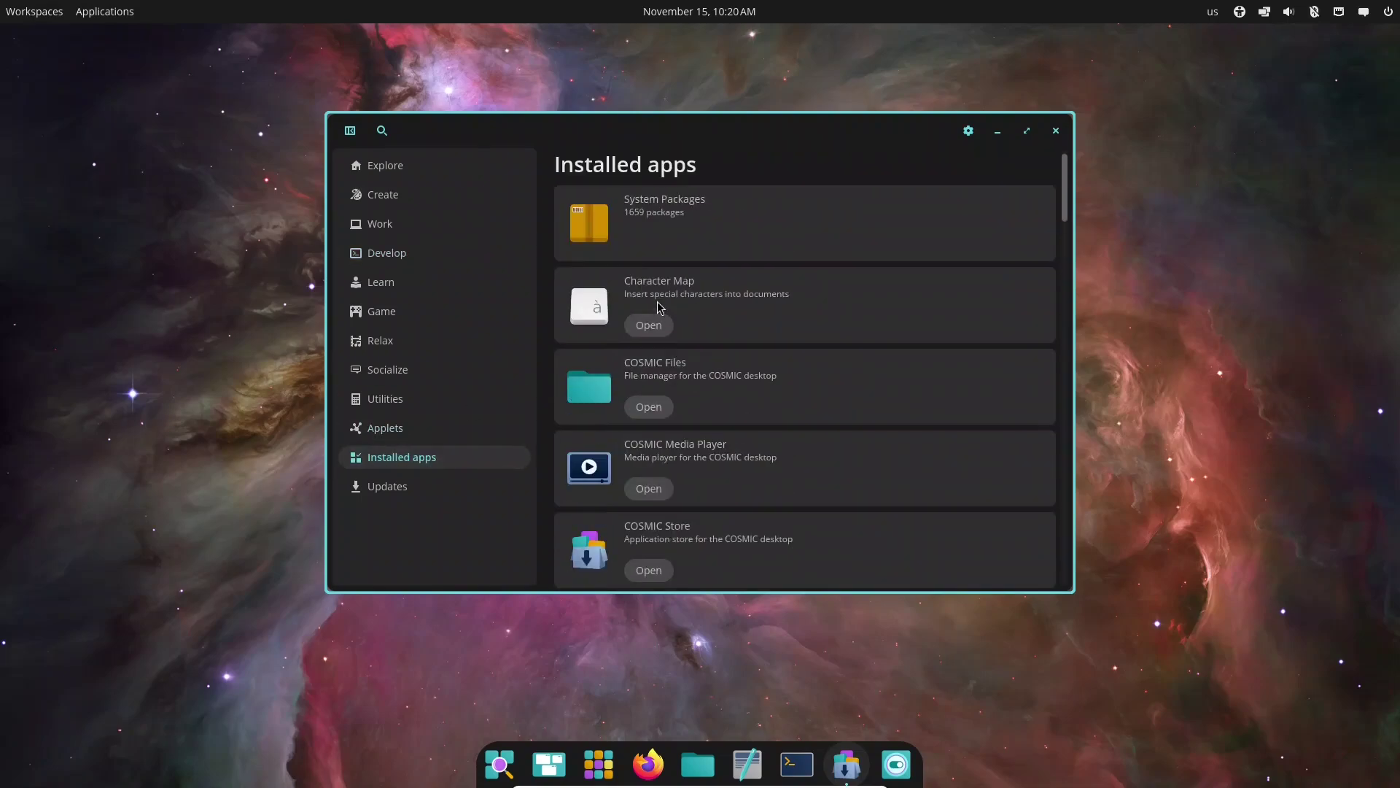
{"action": "scroll", "coordinate": [659, 305], "scroll_direction": "down", "scroll_amount": 10}
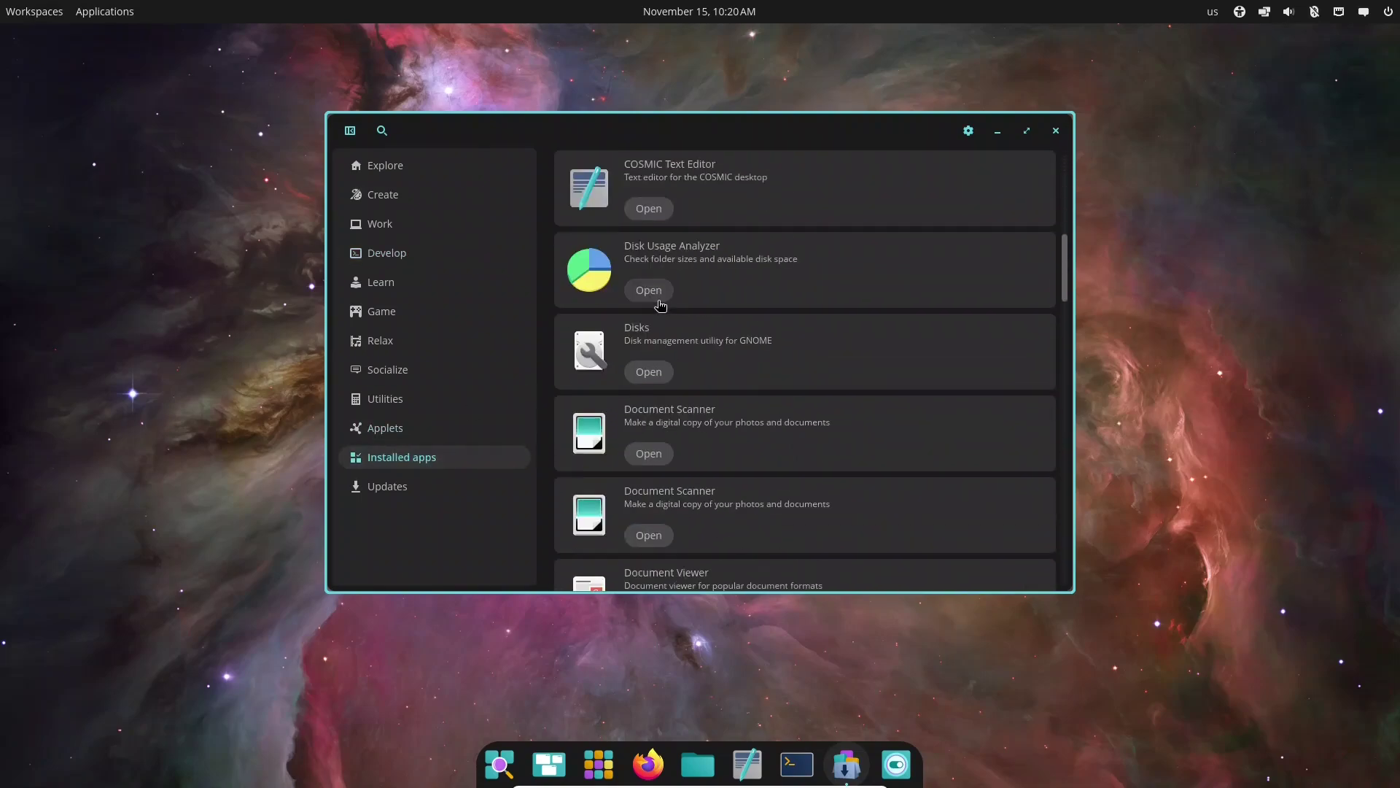
{"action": "scroll", "coordinate": [659, 305], "scroll_direction": "down", "scroll_amount": 12}
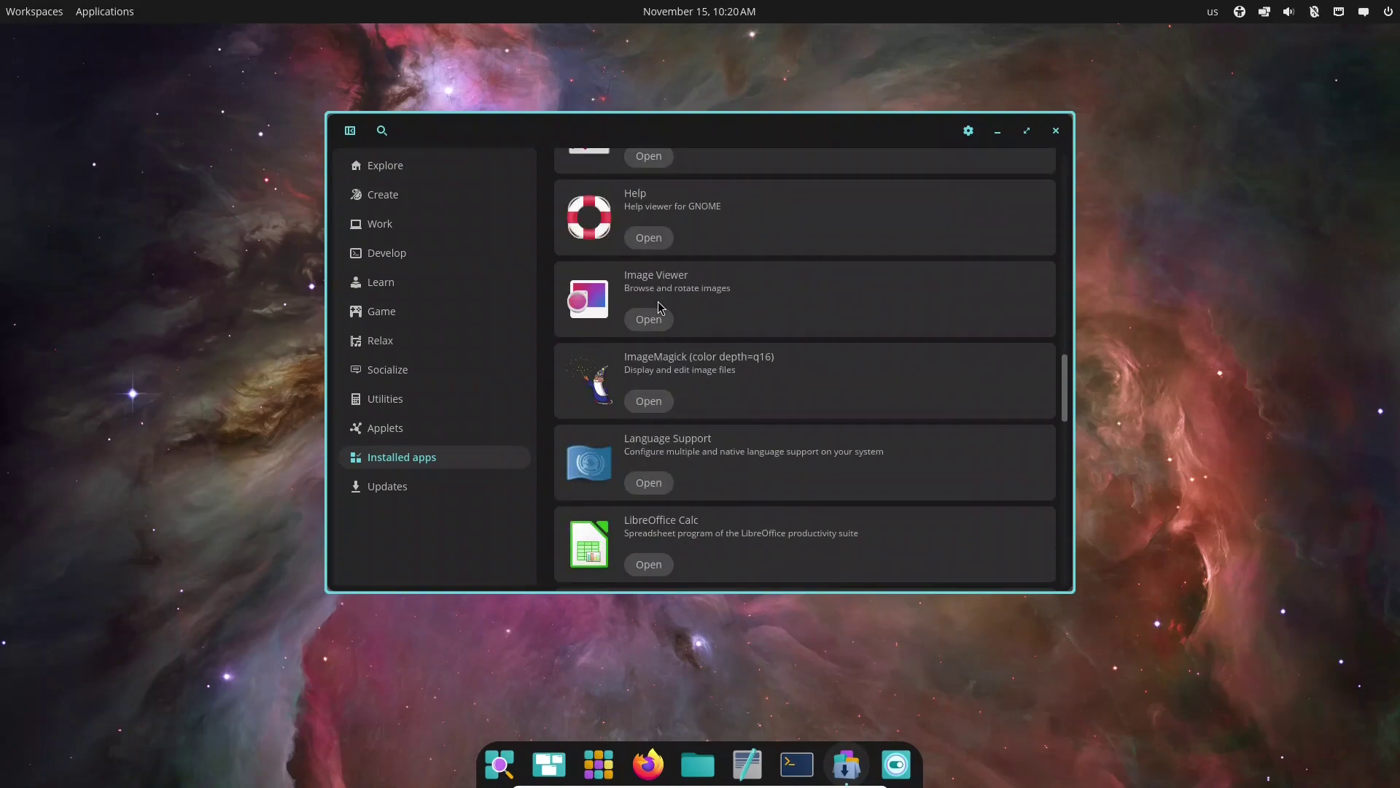
{"action": "scroll", "coordinate": [659, 305], "scroll_direction": "down", "scroll_amount": 10}
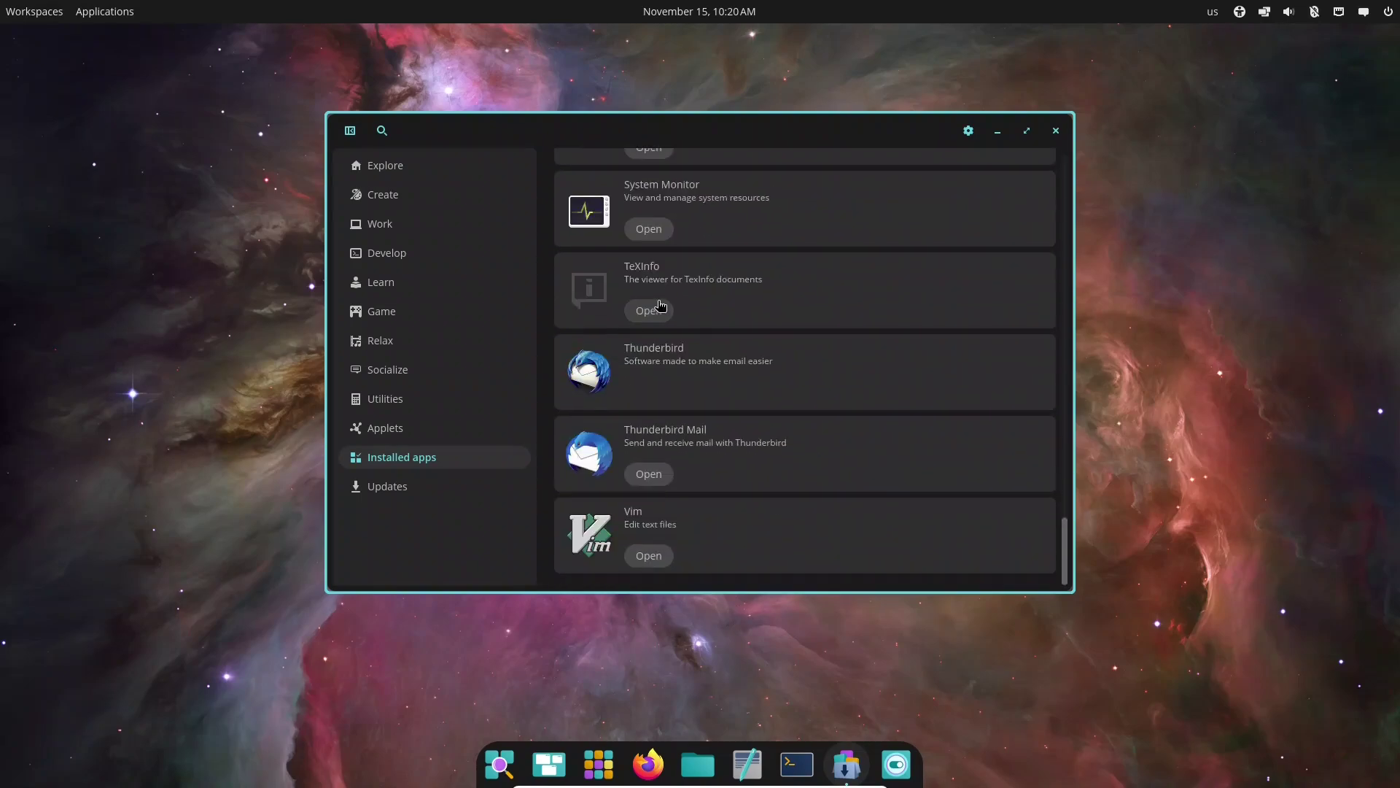
{"action": "left_click", "coordinate": [388, 230]}
{"action": "scroll", "coordinate": [733, 292], "scroll_direction": "down", "scroll_amount": 8}
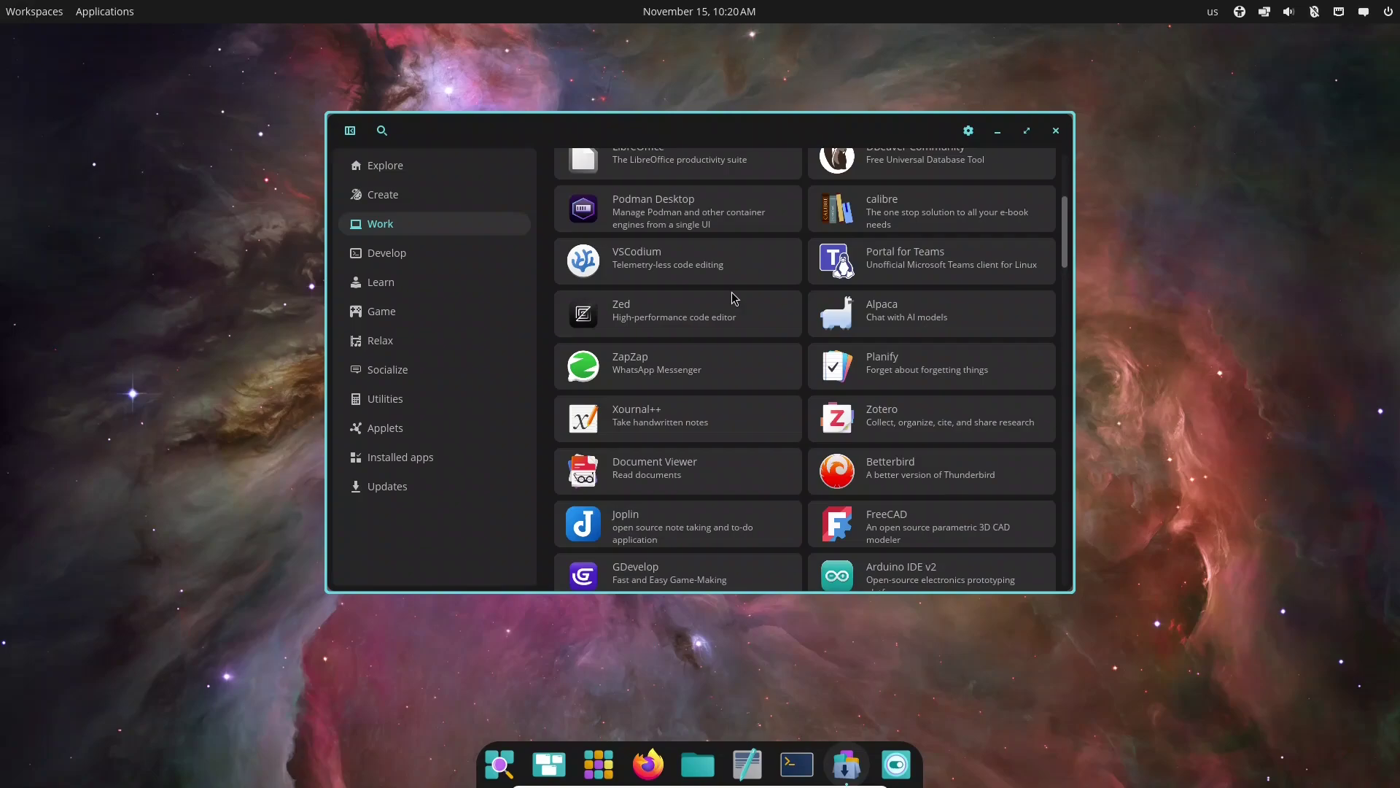
{"action": "scroll", "coordinate": [732, 292], "scroll_direction": "down", "scroll_amount": 15}
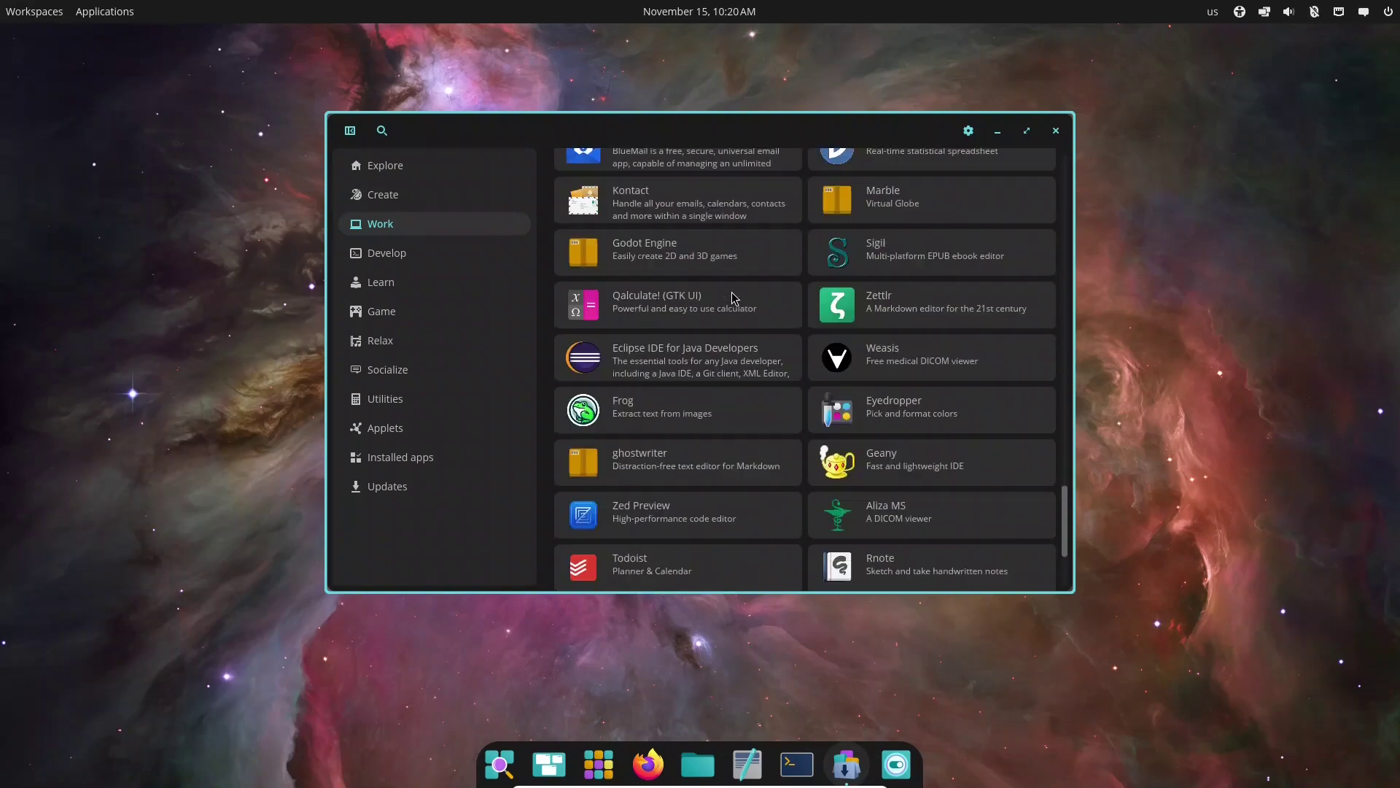
{"action": "left_click", "coordinate": [388, 255]}
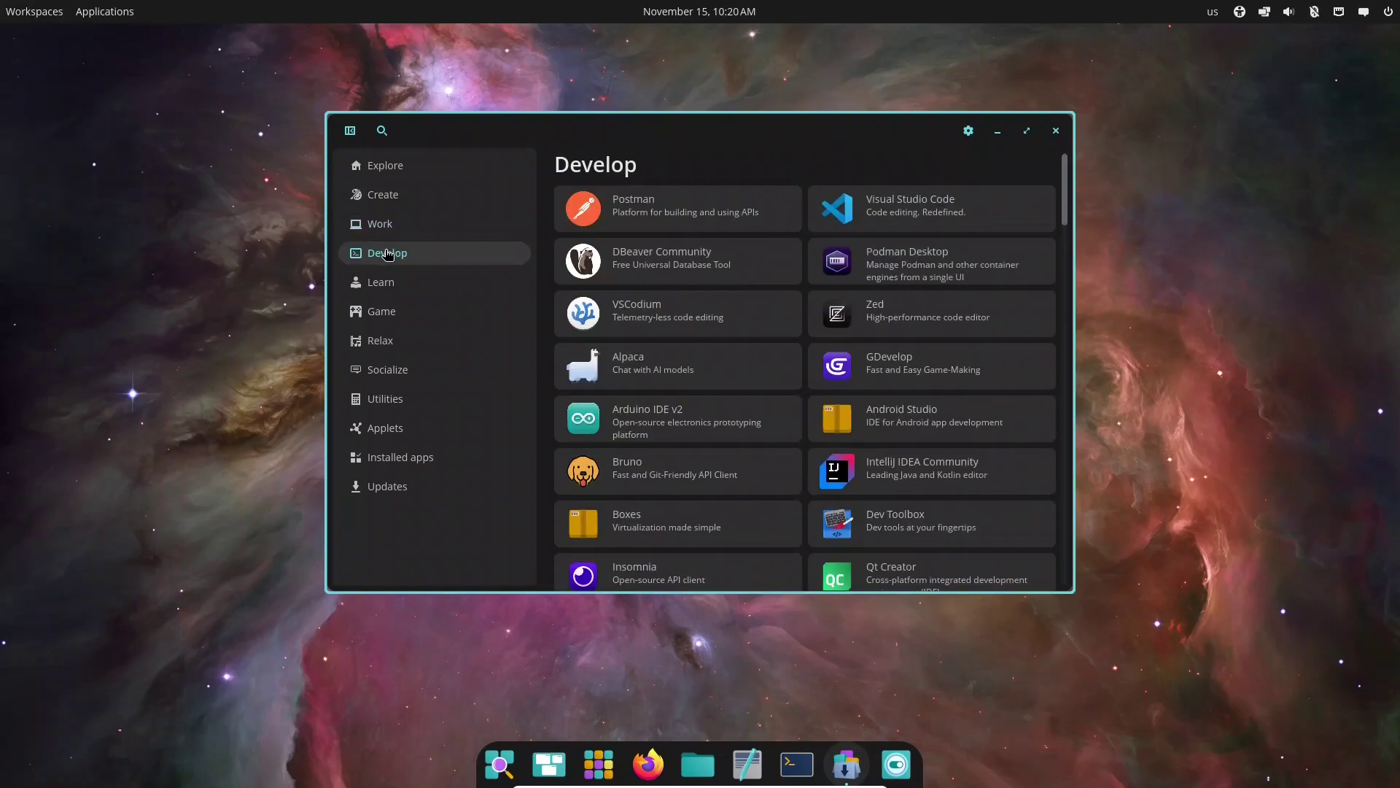
{"action": "left_click", "coordinate": [379, 288]}
{"action": "left_click", "coordinate": [384, 315]}
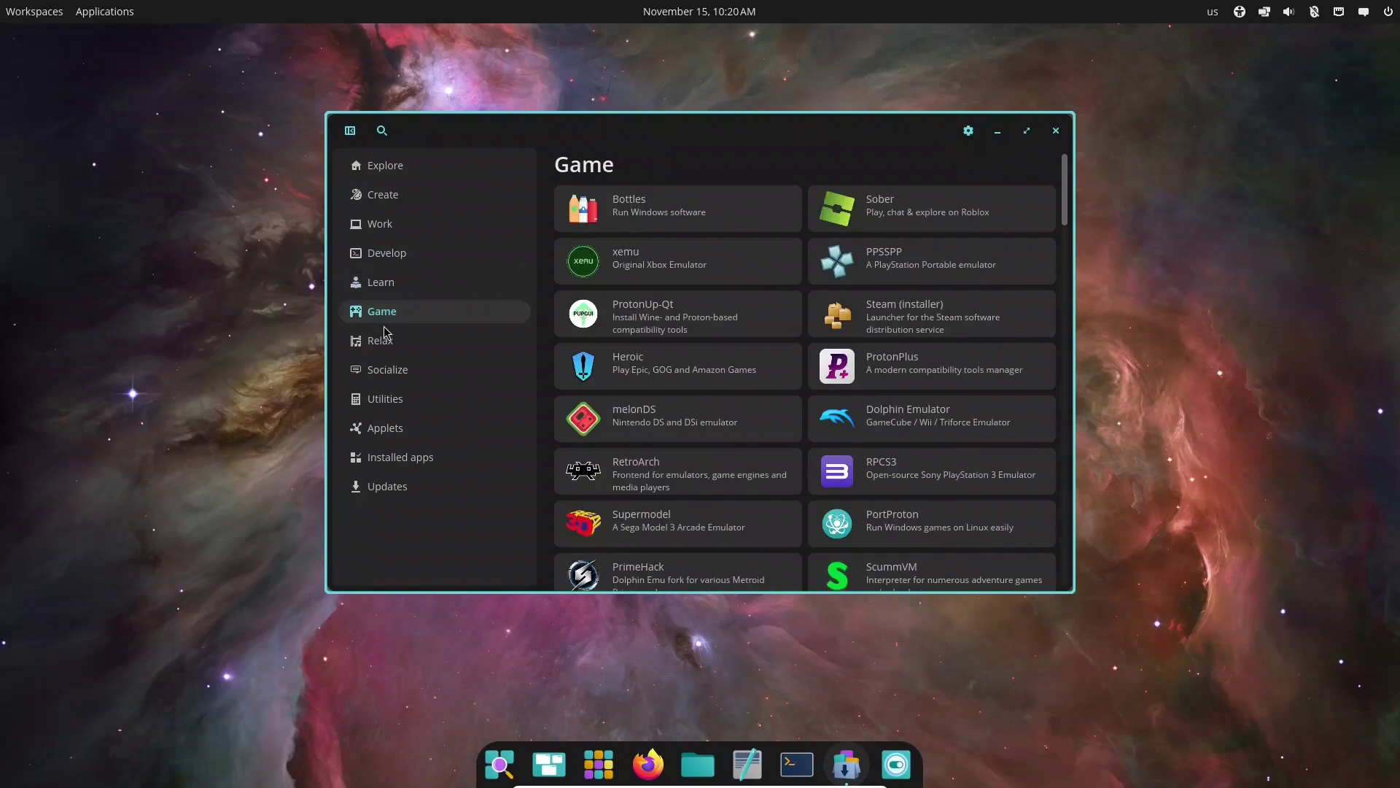
{"action": "left_click", "coordinate": [388, 341]}
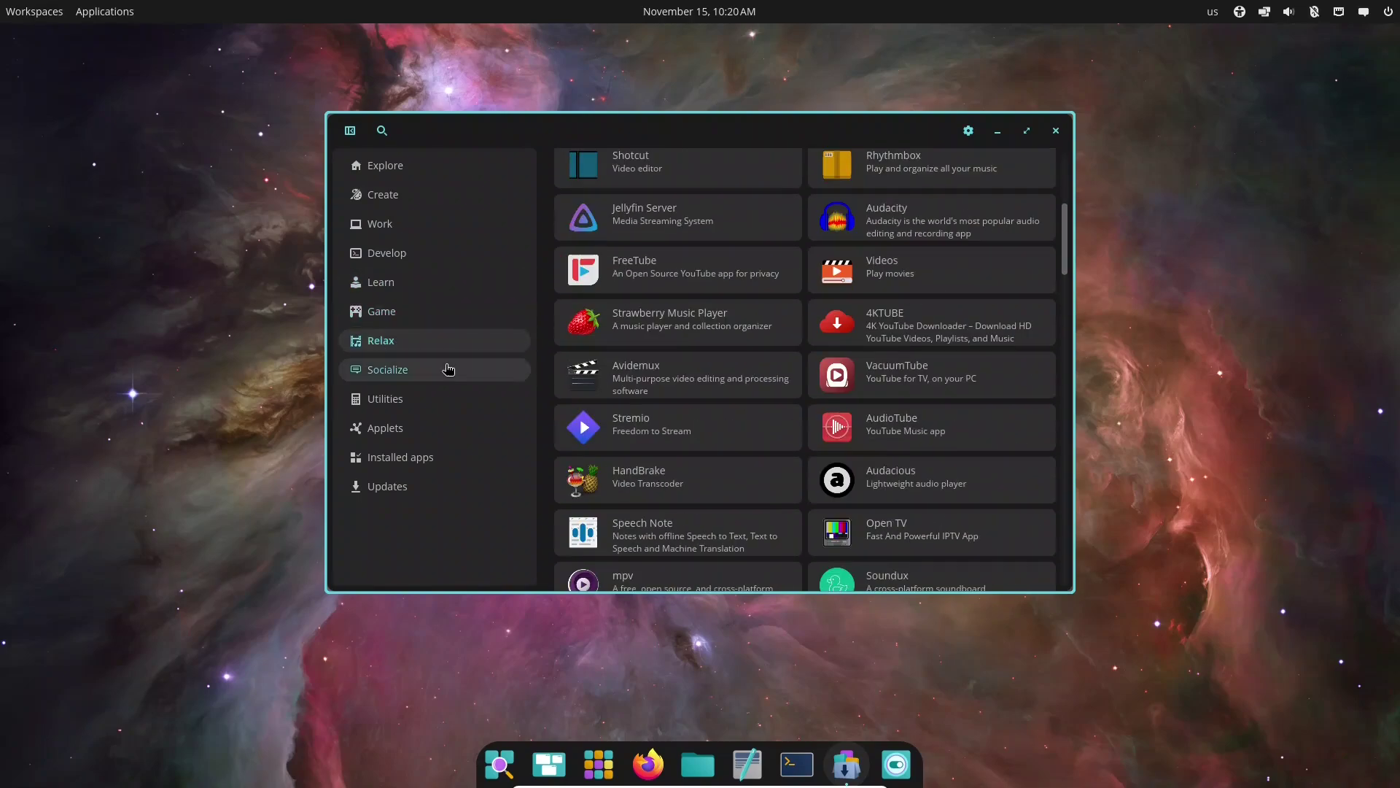
{"action": "left_click", "coordinate": [382, 371]}
{"action": "left_click", "coordinate": [393, 400]}
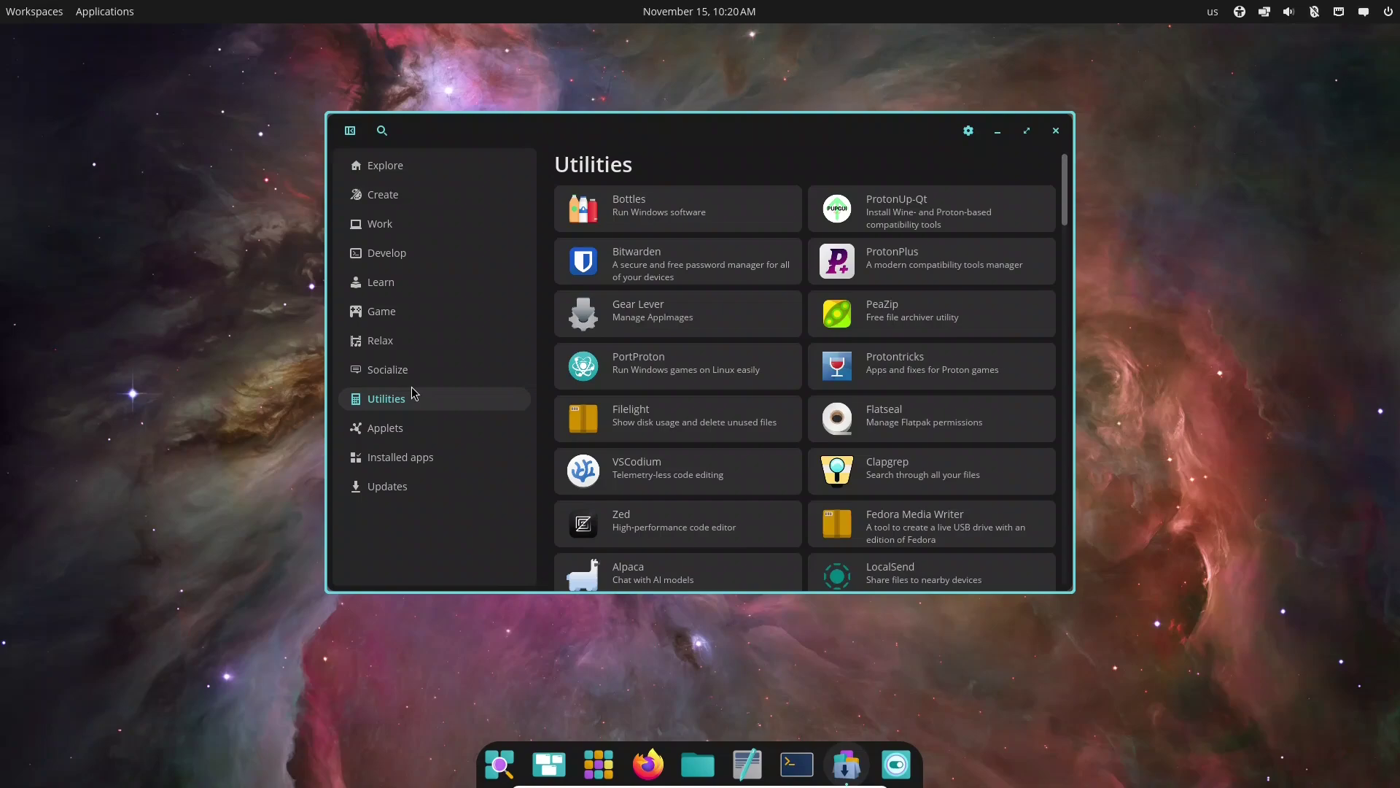
{"action": "left_click", "coordinate": [386, 431]}
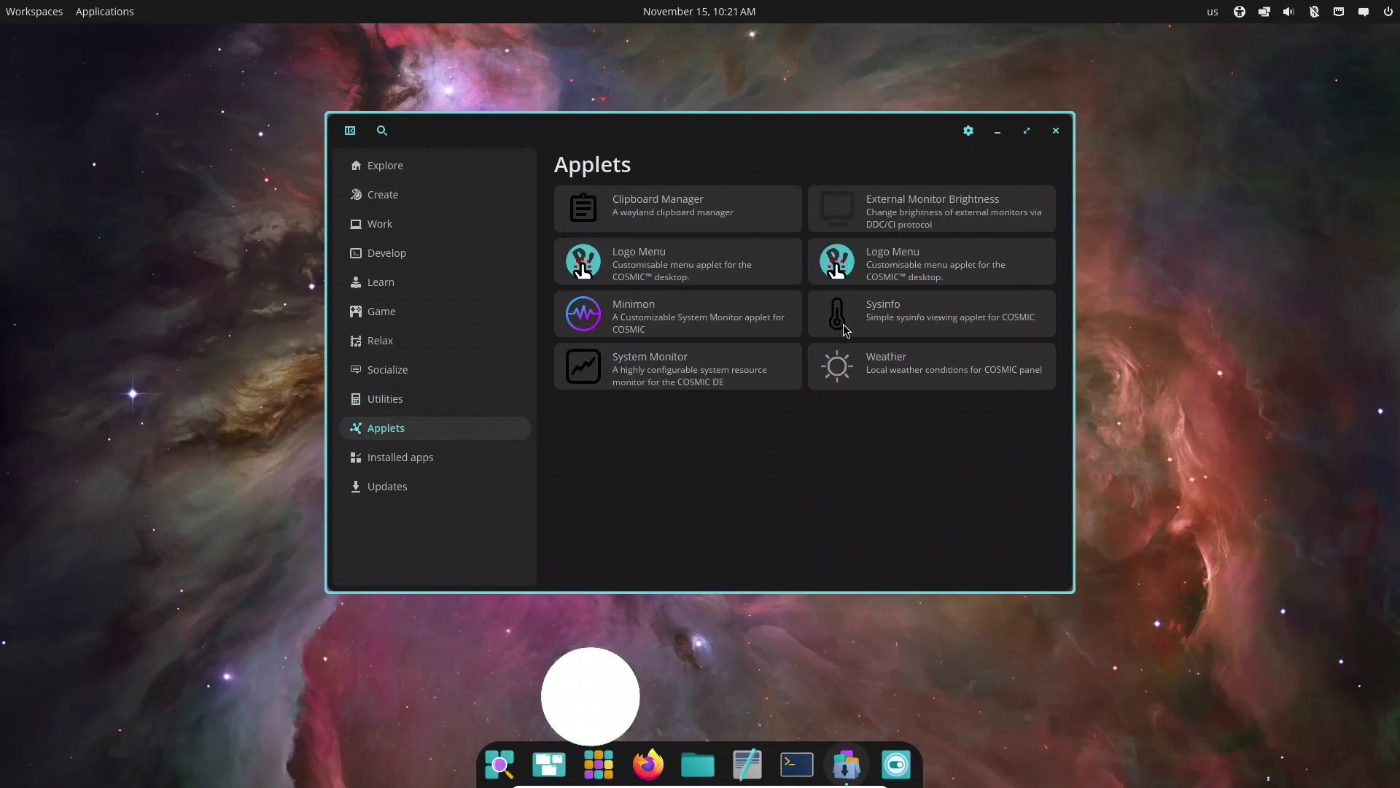
{"action": "left_click", "coordinate": [386, 488]}
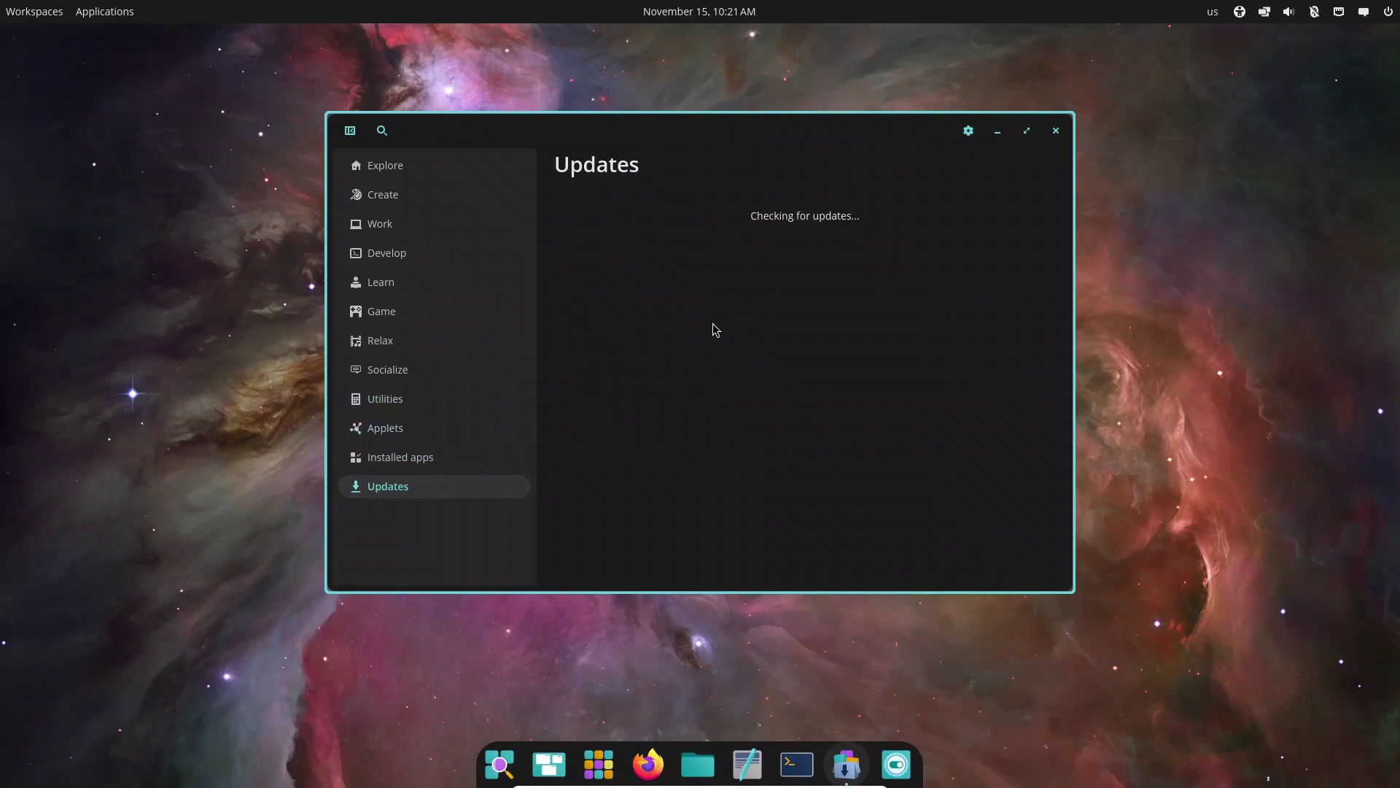
{"action": "scroll", "coordinate": [712, 326], "scroll_direction": "down", "scroll_amount": 5}
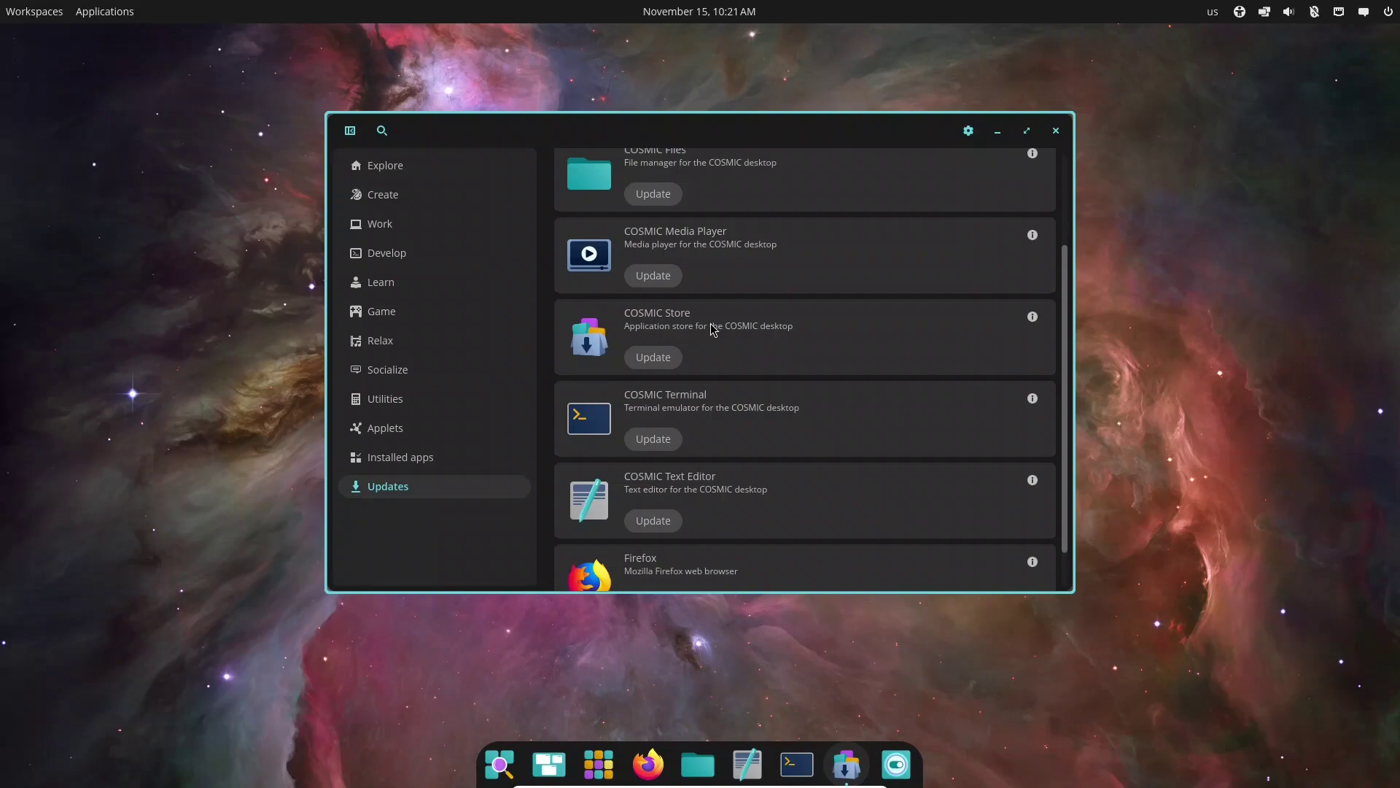
{"action": "scroll", "coordinate": [710, 322], "scroll_direction": "up", "scroll_amount": 5}
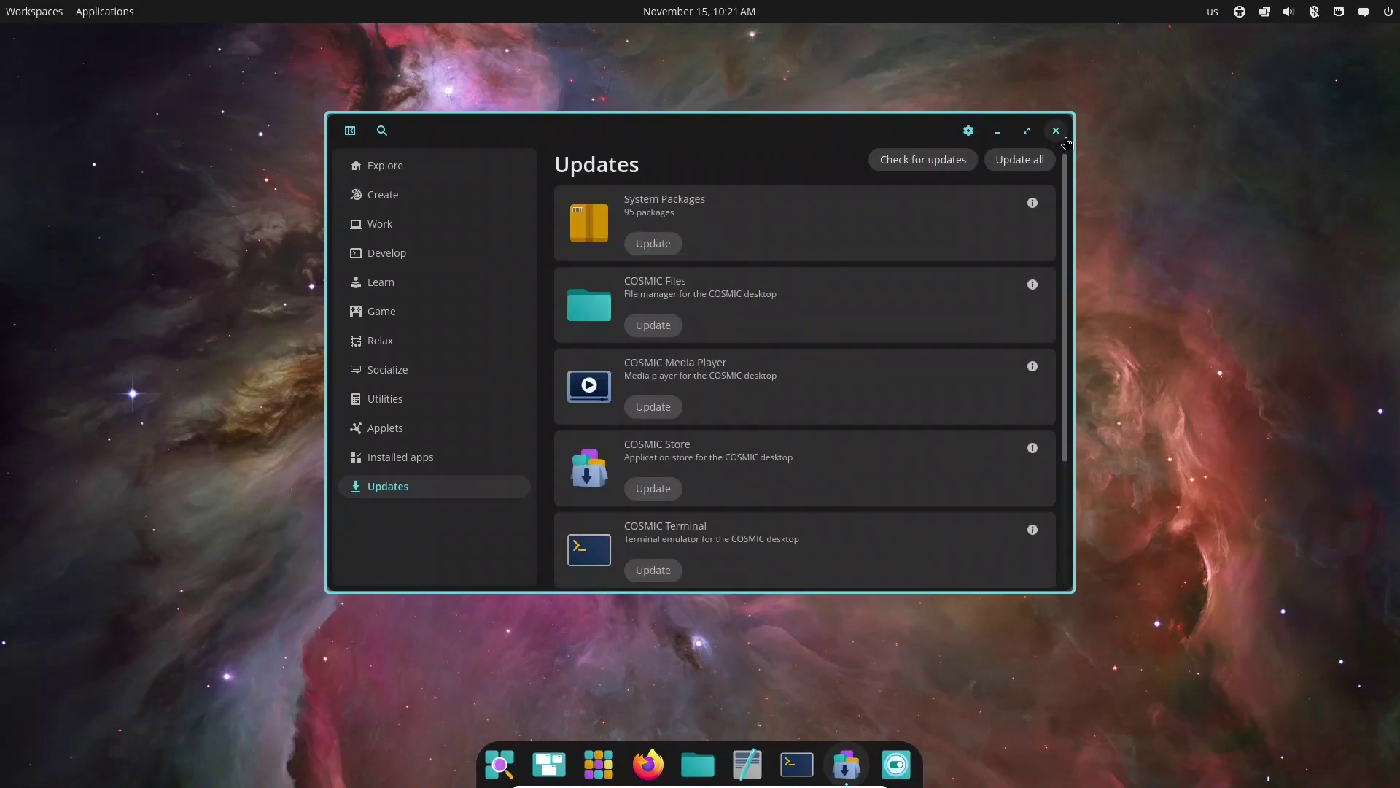
{"action": "left_click", "coordinate": [1056, 130]}
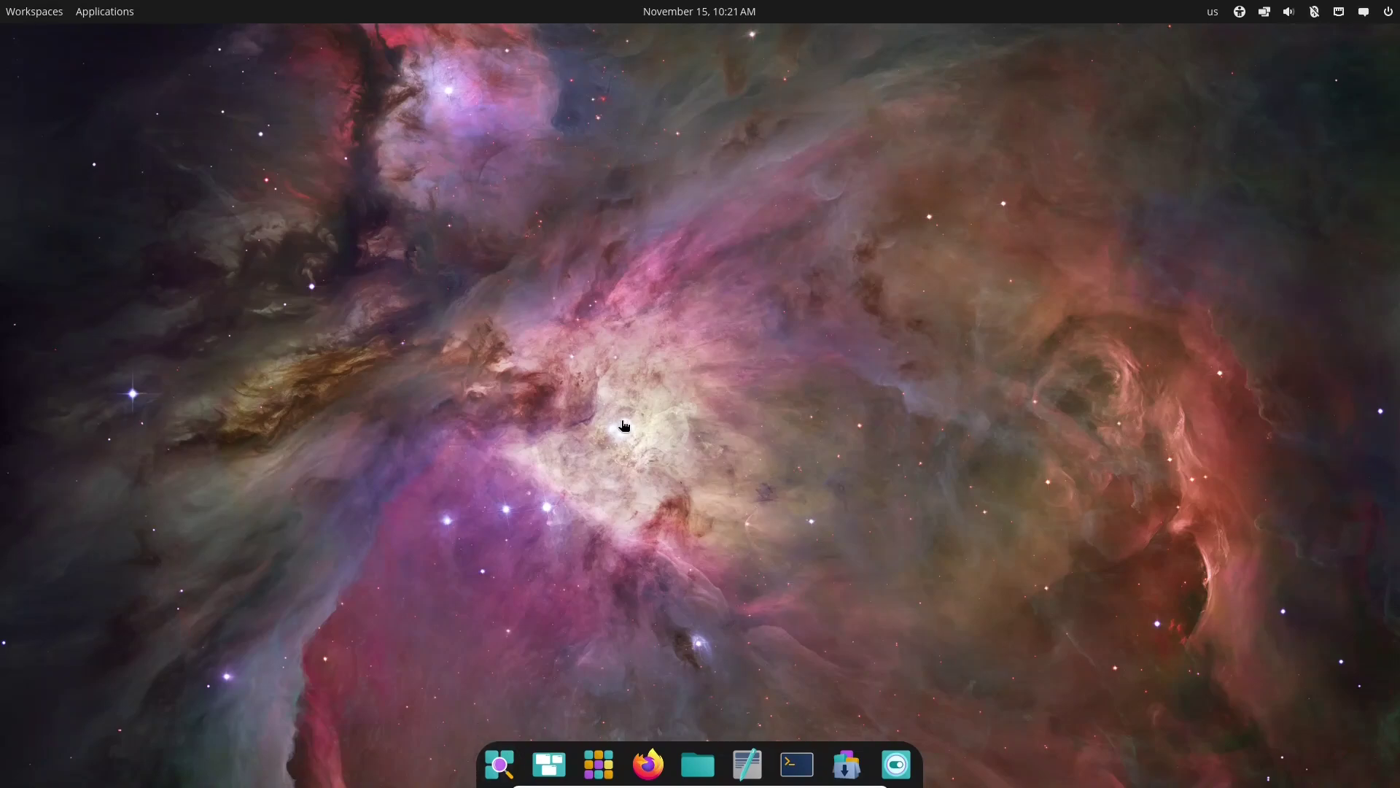
{"action": "left_click", "coordinate": [501, 771]}
{"action": "type", "text": "fire"}
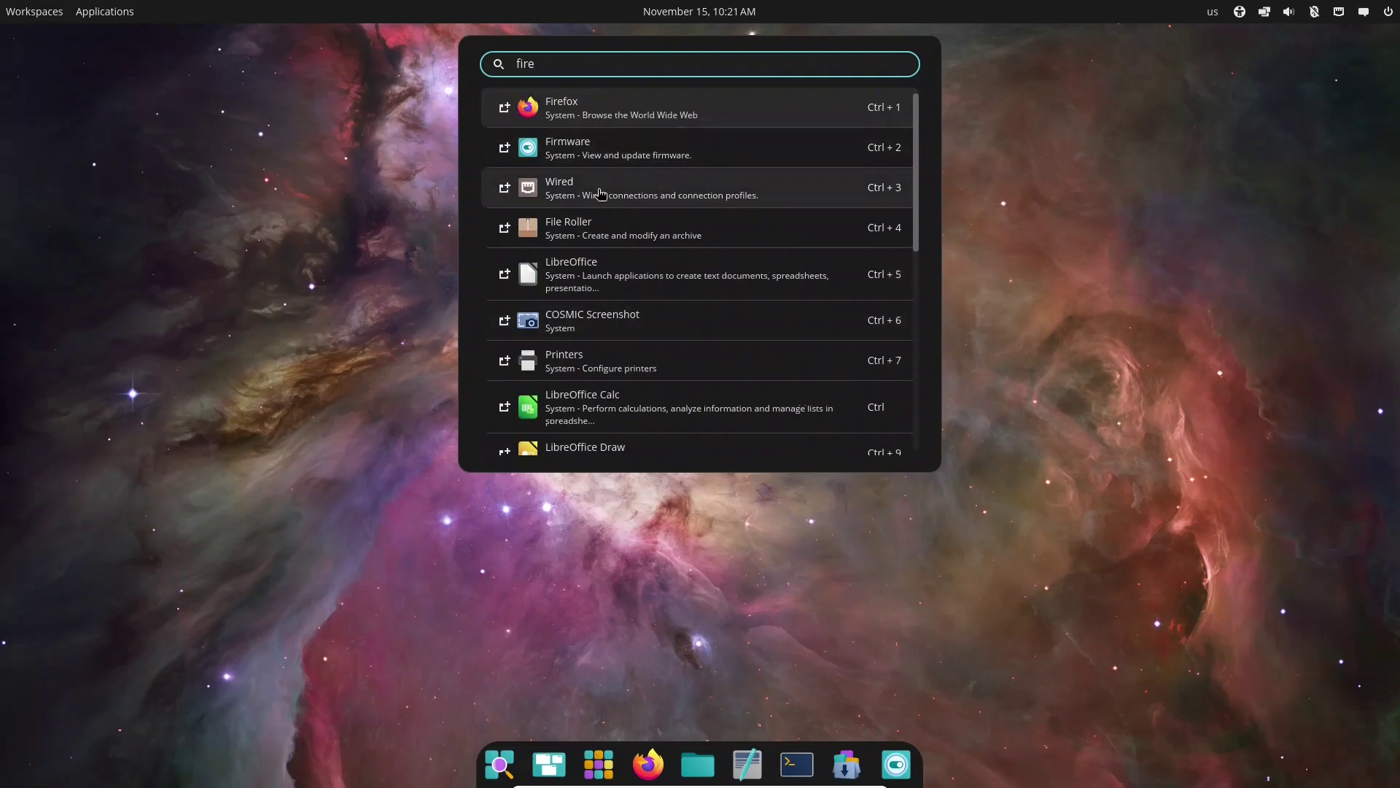
{"action": "scroll", "coordinate": [622, 353], "scroll_direction": "down", "scroll_amount": 3}
{"action": "left_click", "coordinate": [602, 542]}
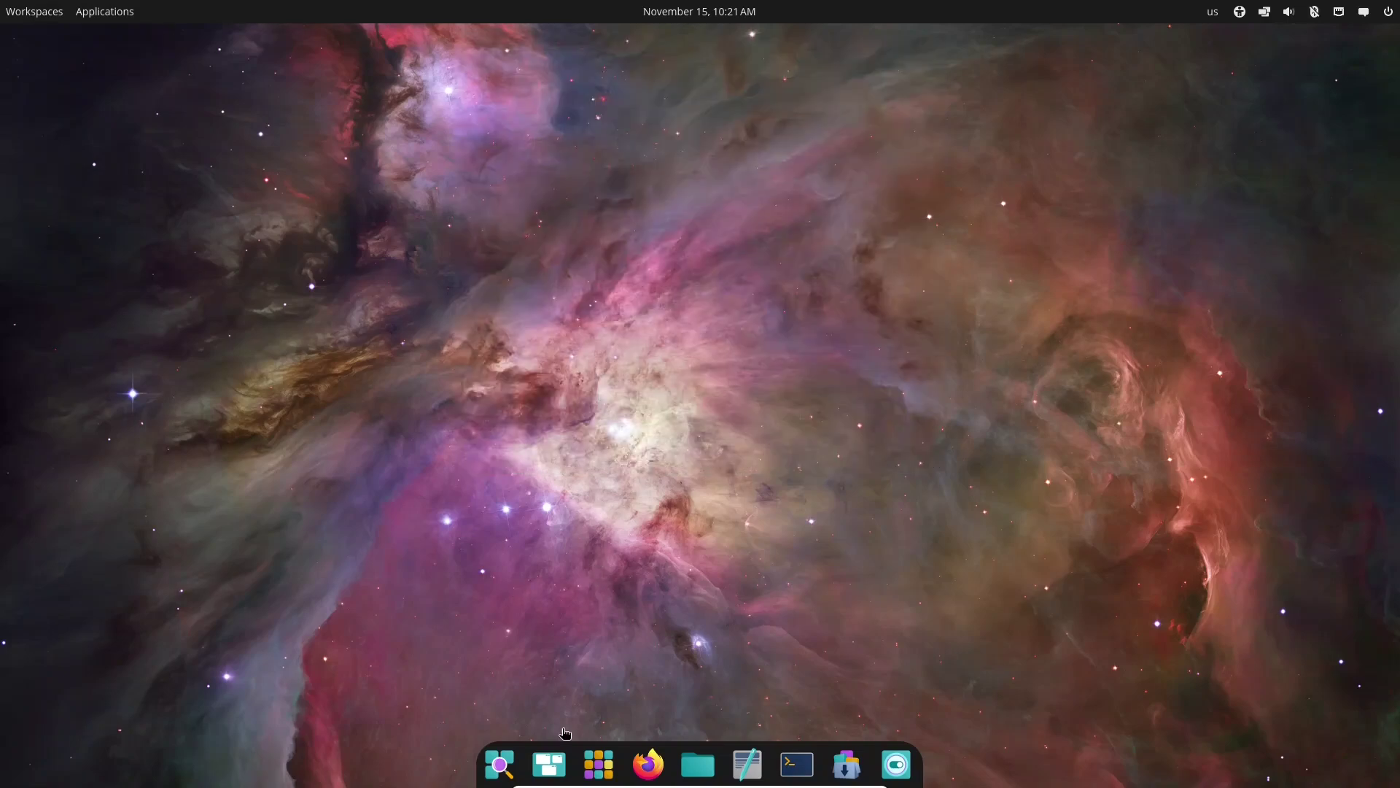
{"action": "left_click", "coordinate": [602, 773]}
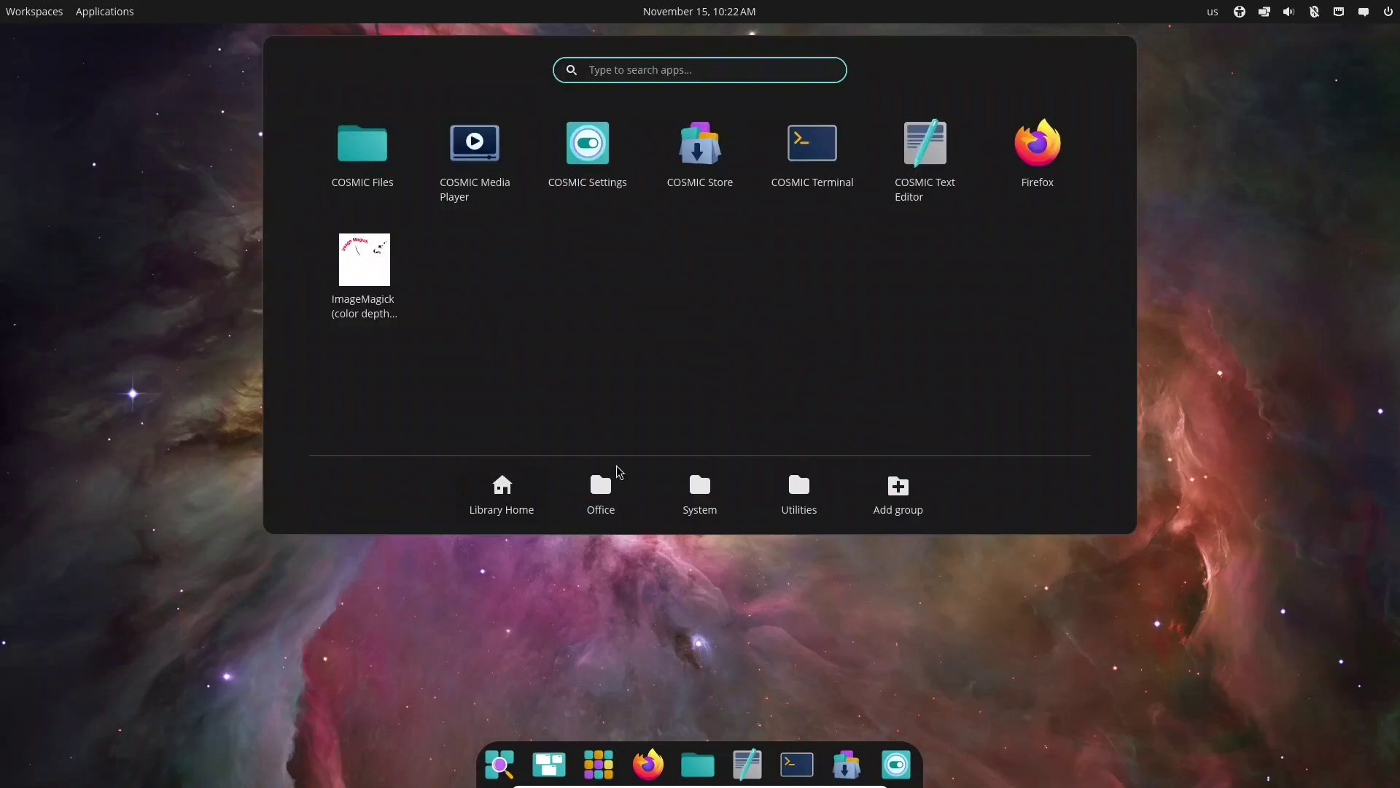
{"action": "left_click", "coordinate": [601, 494]}
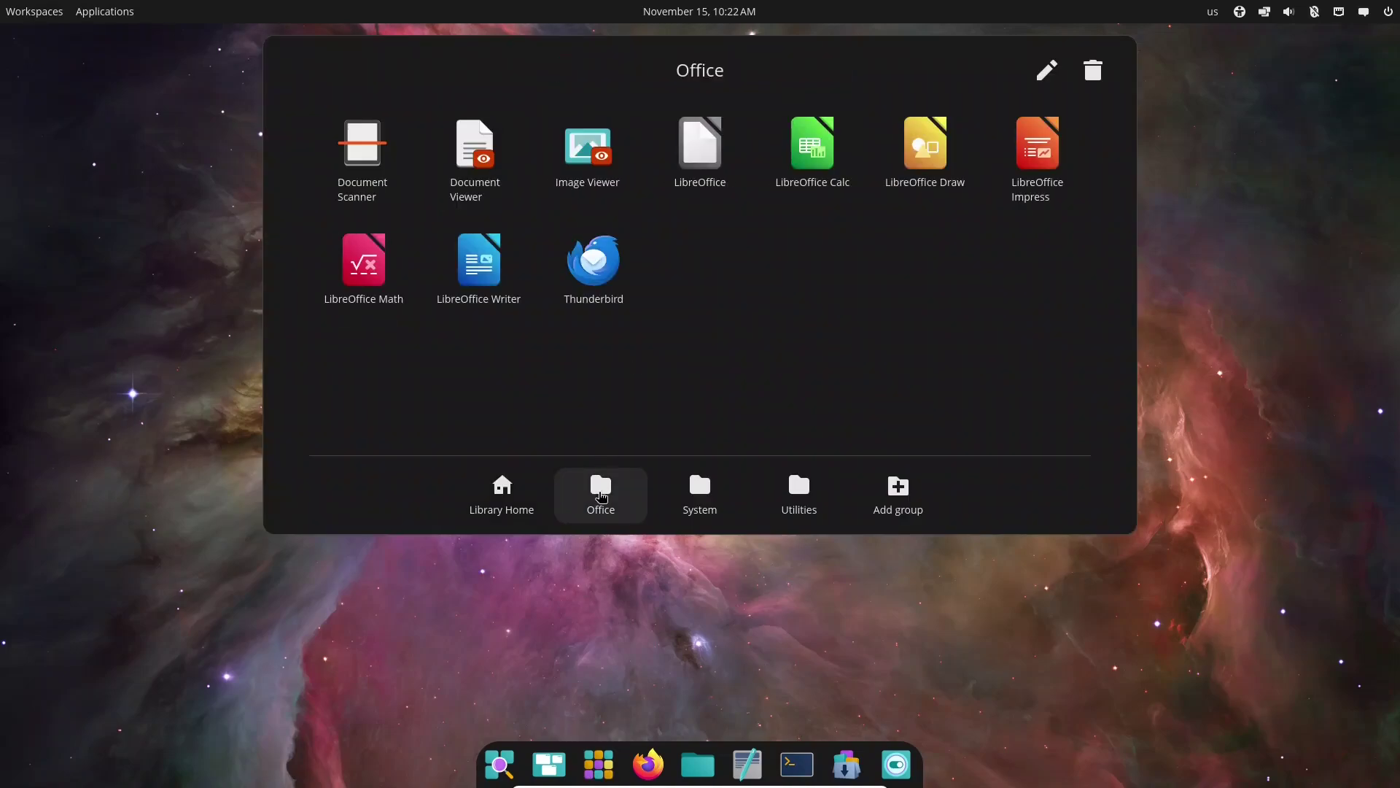
{"action": "left_click", "coordinate": [699, 487]}
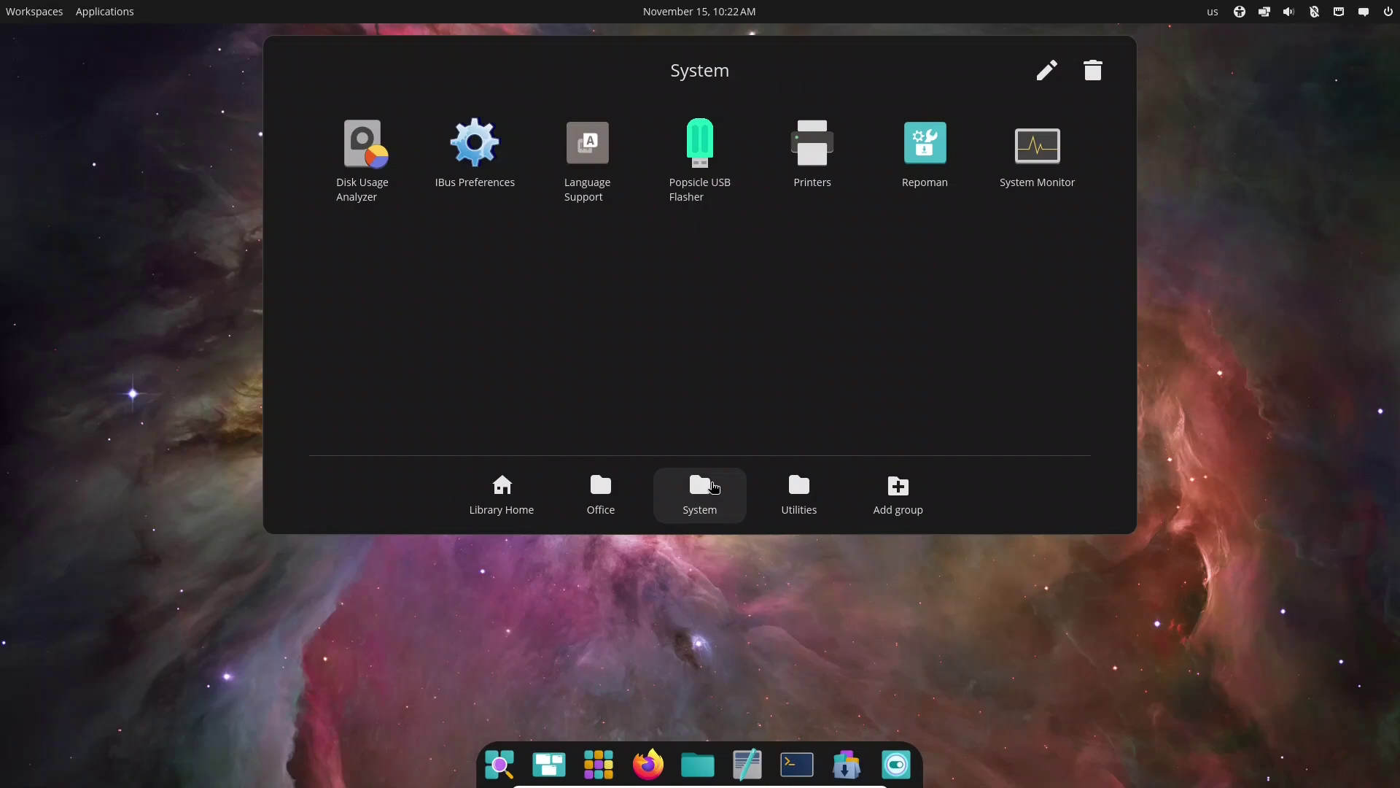
{"action": "left_click", "coordinate": [811, 487]}
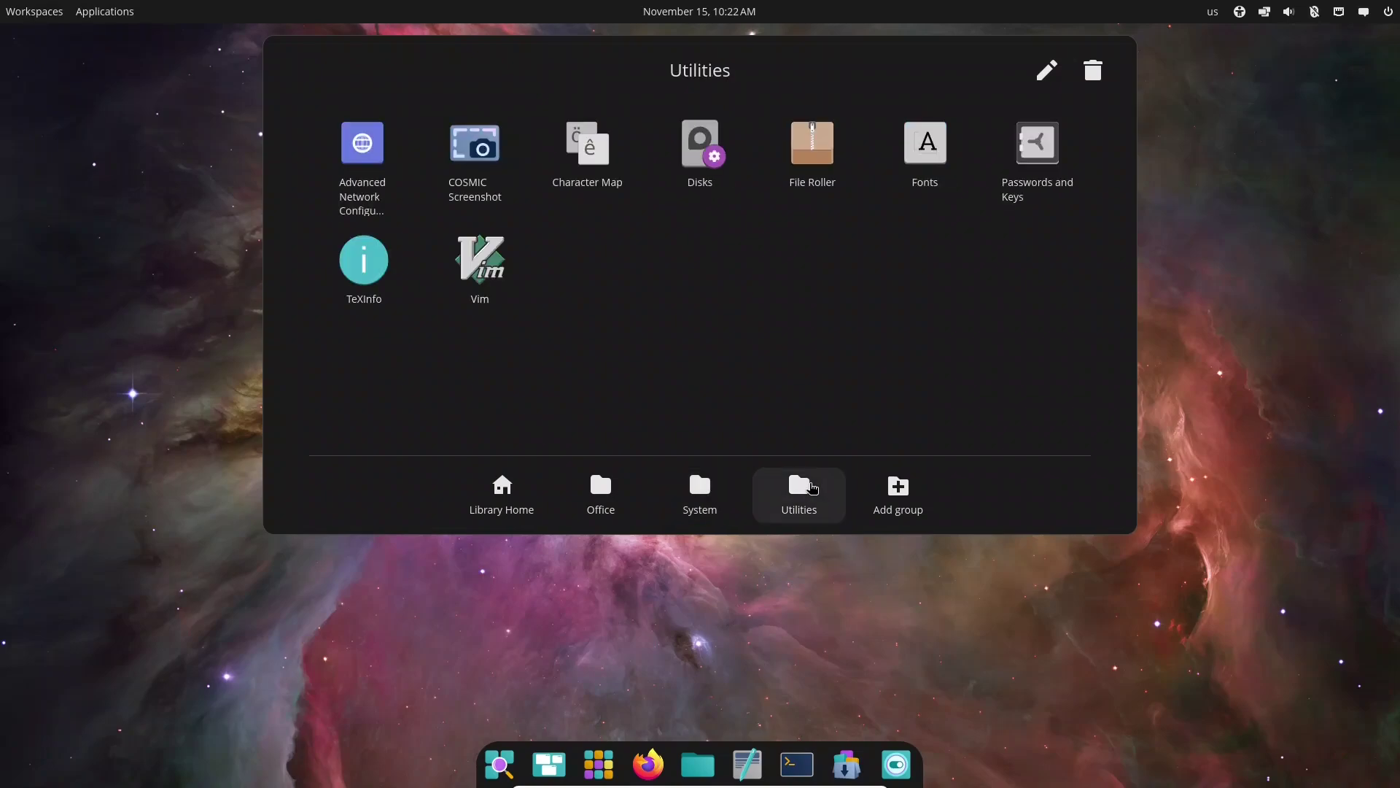
{"action": "left_click", "coordinate": [475, 150]}
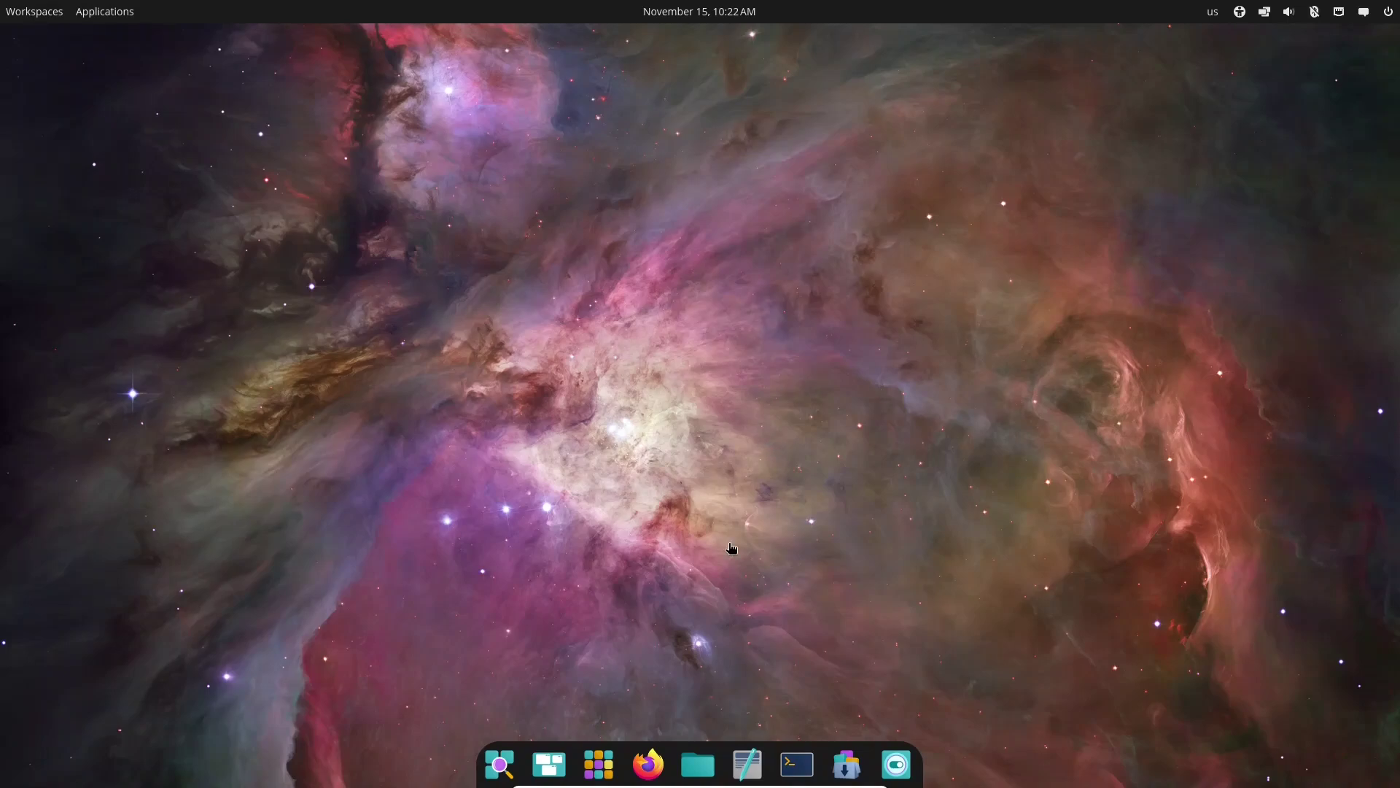
{"action": "left_click", "coordinate": [602, 769]}
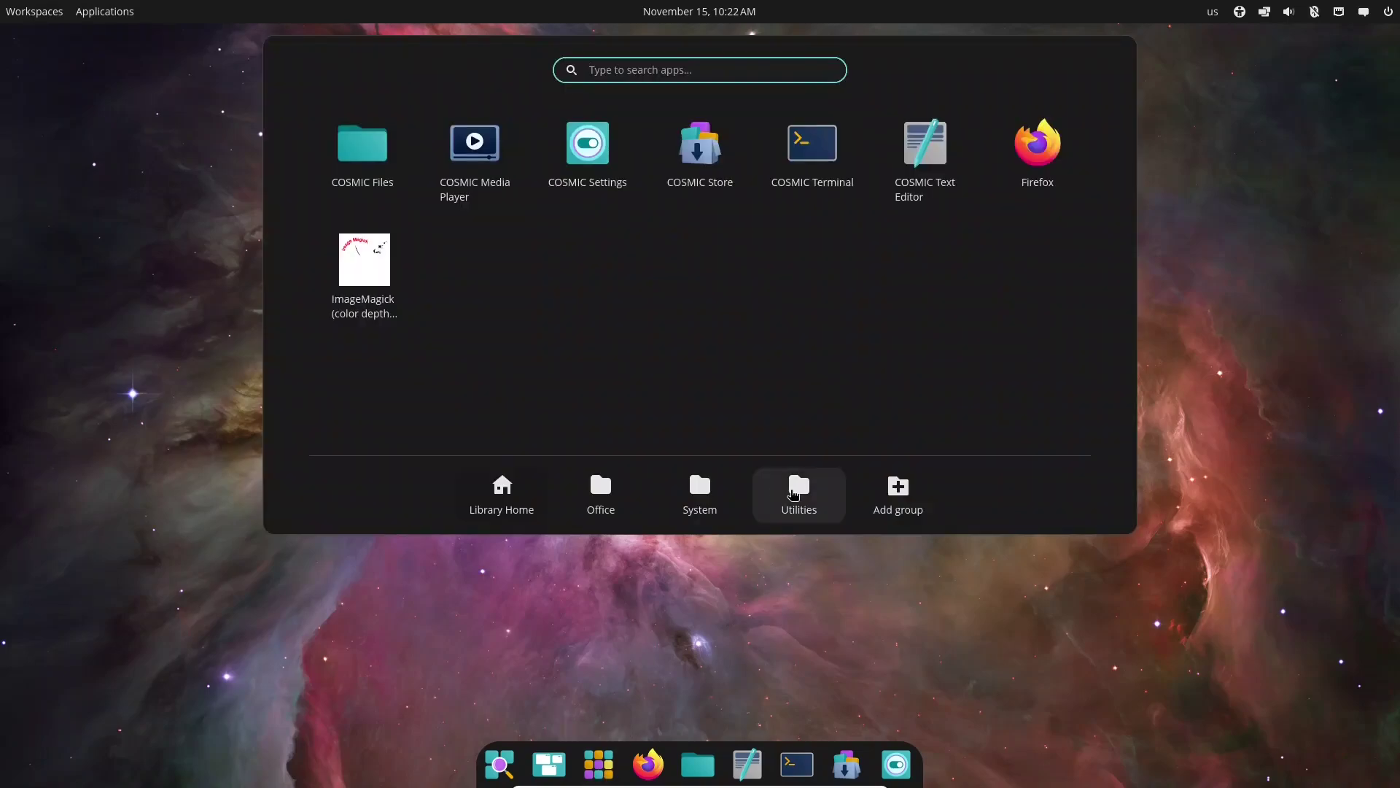
{"action": "left_click", "coordinate": [795, 494]}
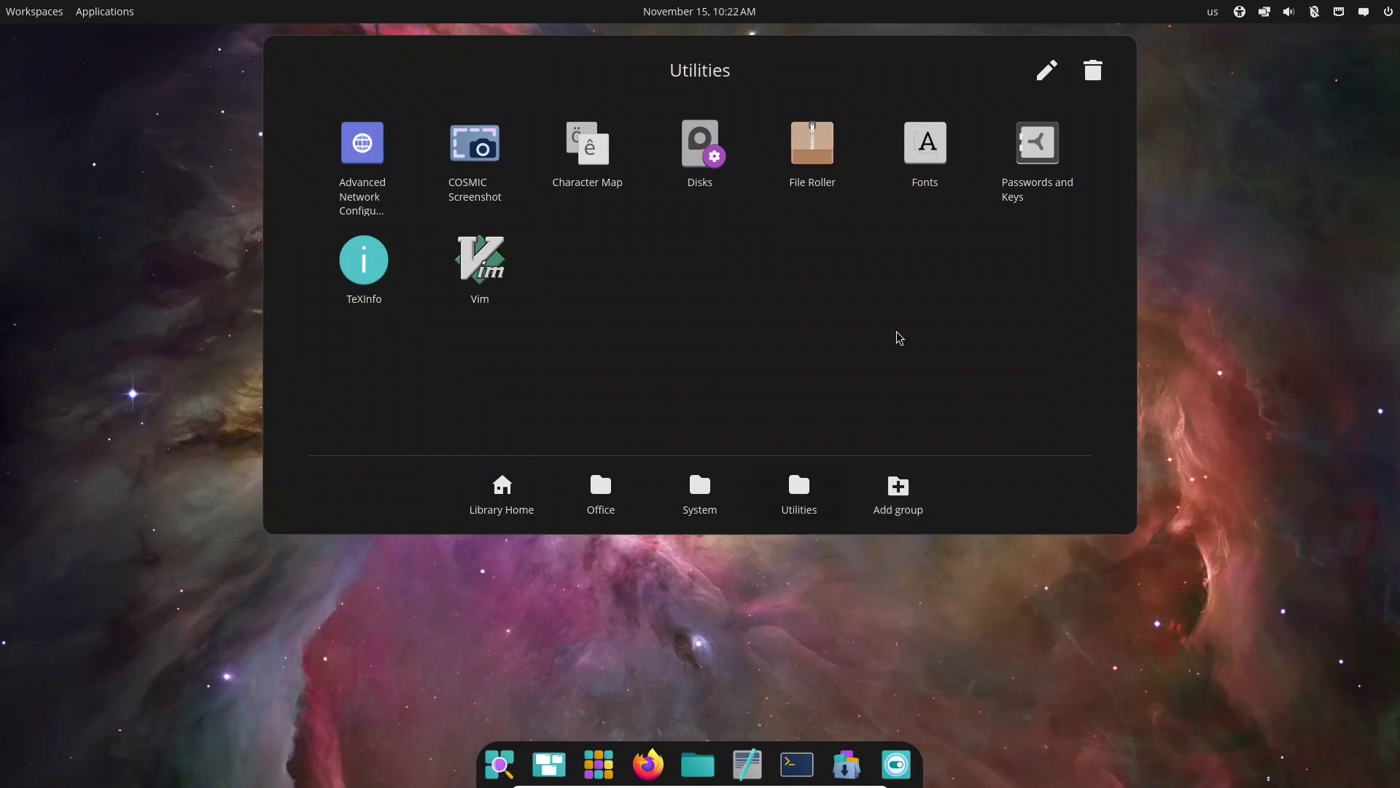
{"action": "left_click", "coordinate": [900, 504]}
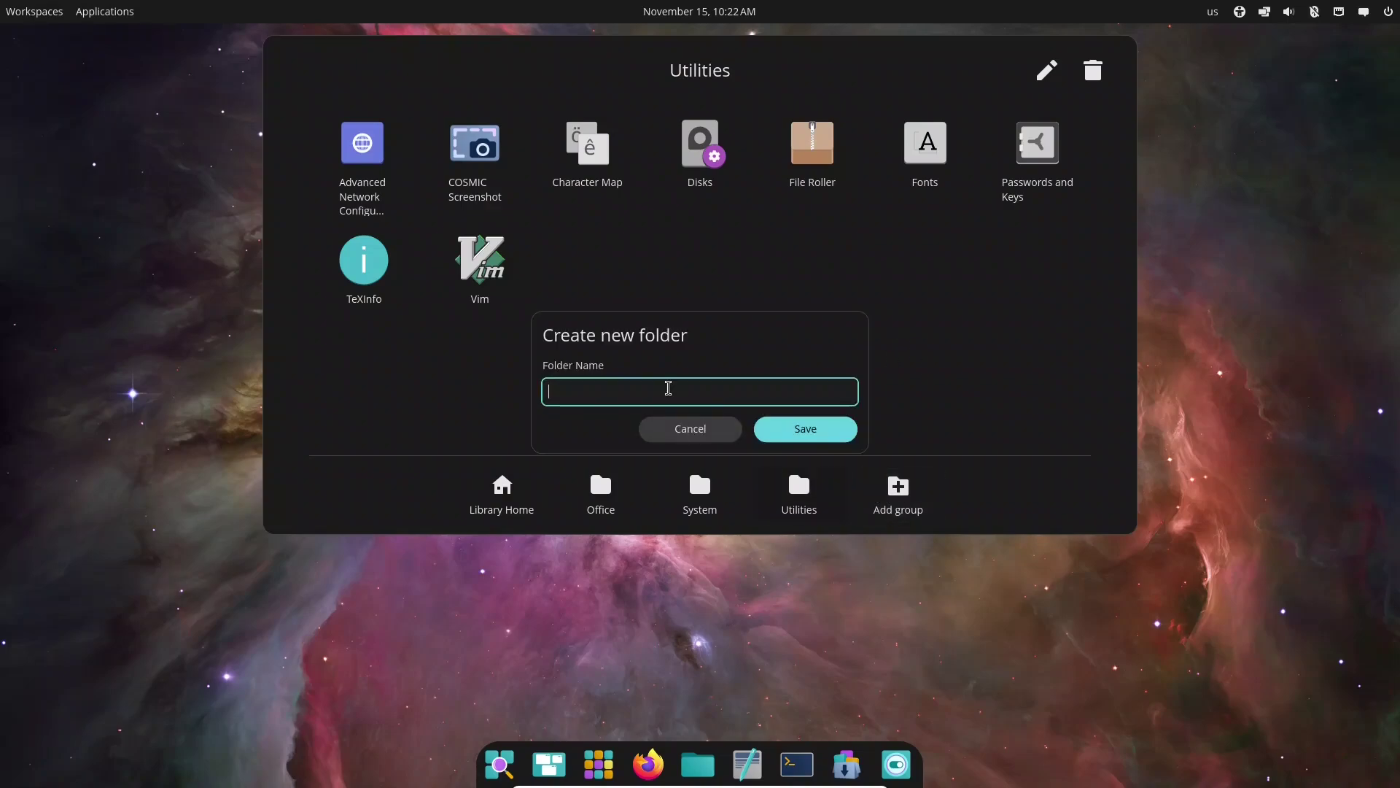
{"action": "left_click", "coordinate": [698, 433]}
{"action": "left_click", "coordinate": [917, 591]}
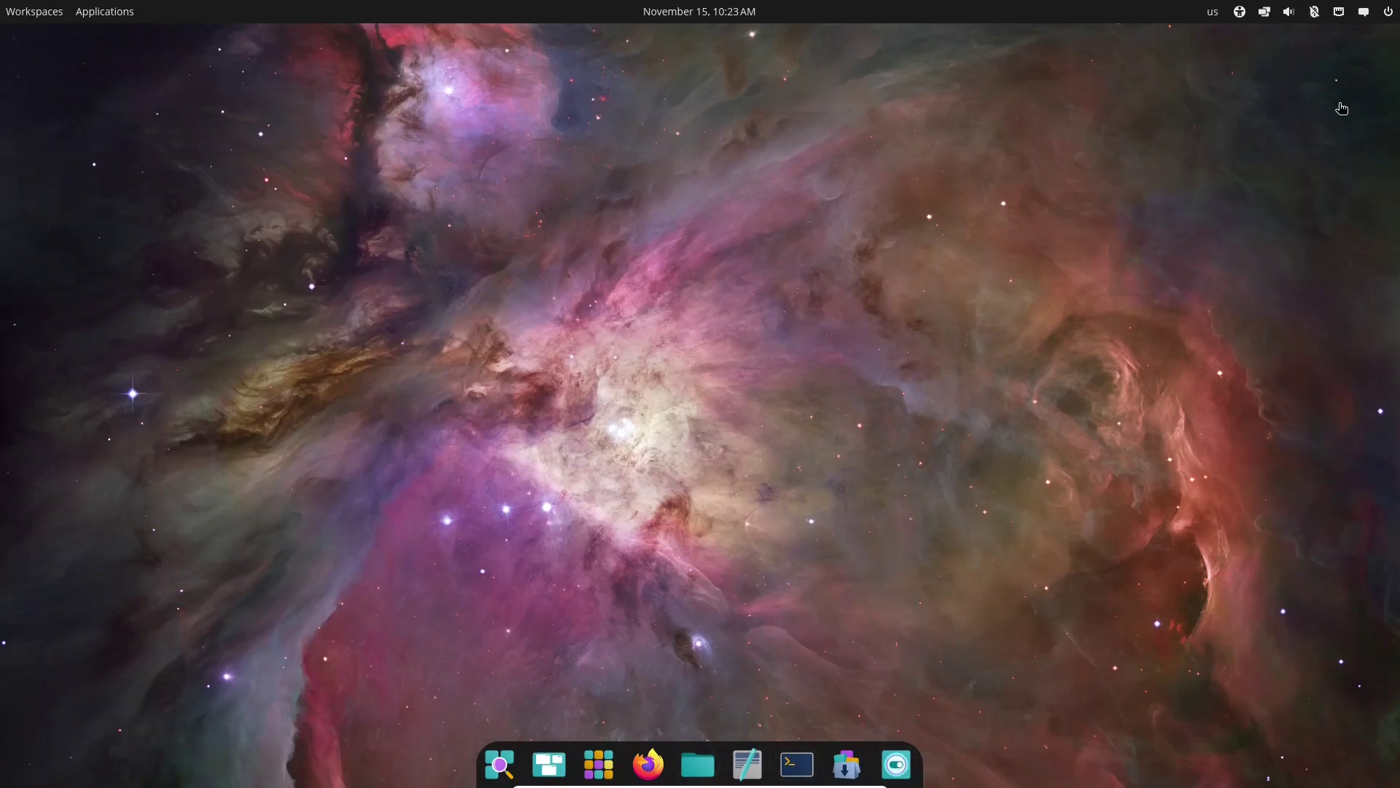
{"action": "left_click", "coordinate": [697, 764]}
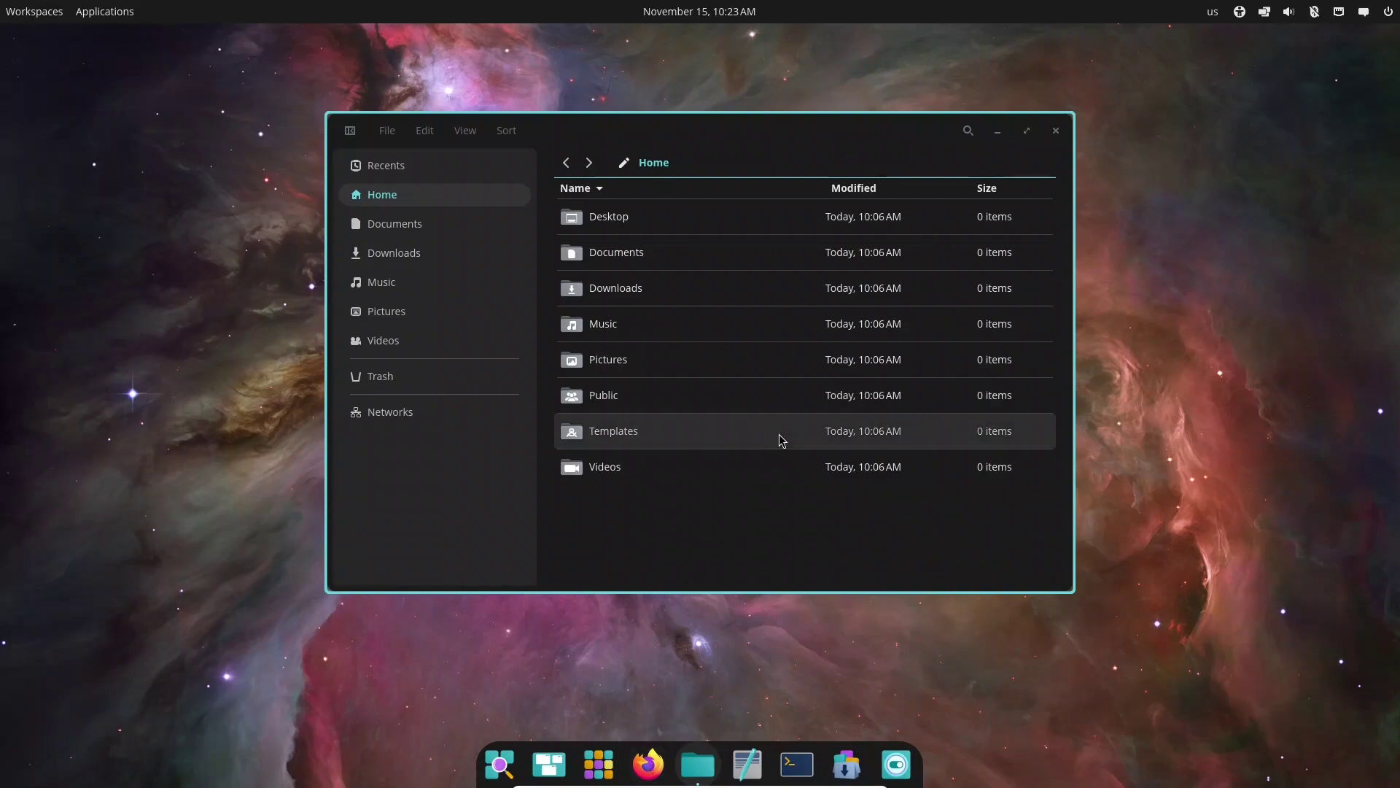
{"action": "left_click", "coordinate": [794, 769]}
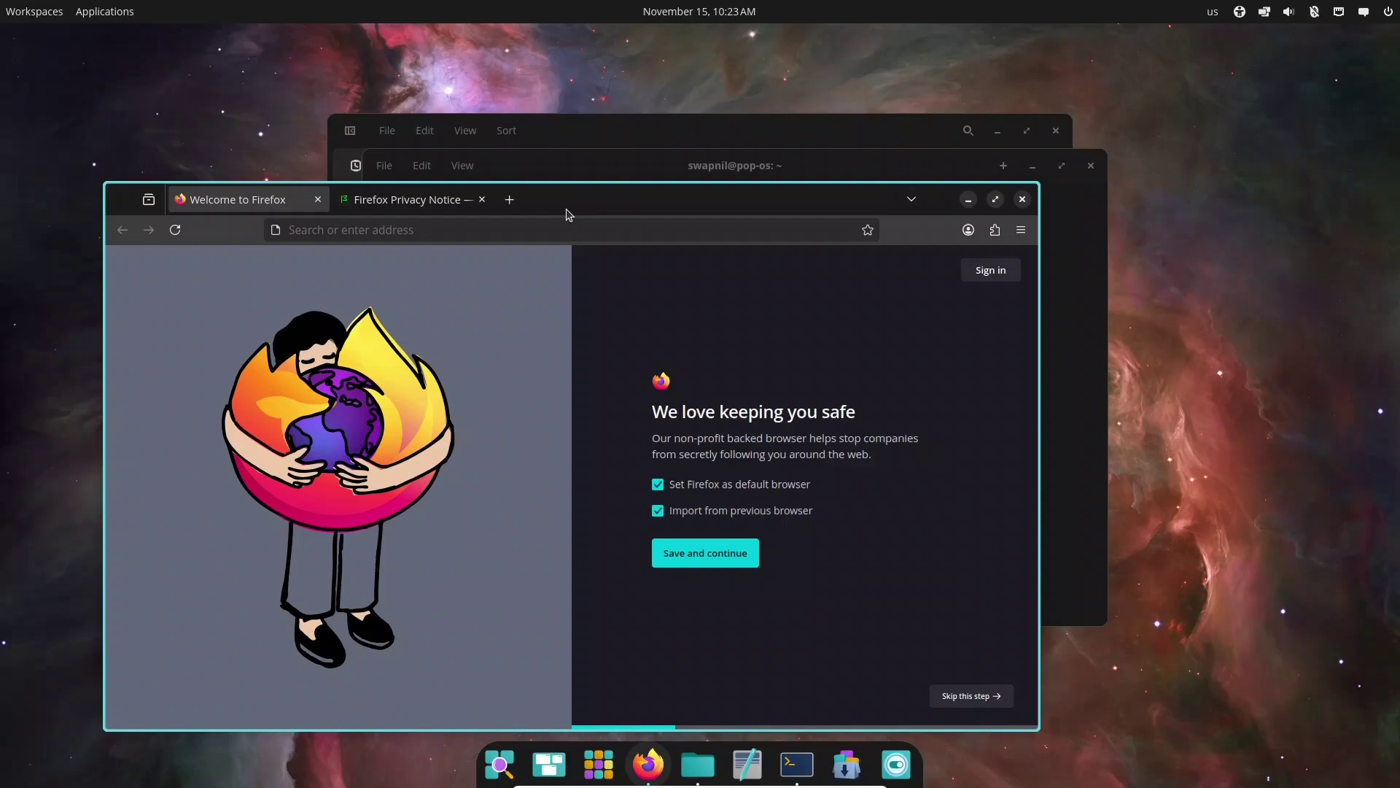
{"action": "key", "text": "alt+Tab"}
{"action": "key", "text": "alt+Tab"}
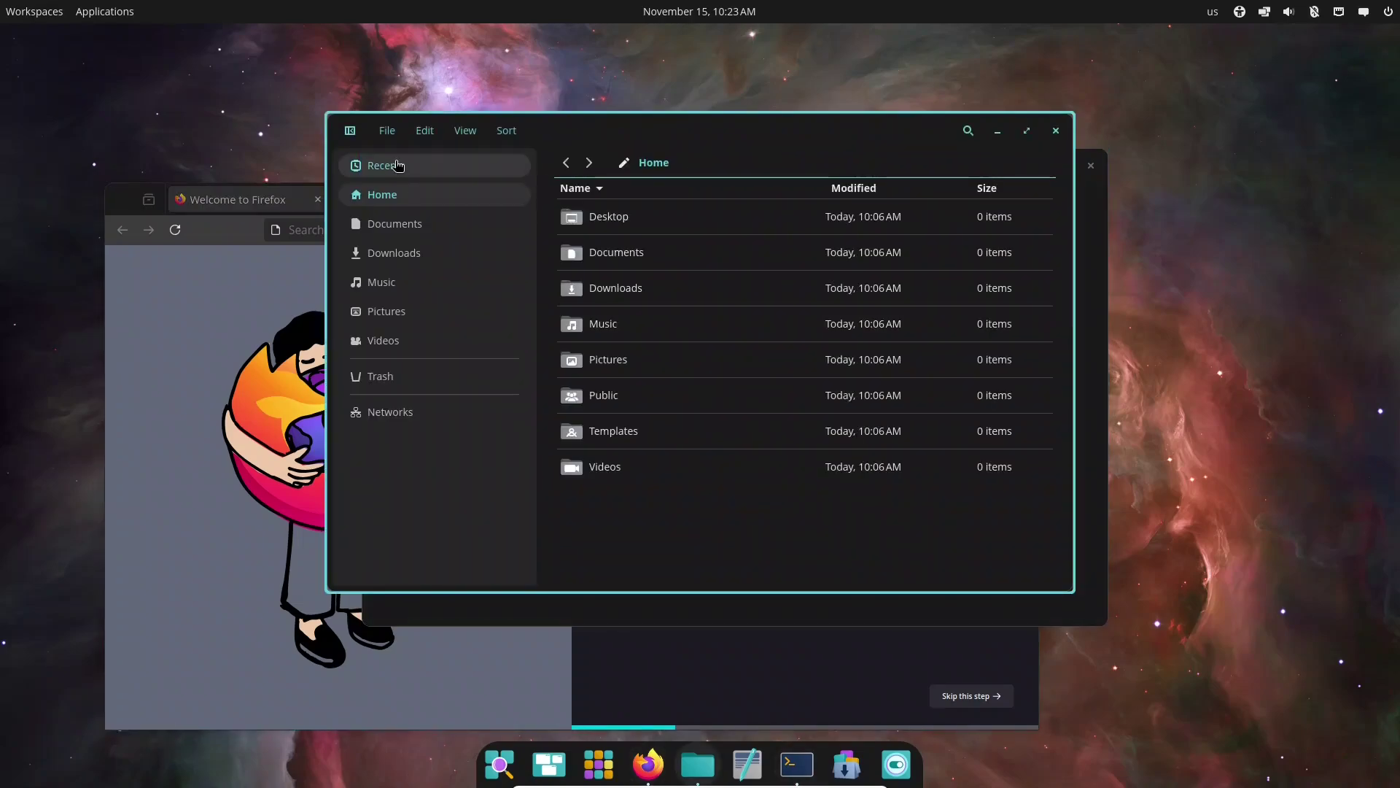
{"action": "left_click_drag", "start_coordinate": [604, 131], "coordinate": [1396, 178]}
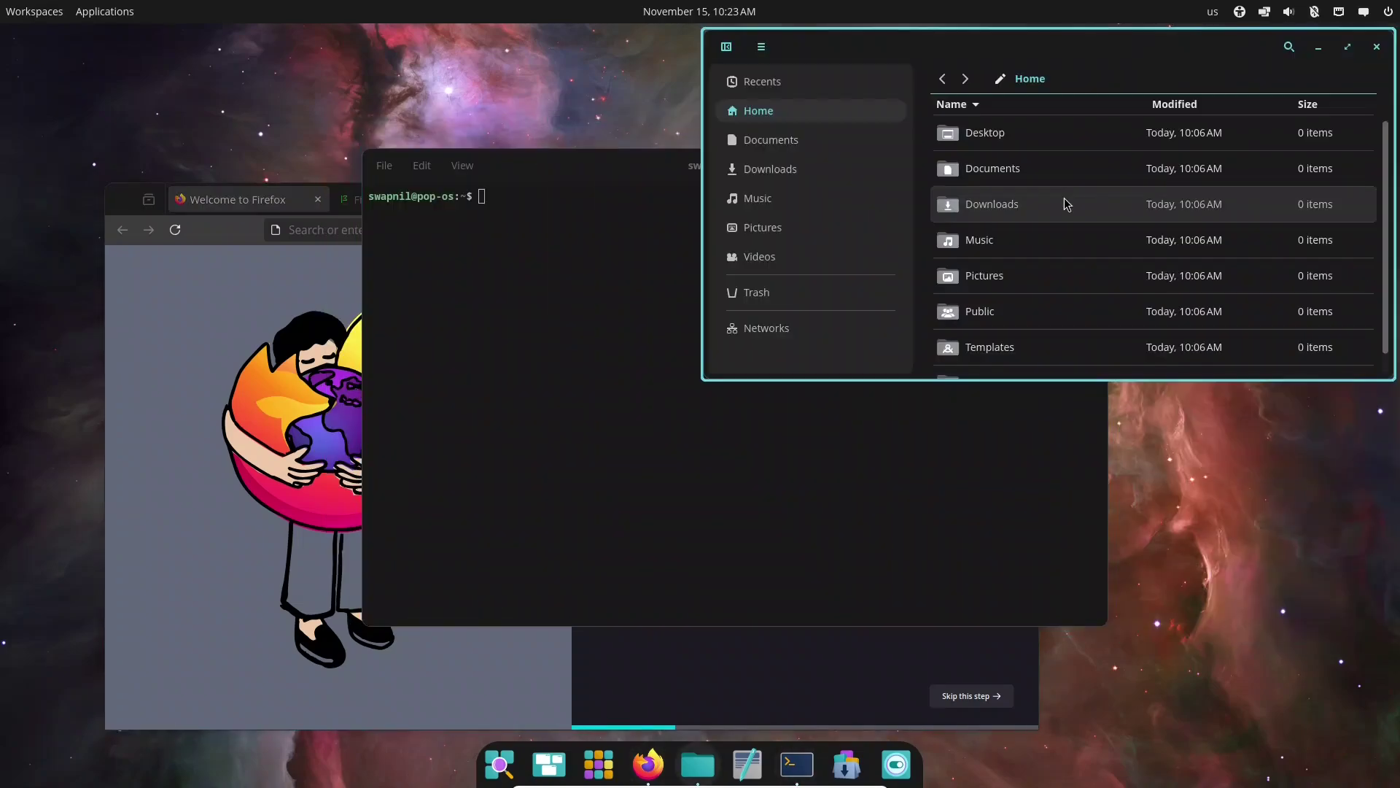
{"action": "left_click_drag", "start_coordinate": [576, 167], "coordinate": [2, 163]}
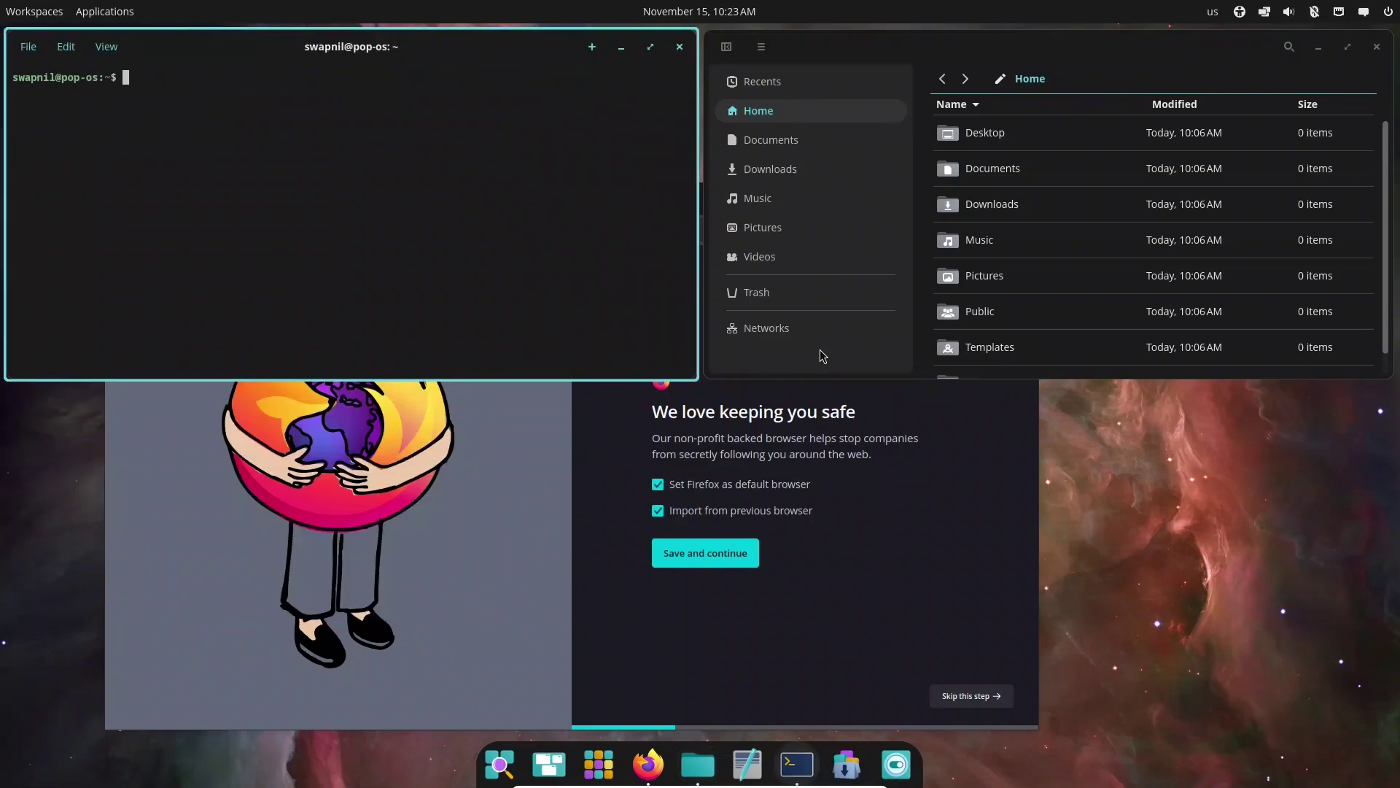
{"action": "left_click", "coordinate": [617, 531]}
{"action": "left_click_drag", "start_coordinate": [616, 192], "coordinate": [87, 411]}
{"action": "left_click_drag", "start_coordinate": [494, 50], "coordinate": [6, 483]}
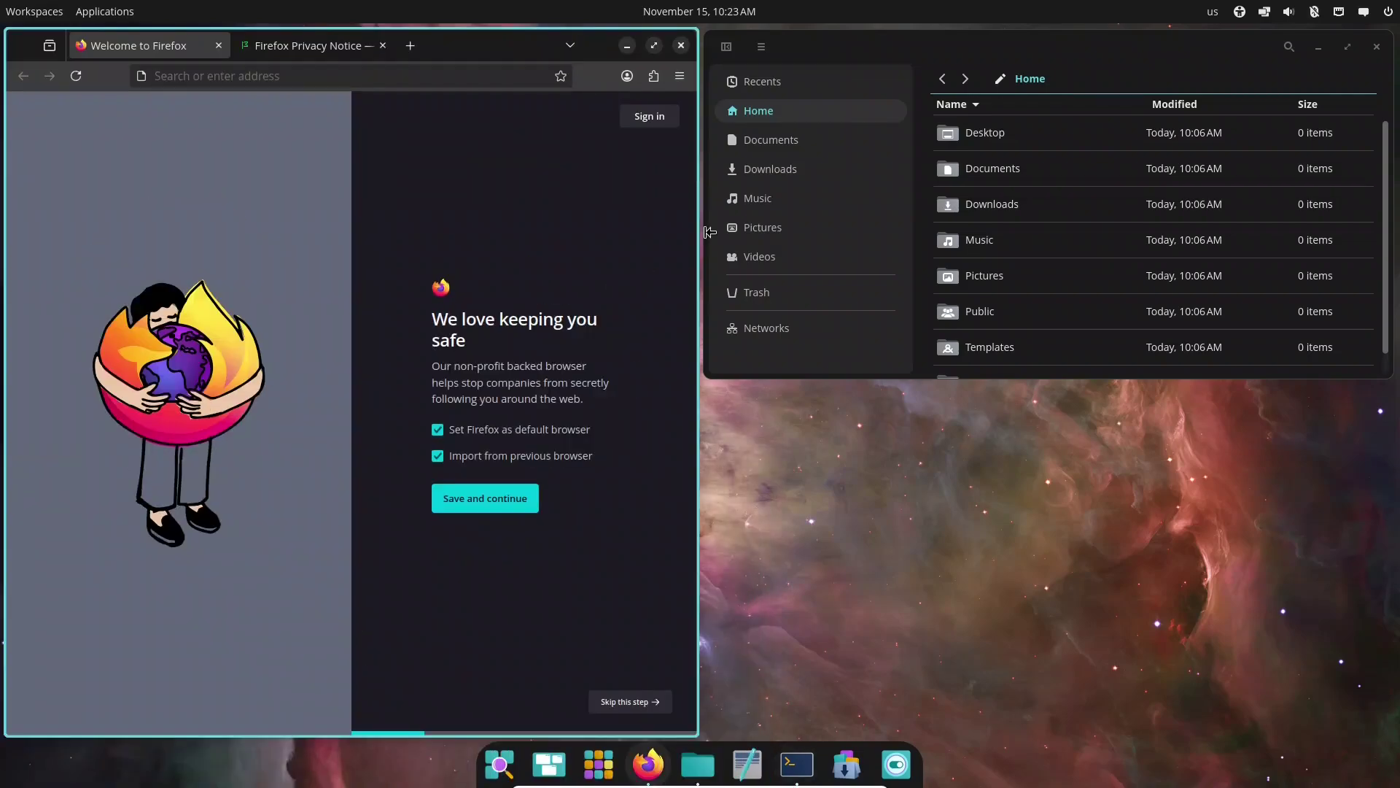
{"action": "left_click", "coordinate": [846, 764]}
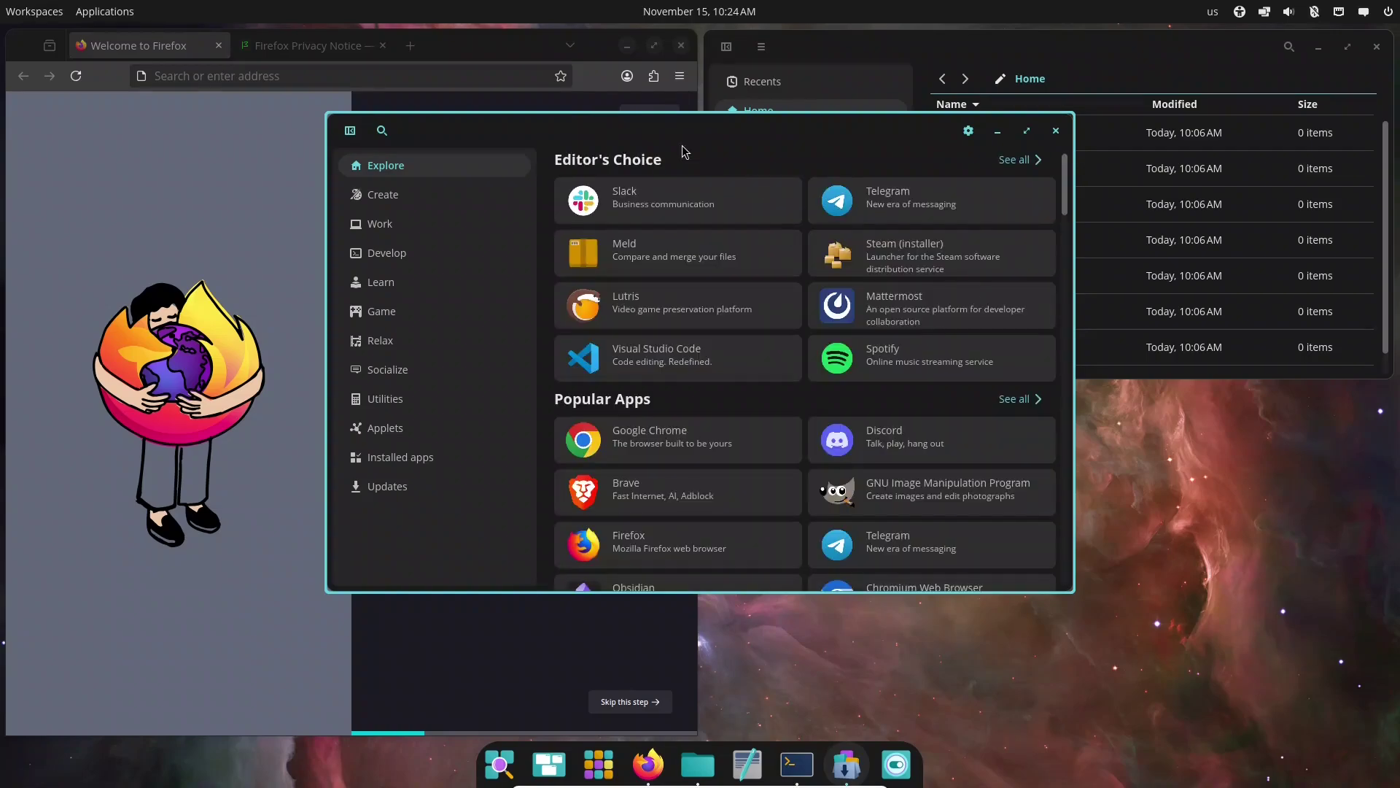
{"action": "left_click_drag", "start_coordinate": [684, 151], "coordinate": [1383, 456]}
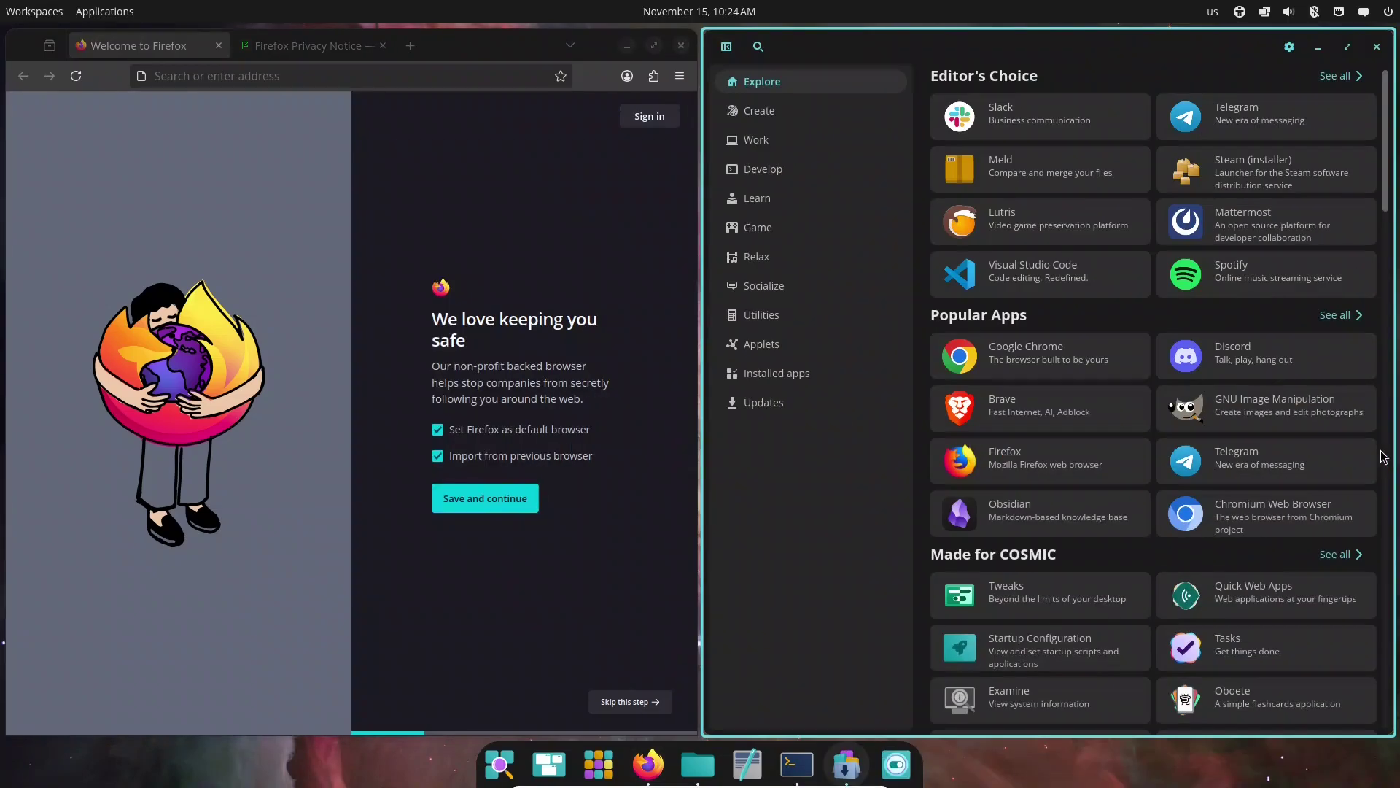
{"action": "key", "text": "alt+Tab"}
{"action": "key", "text": "alt+Tab"}
{"action": "key", "text": "alt+Tab"}
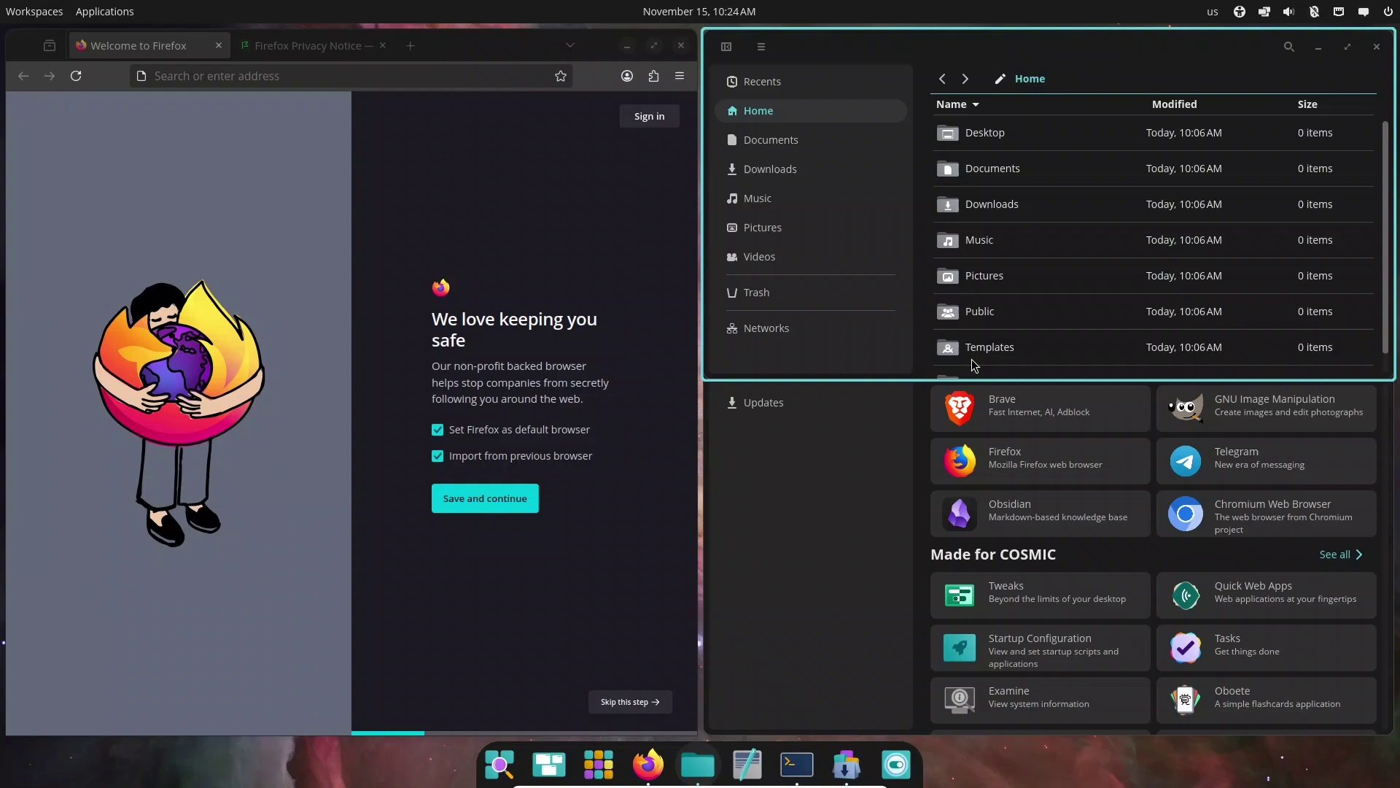
{"action": "key", "text": "alt+Tab"}
{"action": "key", "text": "alt+Tab"}
{"action": "key", "text": "alt+Tab"}
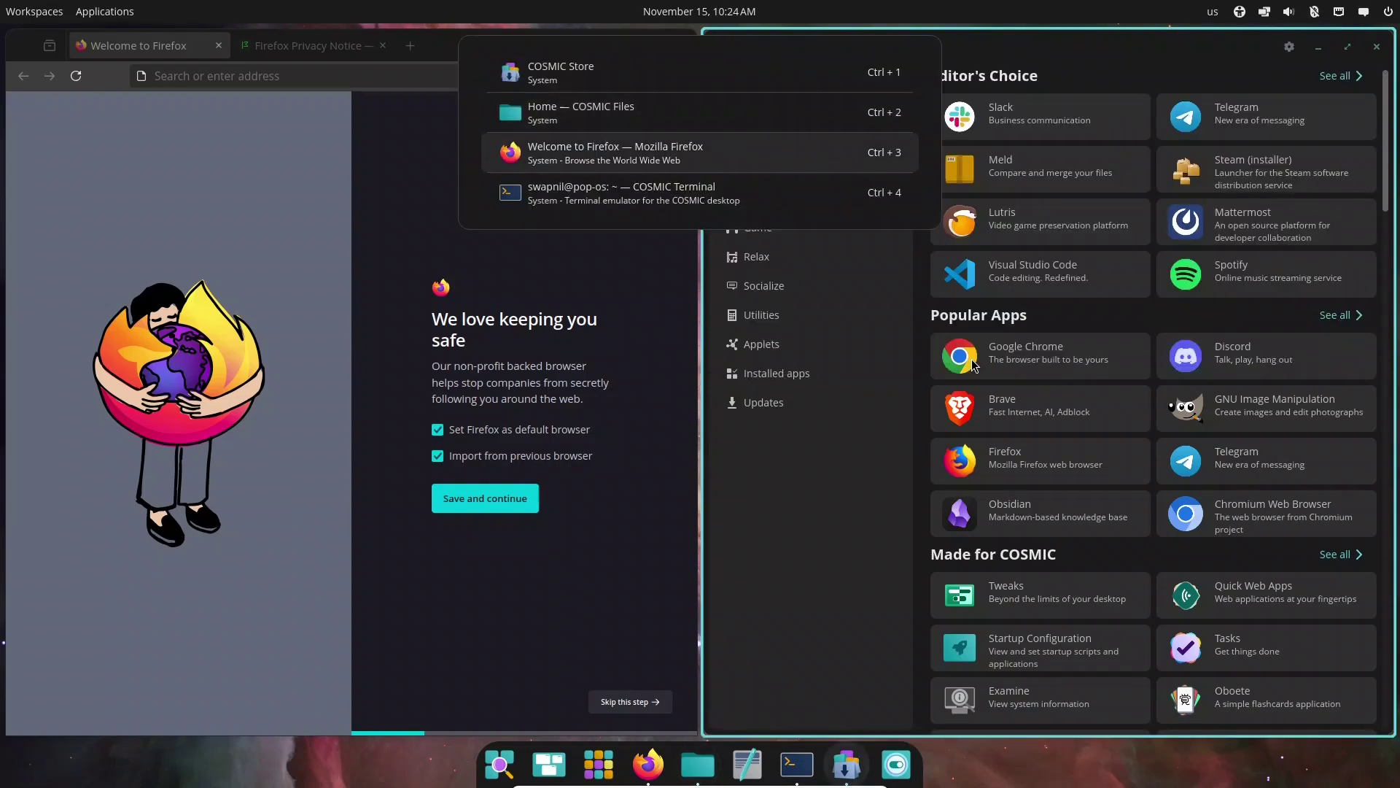
{"action": "left_click", "coordinate": [681, 46]}
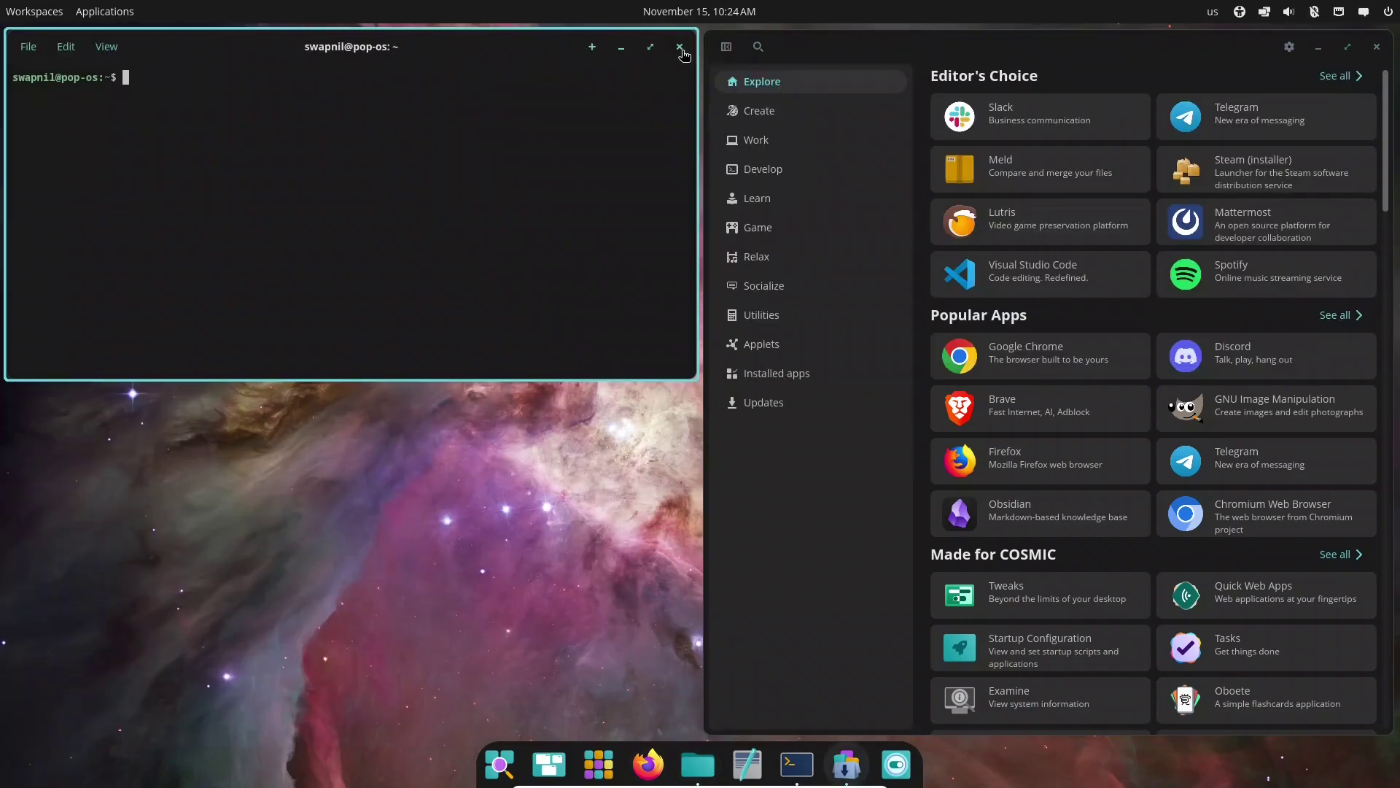
{"action": "left_click", "coordinate": [681, 47]}
Close the COSMIC Store and file manager windows, then show the power menu.
{"action": "left_click", "coordinate": [1375, 49]}
{"action": "left_click", "coordinate": [1378, 48]}
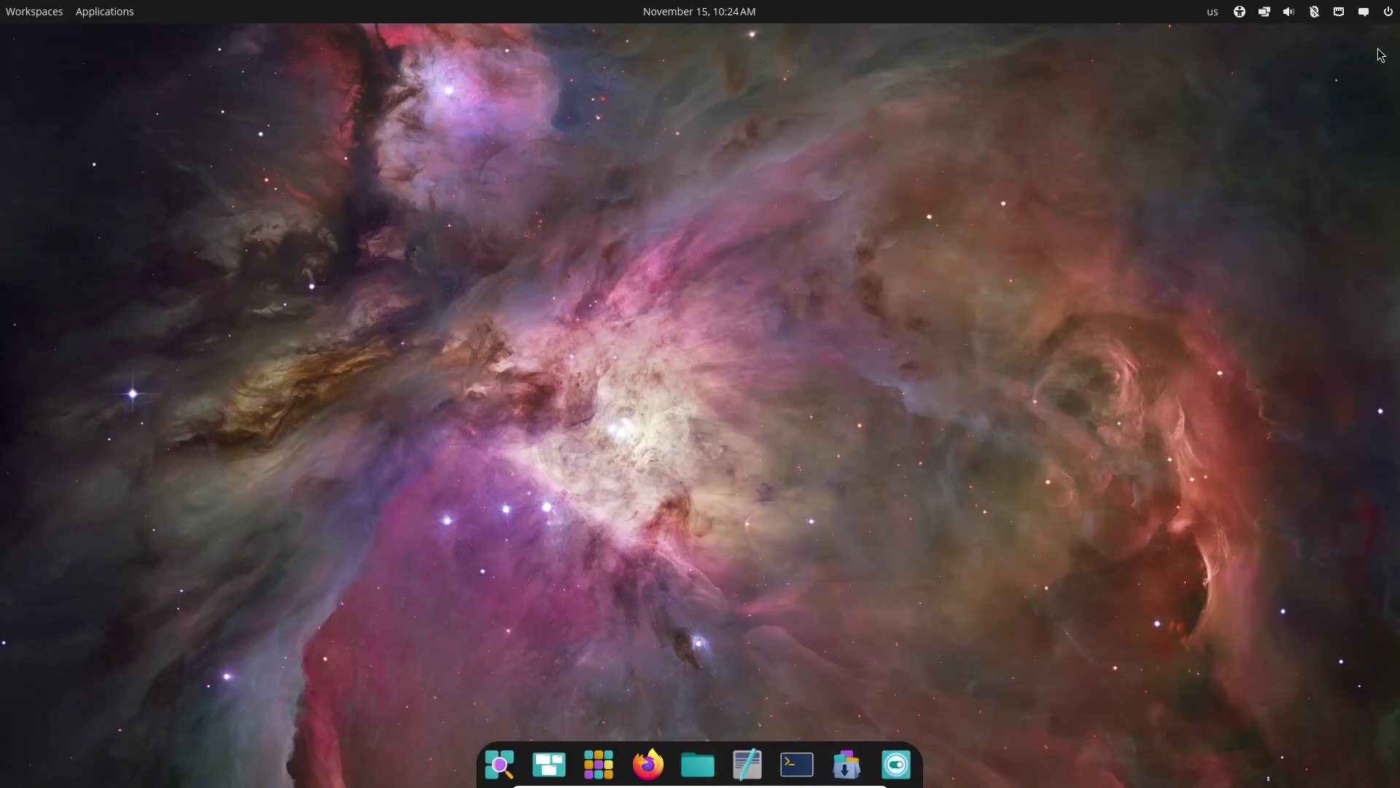
{"action": "left_click", "coordinate": [1387, 12]}
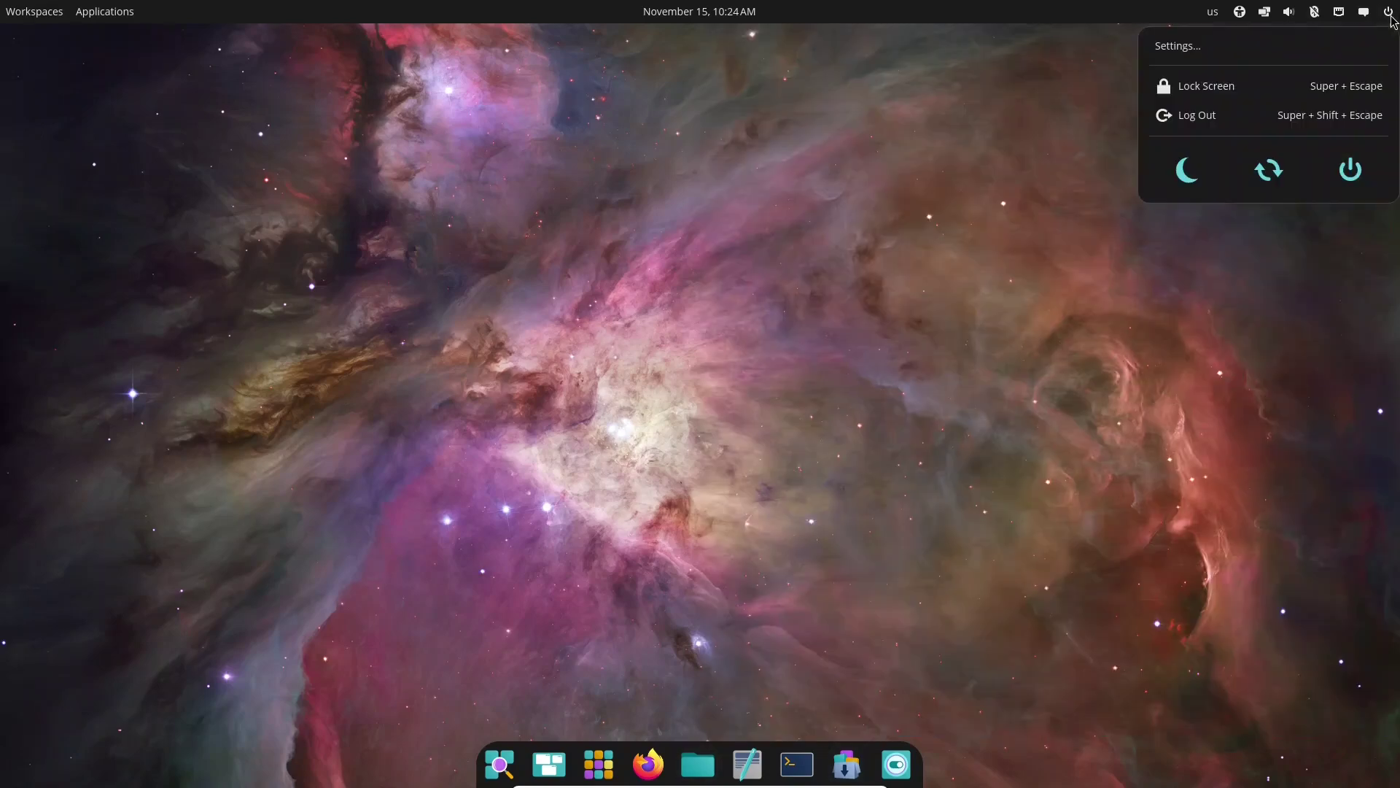